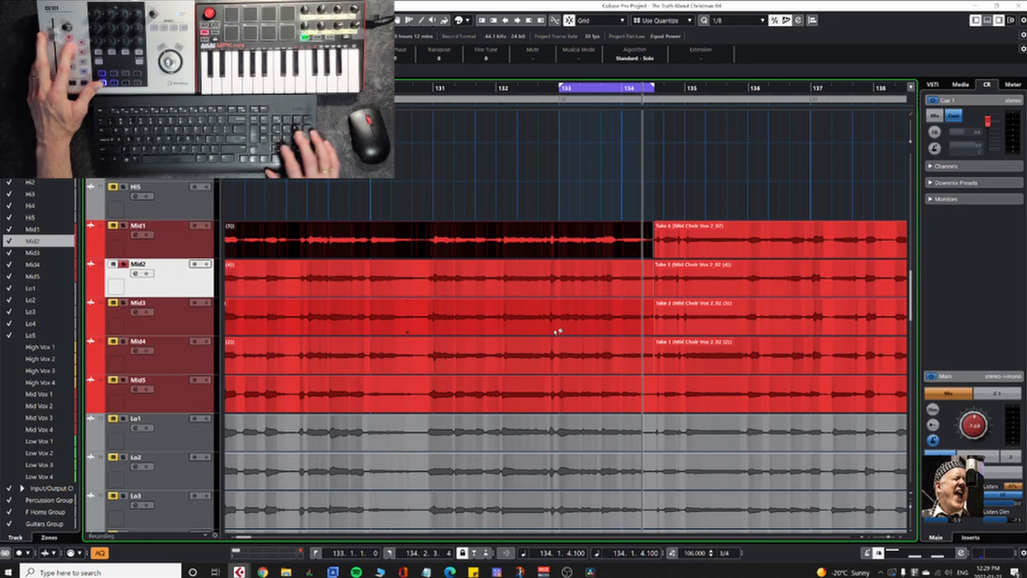
# Step: Play the soloed Mid2 track from bar 133 and take it out of solo
pyautogui.press('KP_1')
pyautogui.press('KP_Enter')
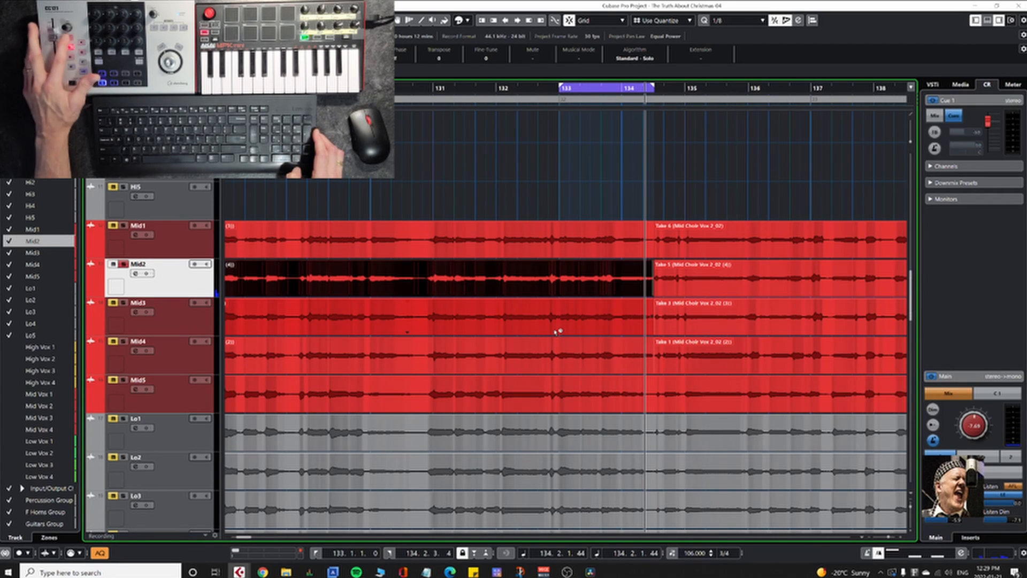
pyautogui.press('m')
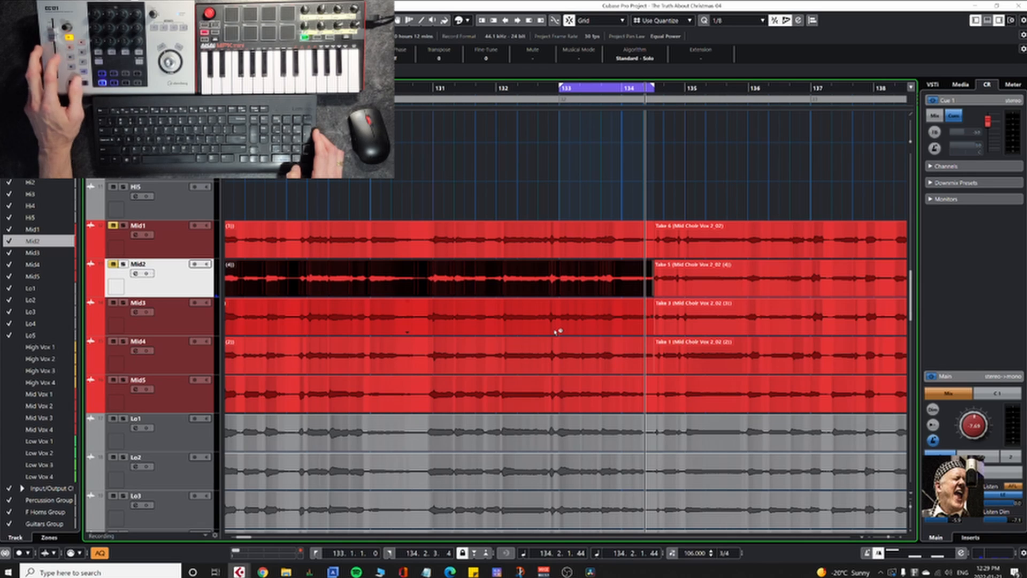
# Step: Solo the Mid3 track, audition it from bar 133, and switch its solo off
pyautogui.press('Down')
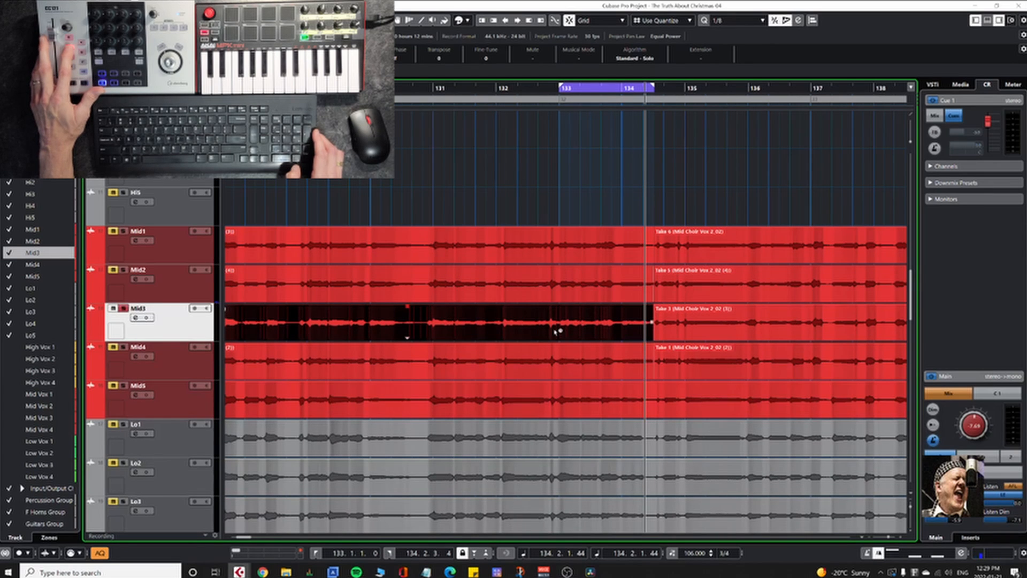
pyautogui.press('space')
pyautogui.press('space')
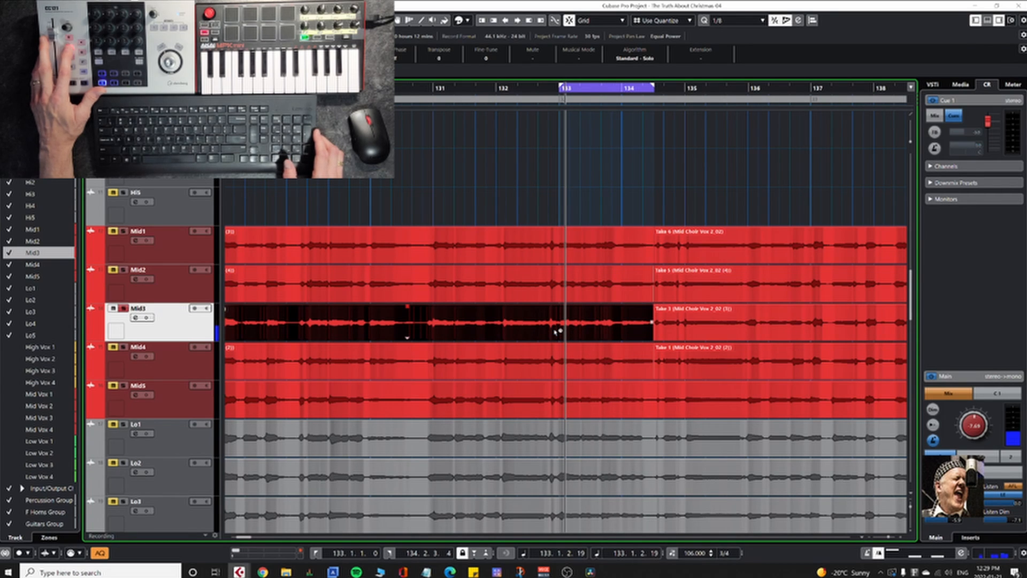
pyautogui.press('s')
pyautogui.press('m')
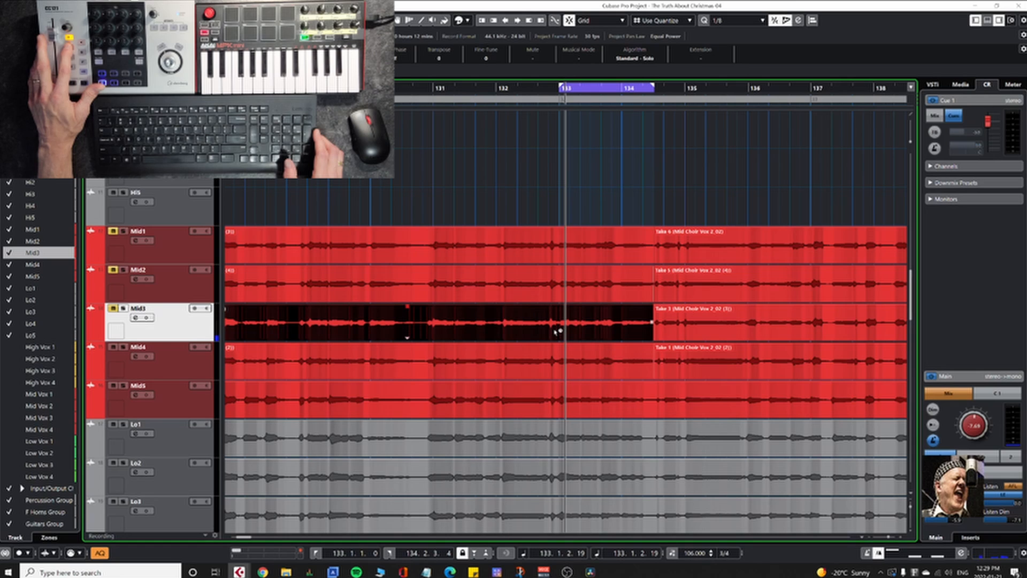
# Step: Solo the Mid4 track and audition it from bar 133, ending with its solo off
pyautogui.press('Down')
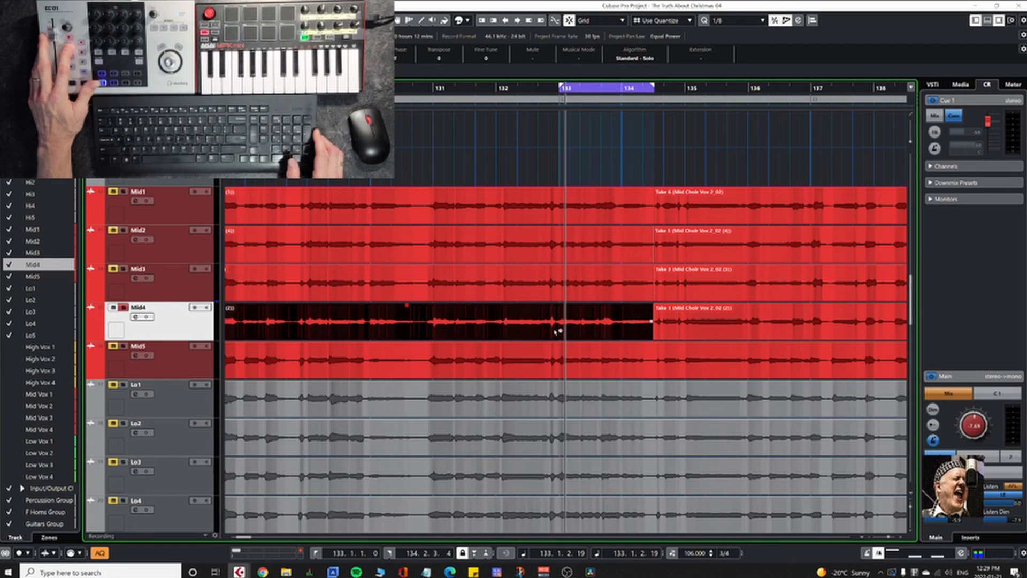
pyautogui.press('space')
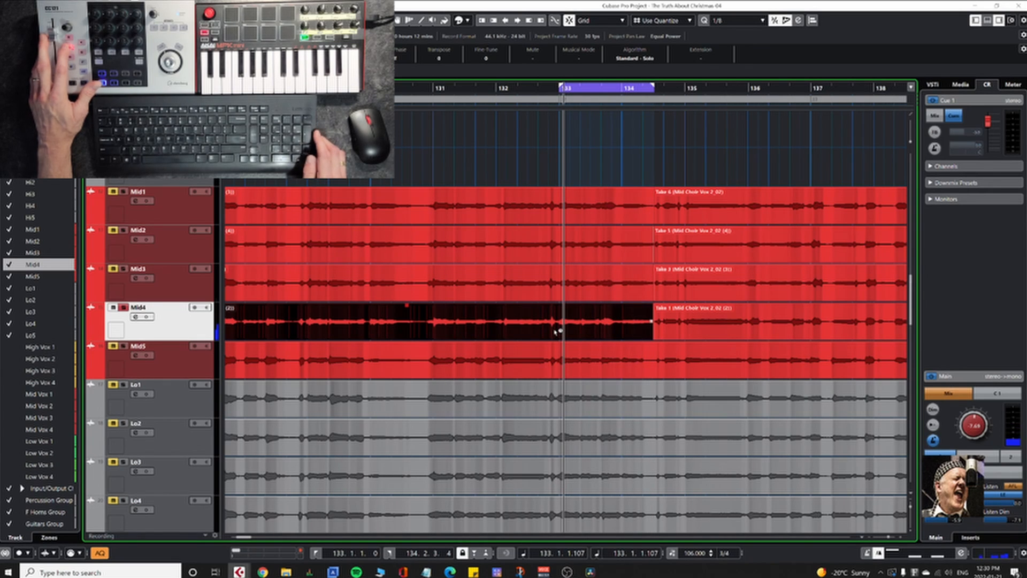
pyautogui.press('s')
# Step: Solo the Mid5 track and audition it from the loop start at bar 133
pyautogui.press('Down')
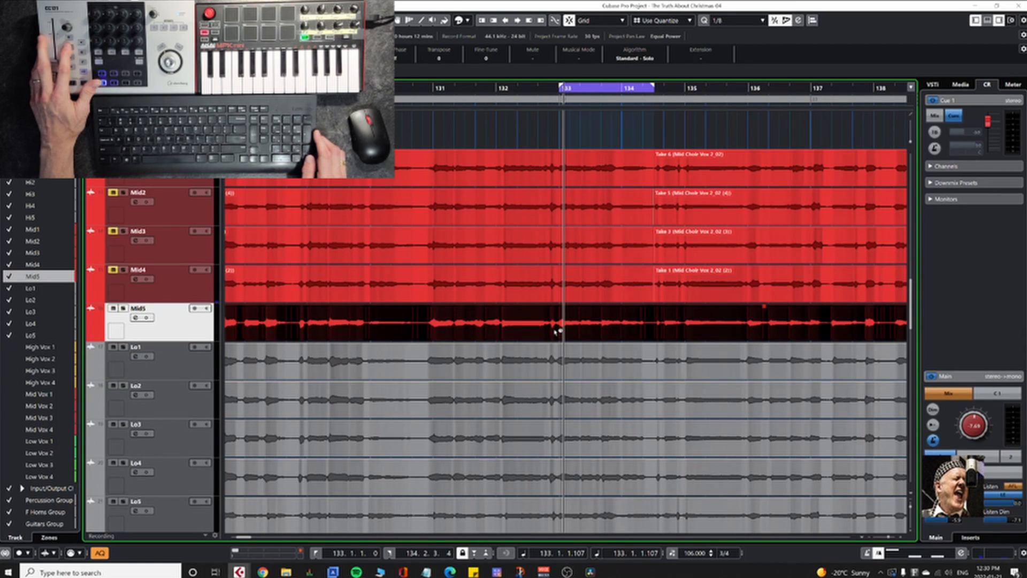
pyautogui.press('KP_0')
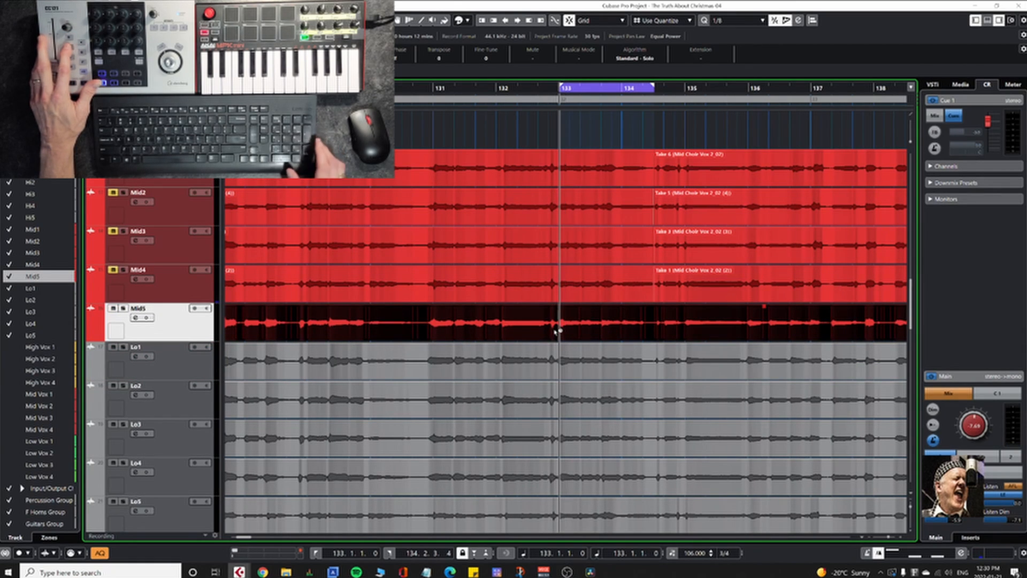
pyautogui.press('KP_0')
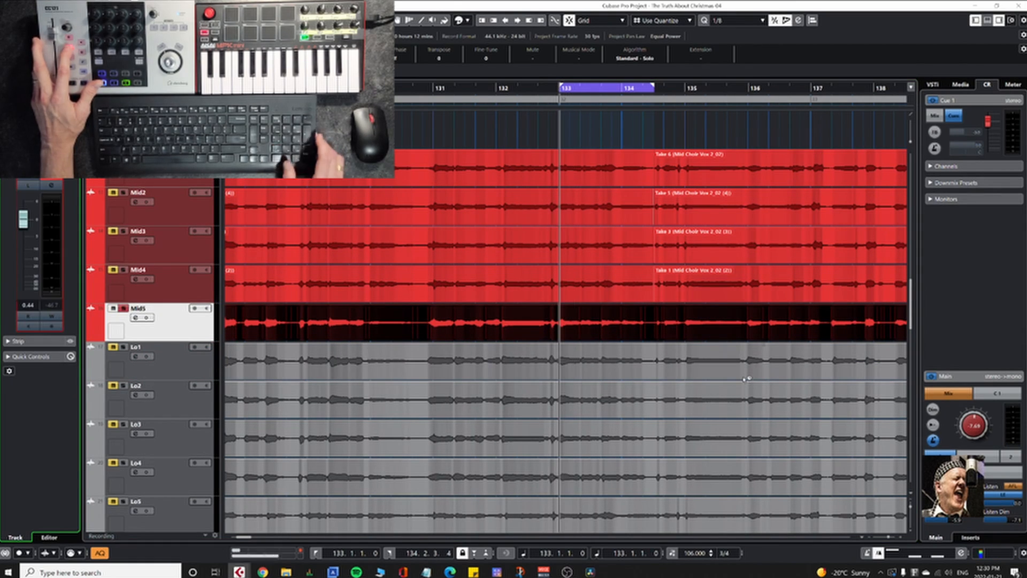
pyautogui.press('KP_Enter')
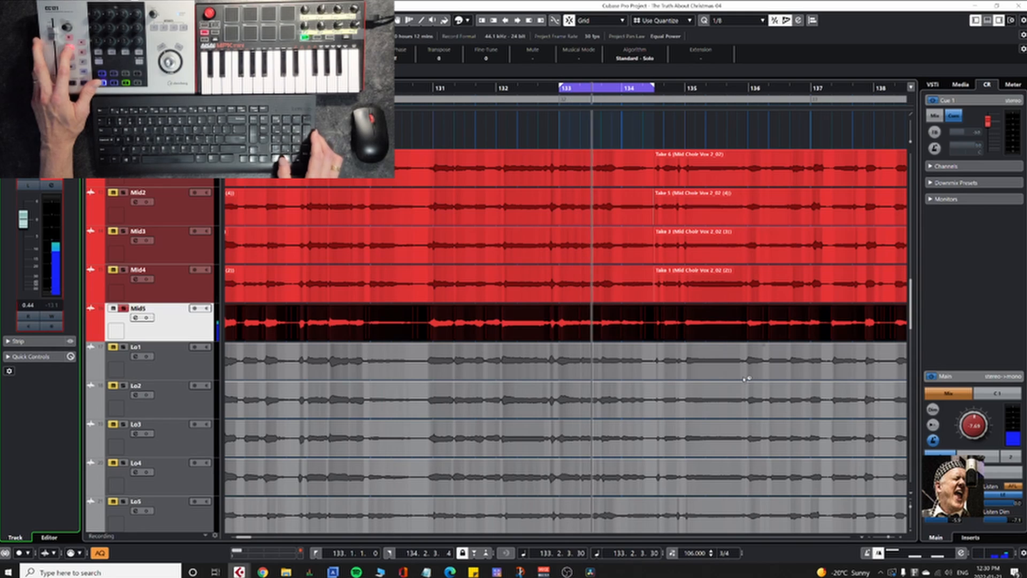
pyautogui.press('KP_0')
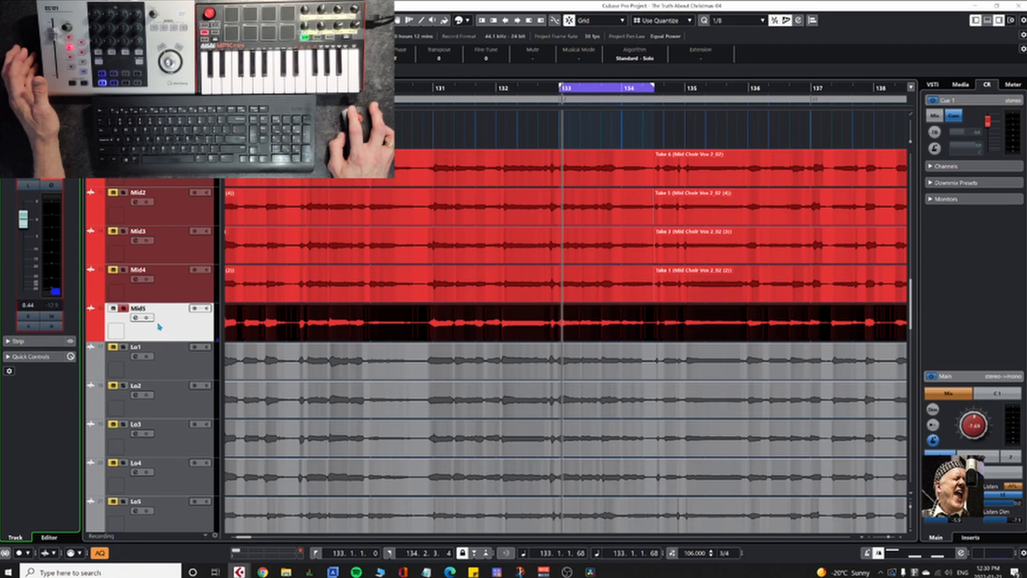
pyautogui.click(162, 213)
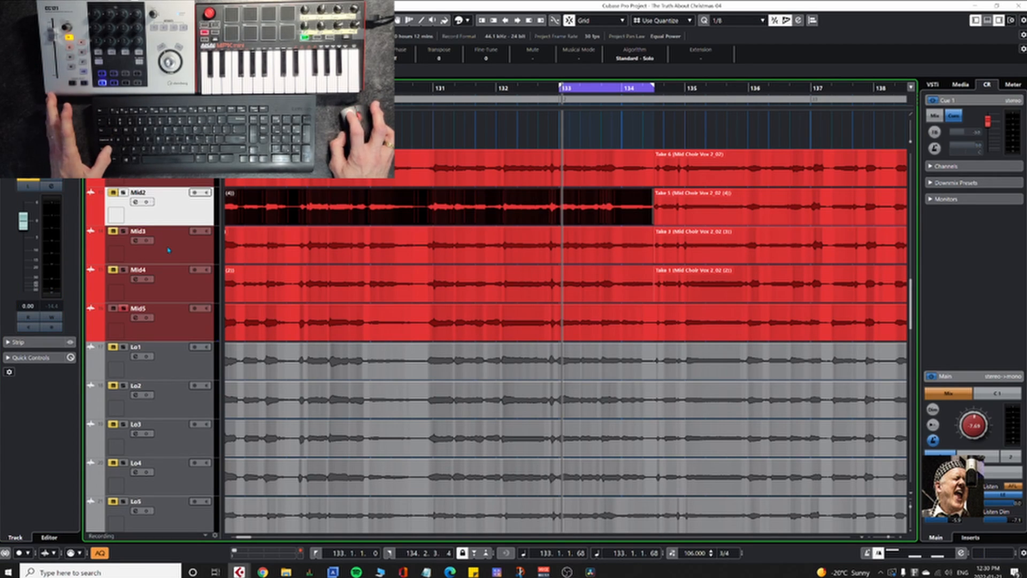
pyautogui.keyDown('ctrl'); pyautogui.click(170, 251); pyautogui.keyUp('ctrl')
pyautogui.keyDown('ctrl'); pyautogui.click(180, 297); pyautogui.keyUp('ctrl')
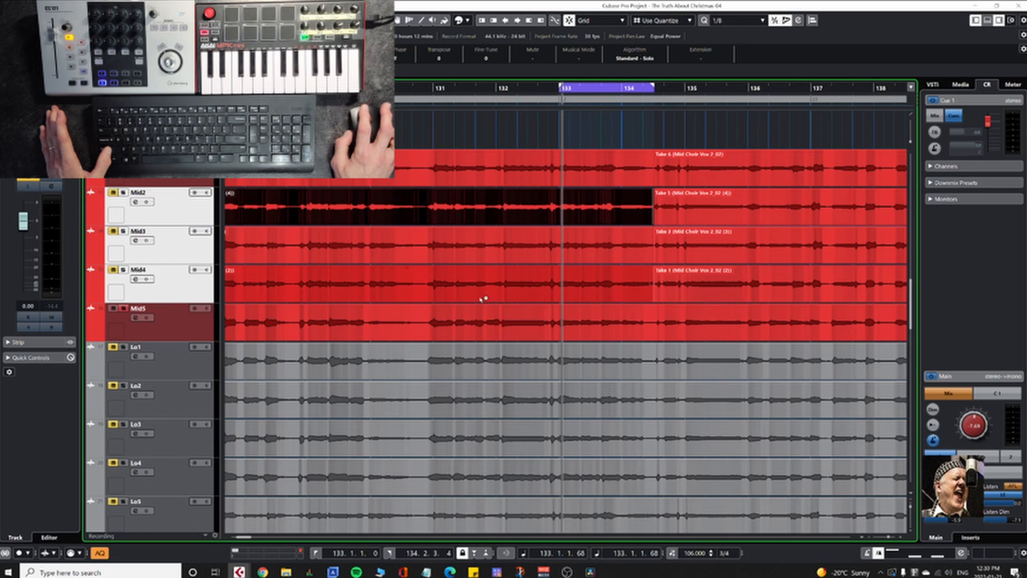
pyautogui.click(165, 168)
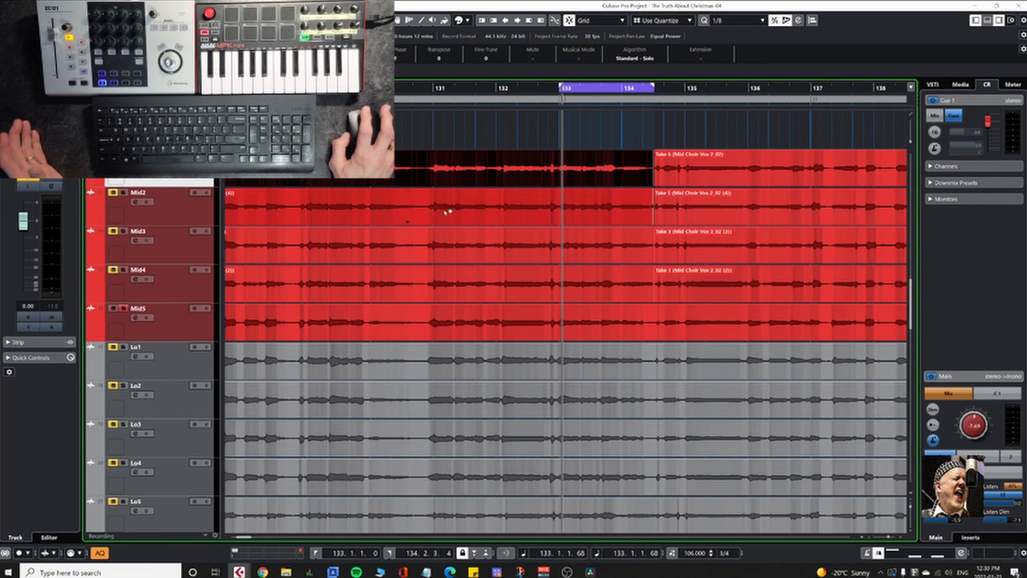
# Step: Solo the Mid2 track and play it from the loop start at bar 133
pyautogui.click(160, 212)
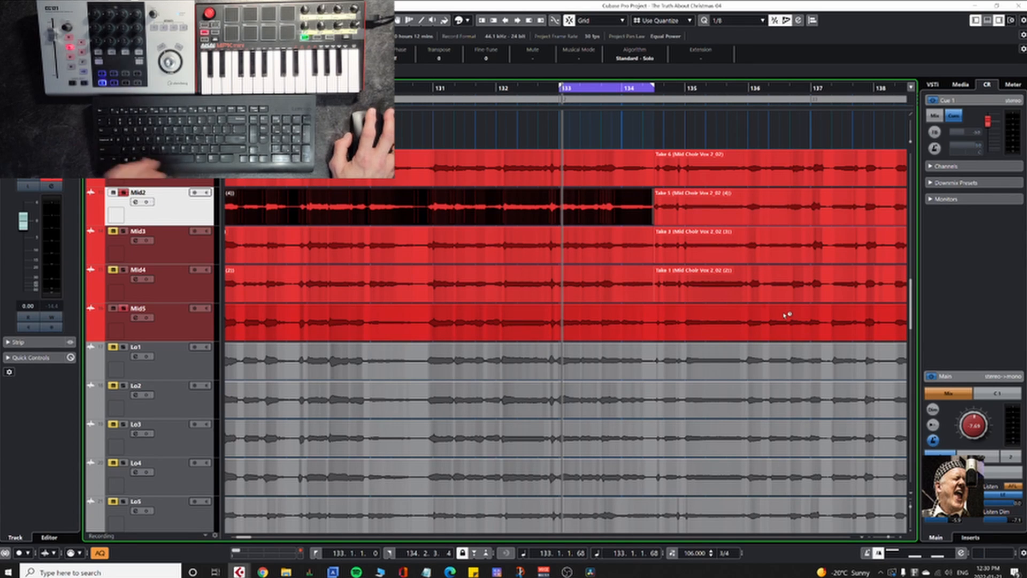
pyautogui.press('KP_1')
pyautogui.press('space')
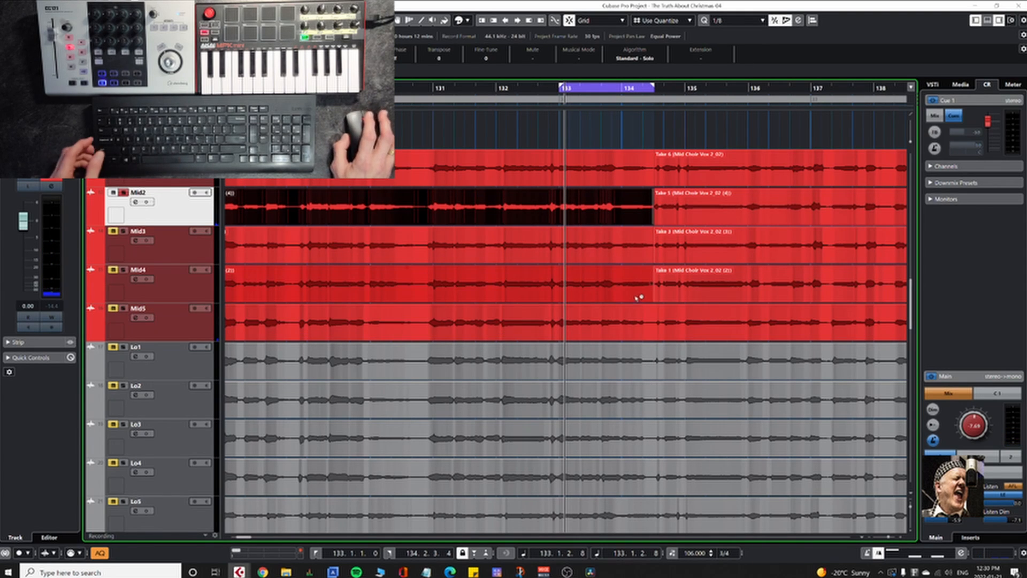
# Step: Remove the crossfade between the two takes on Mid2 near the end of the loop range
pyautogui.moveTo(598, 319); pyautogui.dragTo(560, 383)
pyautogui.scroll(5, 560, 383)
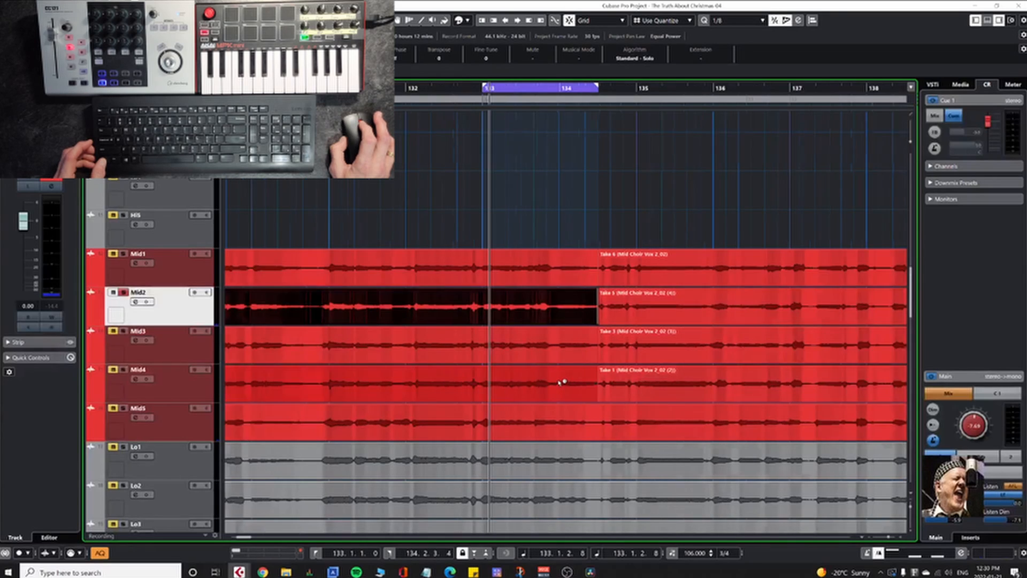
pyautogui.scroll(1, 598, 377)
pyautogui.moveTo(630, 386); pyautogui.dragTo(476, 363)
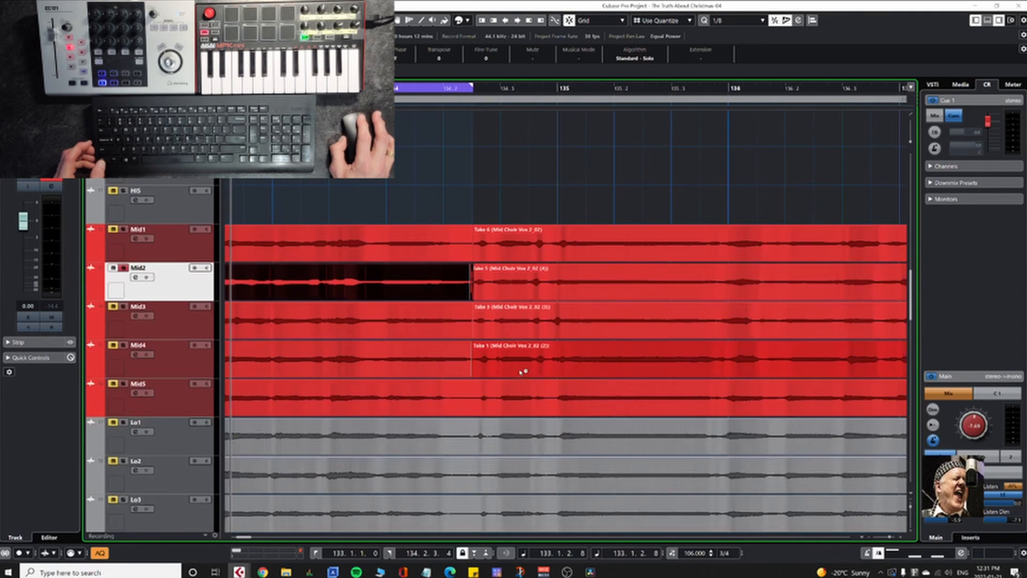
pyautogui.scroll(8, 460, 353)
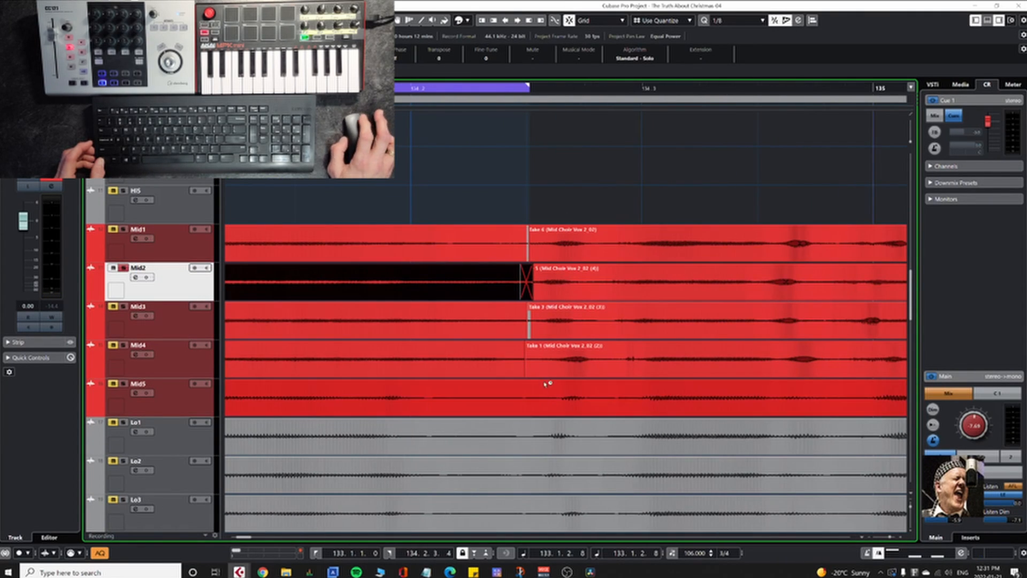
pyautogui.scroll(10, 535, 369)
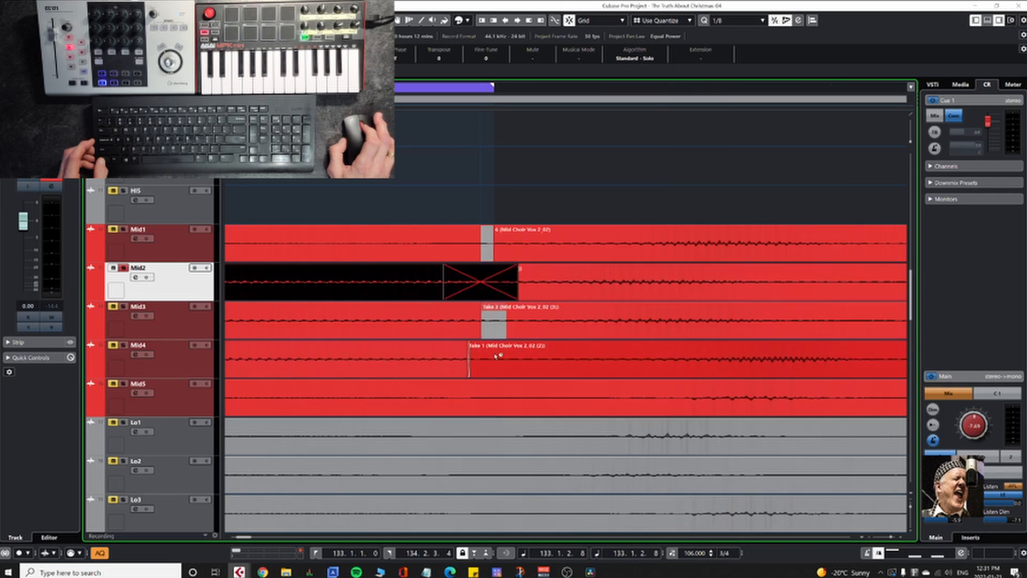
pyautogui.scroll(8, 491, 347)
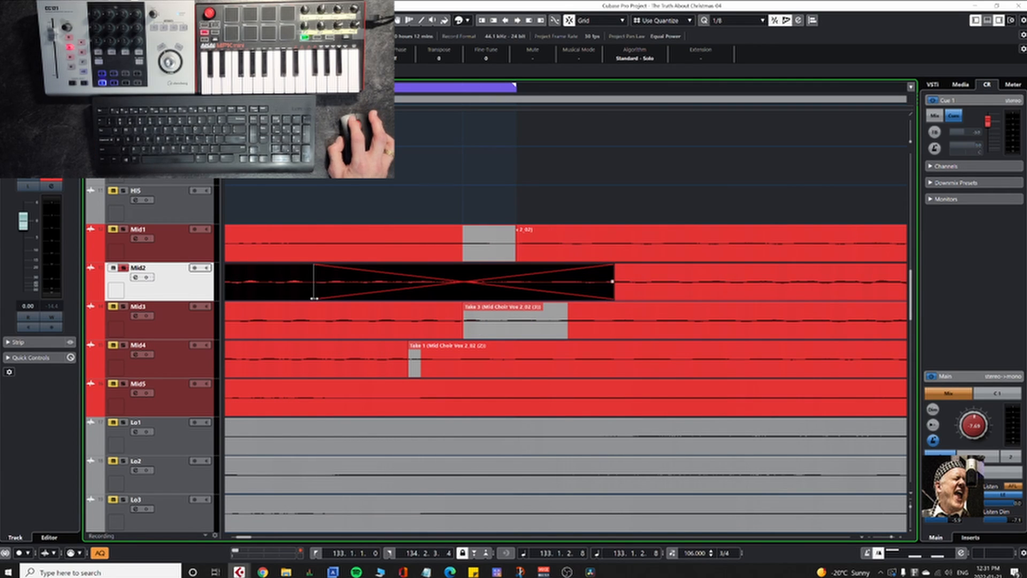
pyautogui.moveTo(314, 298); pyautogui.dragTo(622, 309)
pyautogui.scroll(-5, 615, 307)
pyautogui.click(521, 291)
pyautogui.moveTo(564, 263); pyautogui.dragTo(636, 269)
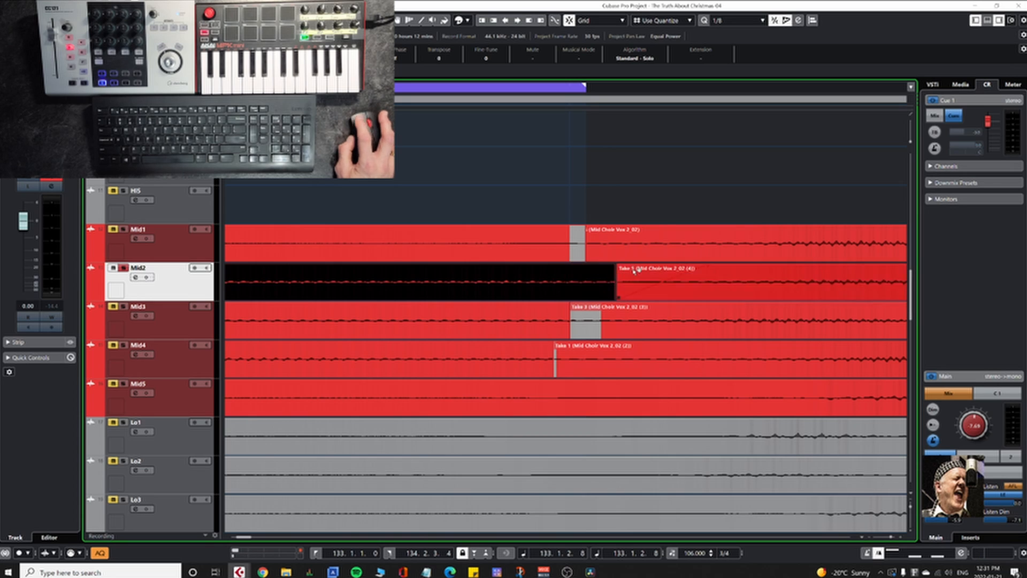
pyautogui.click(693, 273)
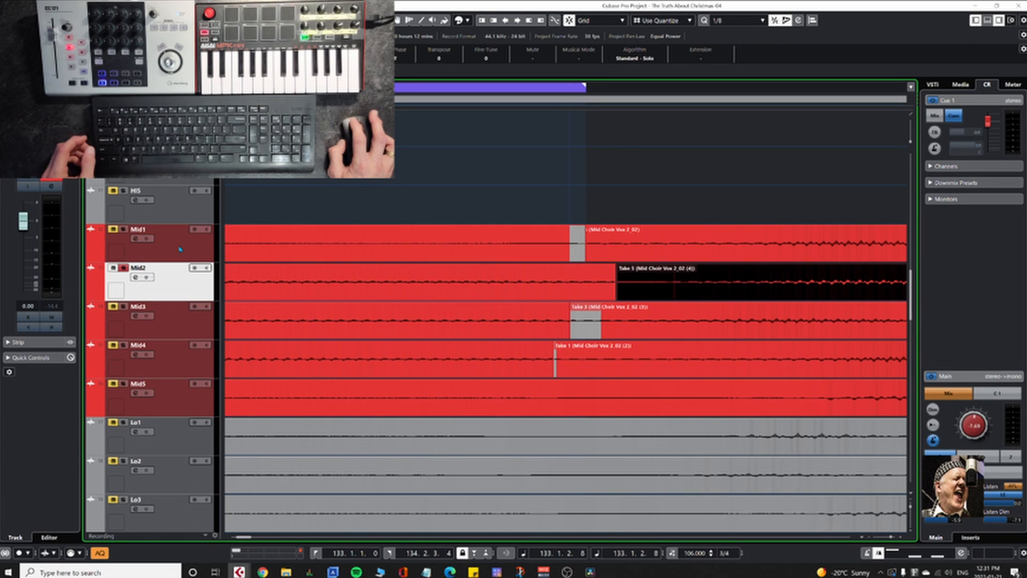
# Step: Select the Mid1 track and enlarge the heights of the Mid vocal tracks for detailed editing
pyautogui.click(181, 249)
pyautogui.press('x')
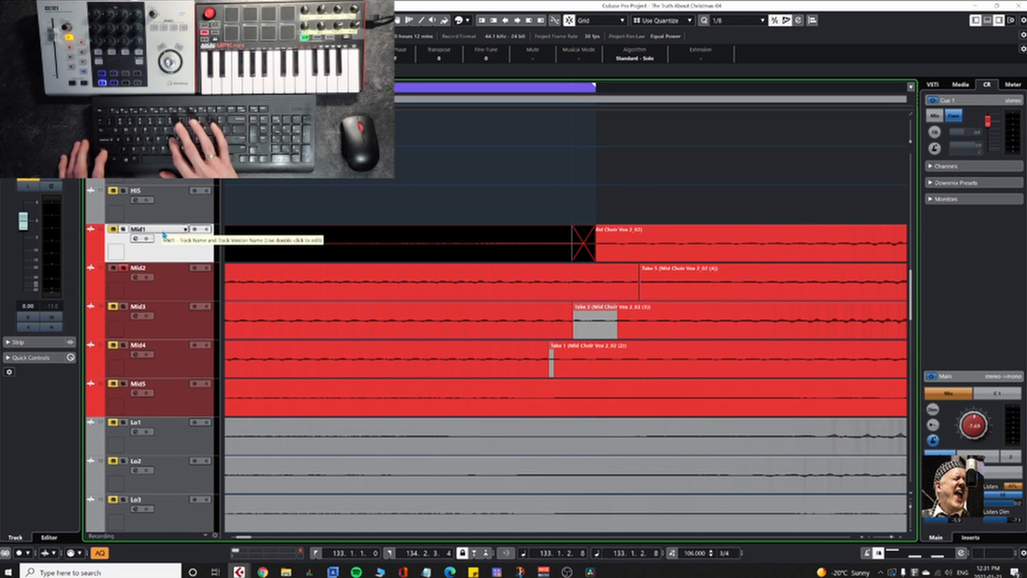
pyautogui.hotkey('shift', 'h')
pyautogui.hotkey('shift', 'h')
pyautogui.hotkey('shift', 'h')
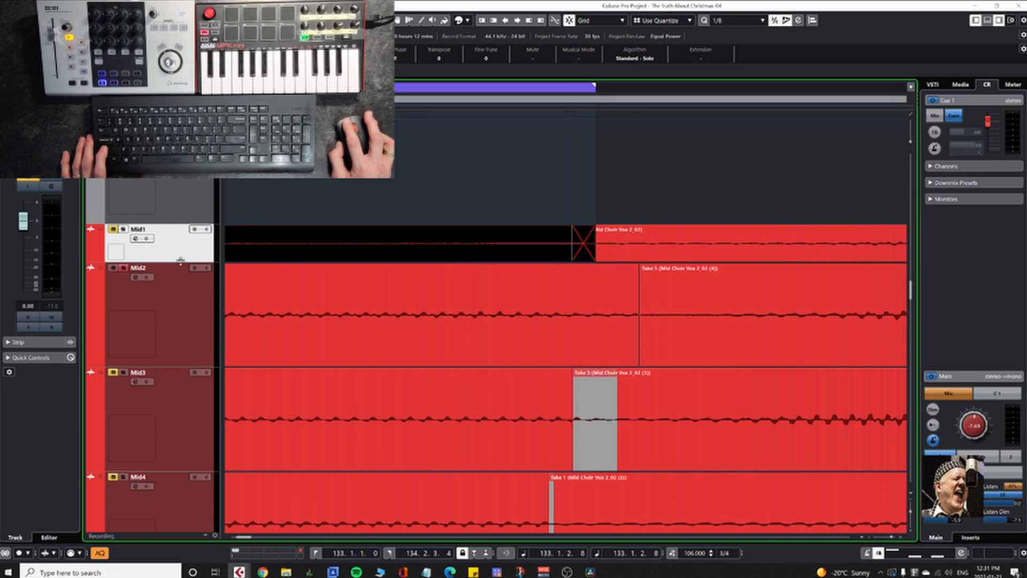
pyautogui.moveTo(180, 262); pyautogui.dragTo(179, 326)
pyautogui.scroll(-3, 458, 320)
pyautogui.scroll(3, 453, 391)
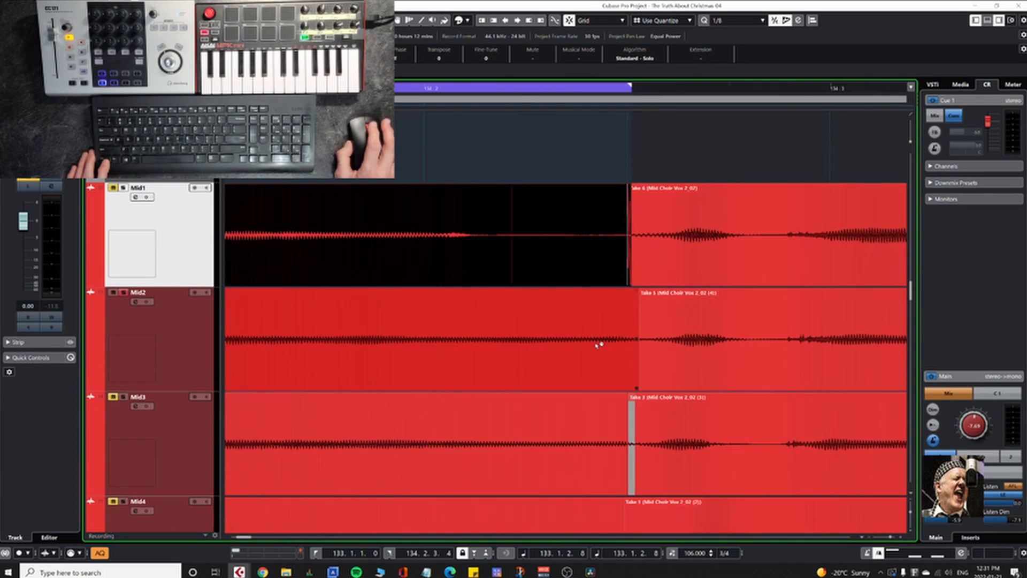
# Step: Play the soloed Mid1 track from bar 133 and take Mid2 out of solo
pyautogui.click(450, 96)
pyautogui.press('space')
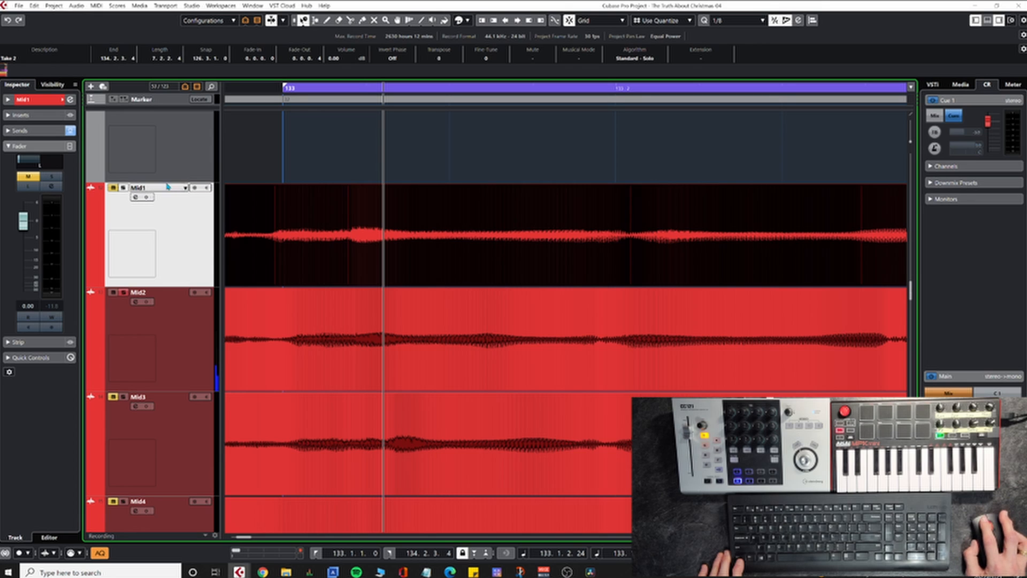
pyautogui.click(113, 294)
# Step: Audition the end of Mid1's first take just before its join with Take 6
pyautogui.scroll(-3, 530, 297)
pyautogui.moveTo(800, 307); pyautogui.dragTo(511, 474)
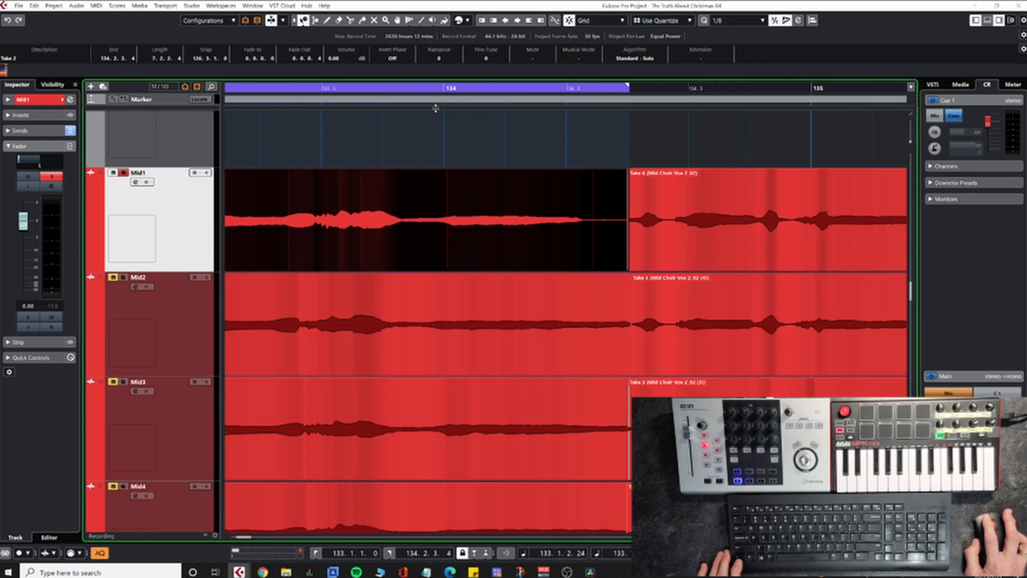
pyautogui.click(377, 90)
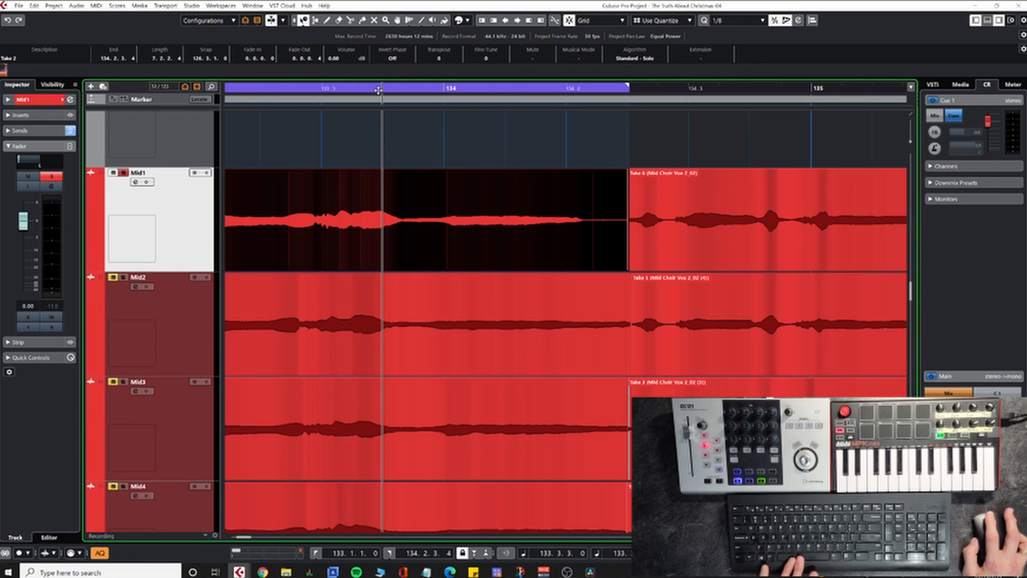
pyautogui.press('space')
# Step: Place the playback cursor at 134.2 and solo Mid2 in place of Mid1
pyautogui.click(565, 89)
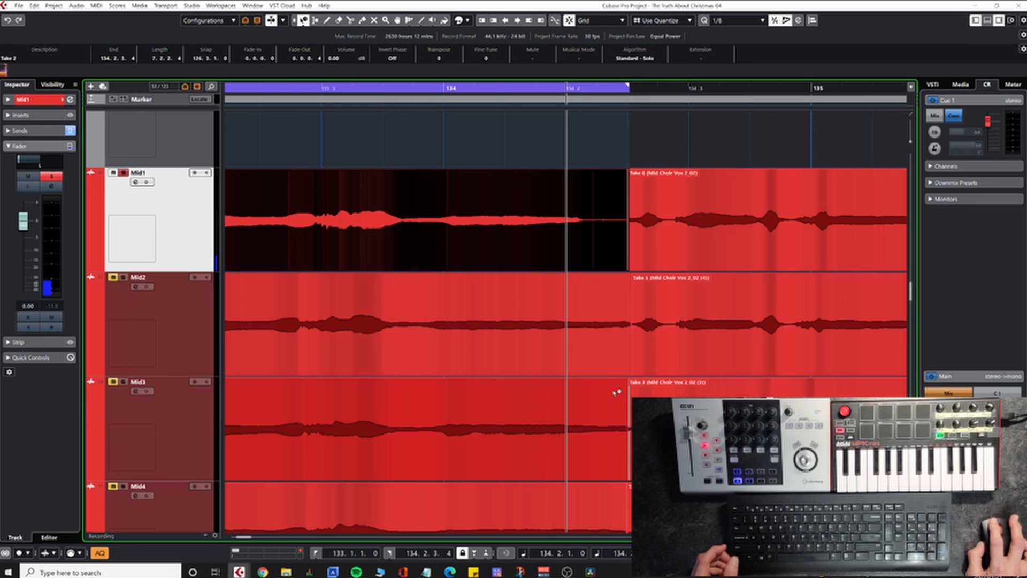
pyautogui.click(118, 270)
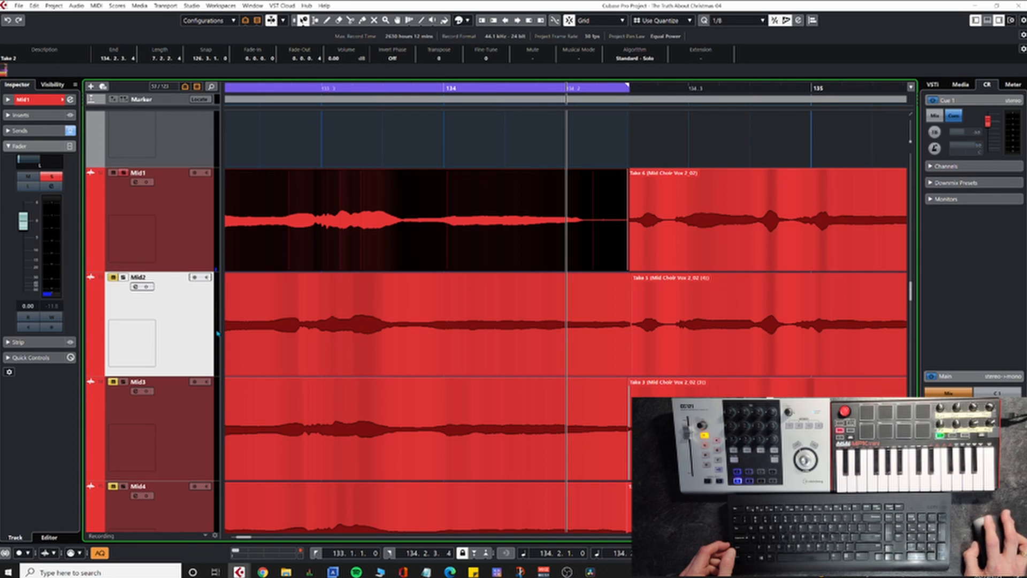
pyautogui.click(122, 279)
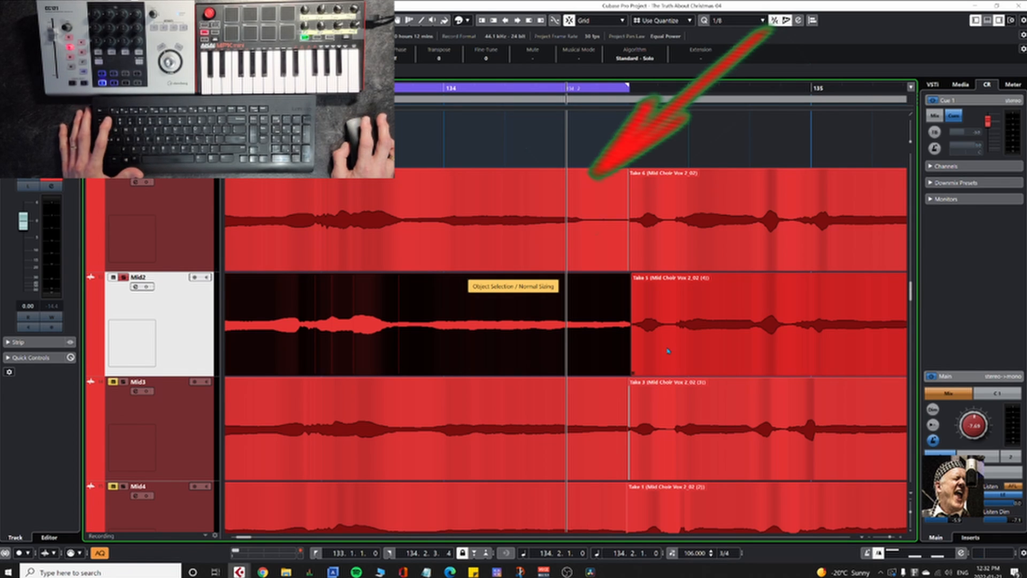
# Step: On Mid2, trim the start of Take 5 to about 134.3.3.102 and extend the preceding take's end into the gap
pyautogui.click(633, 373)
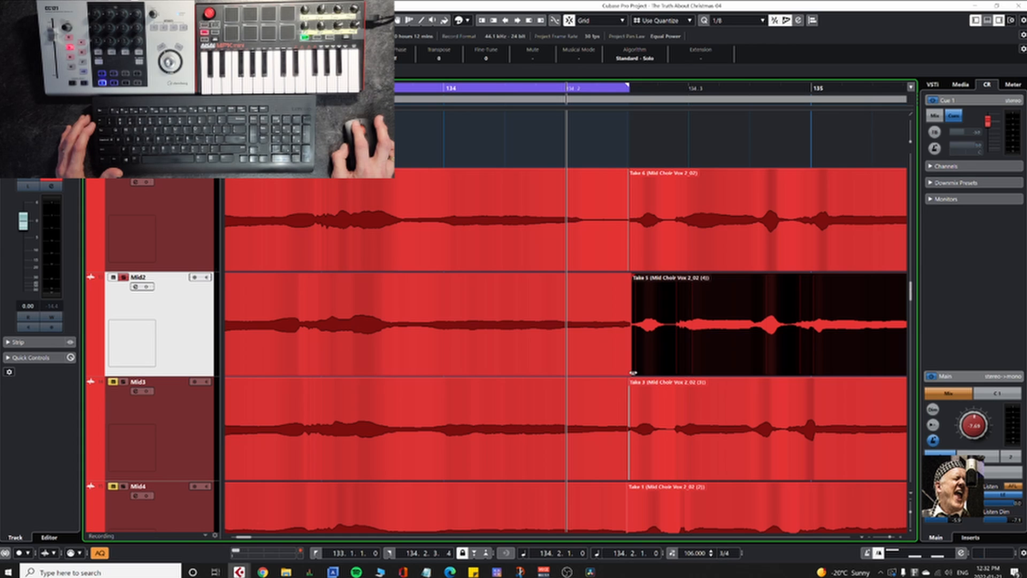
pyautogui.moveTo(633, 373); pyautogui.dragTo(776, 376)
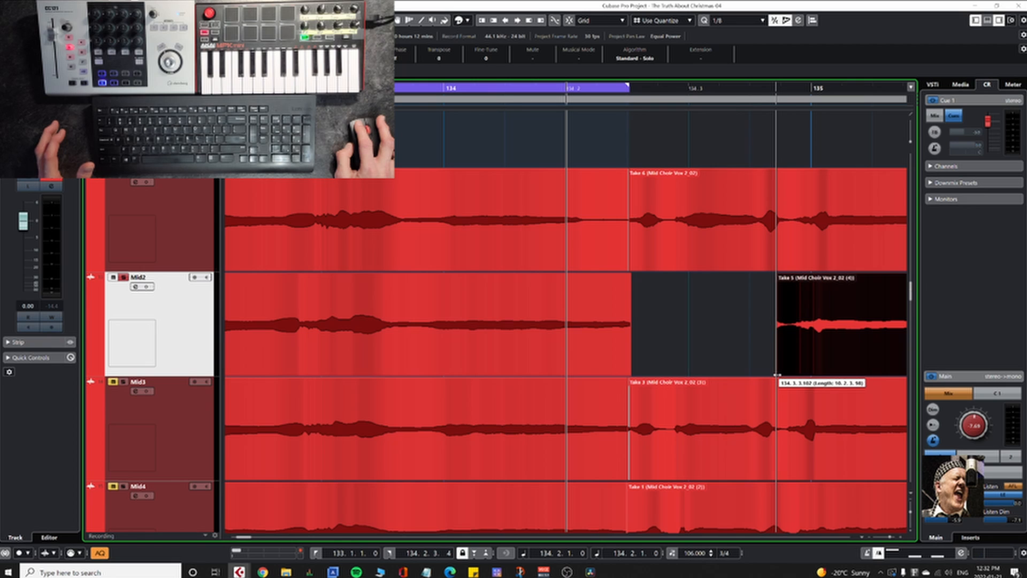
pyautogui.click(629, 368)
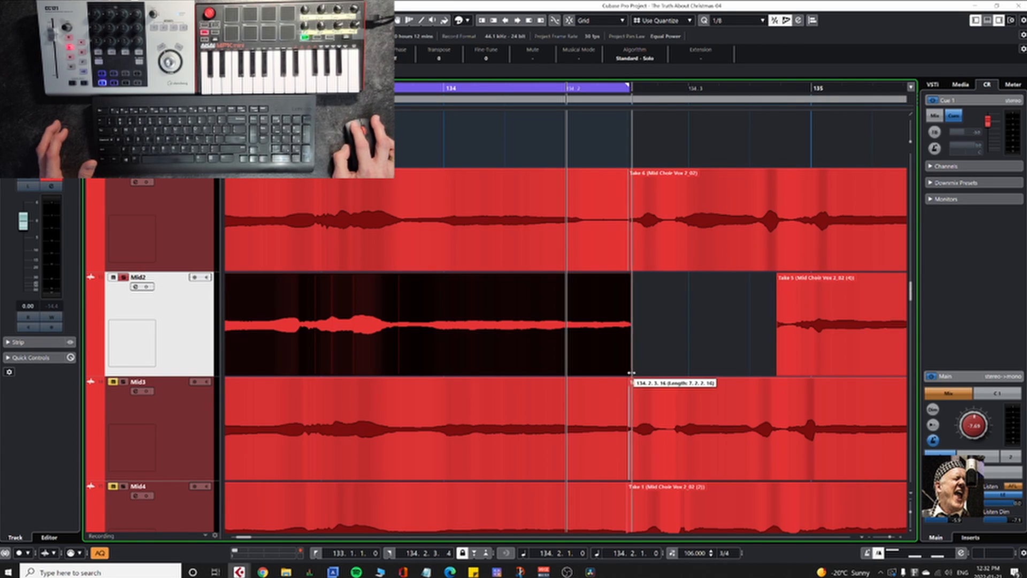
pyautogui.moveTo(632, 373); pyautogui.dragTo(703, 374)
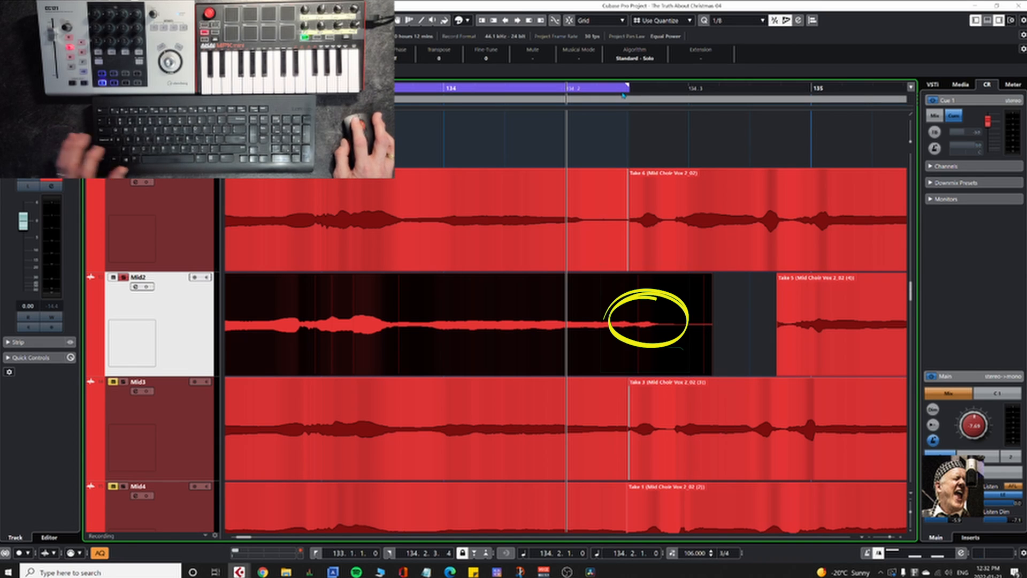
# Step: Set the locators to the extended Mid2 take and audition its final note up to its end
pyautogui.press('p')
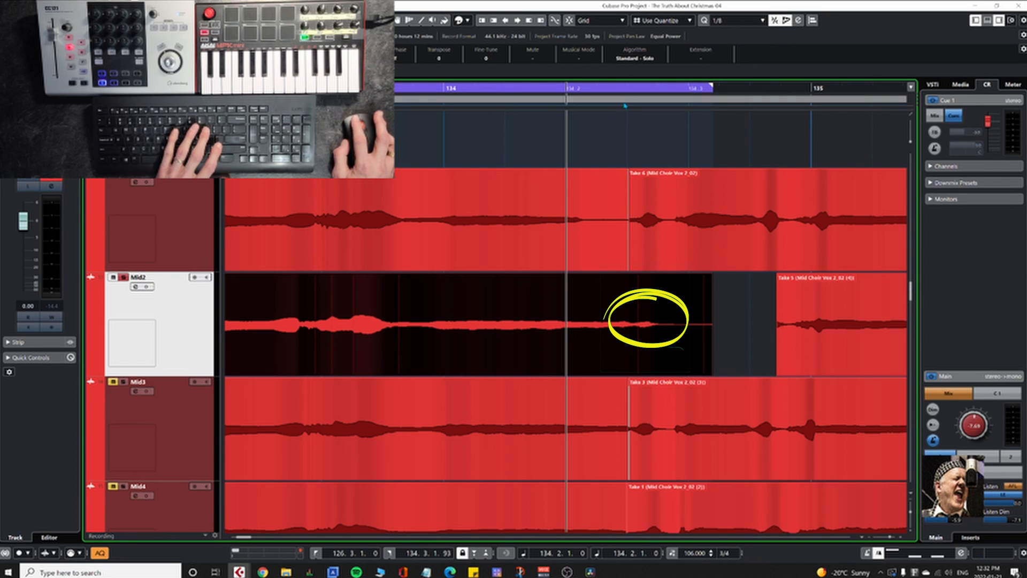
pyautogui.press('9')
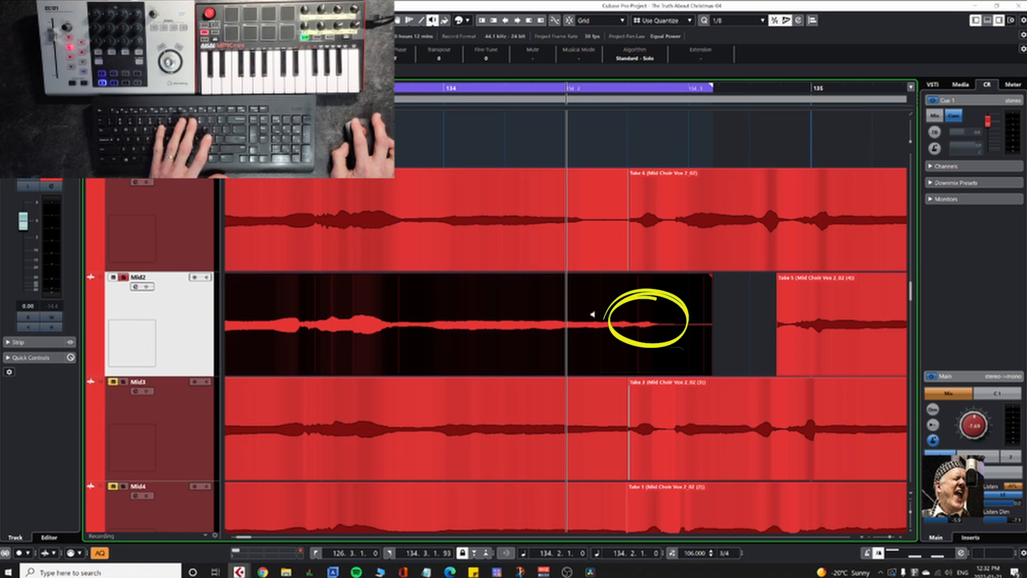
pyautogui.press('space')
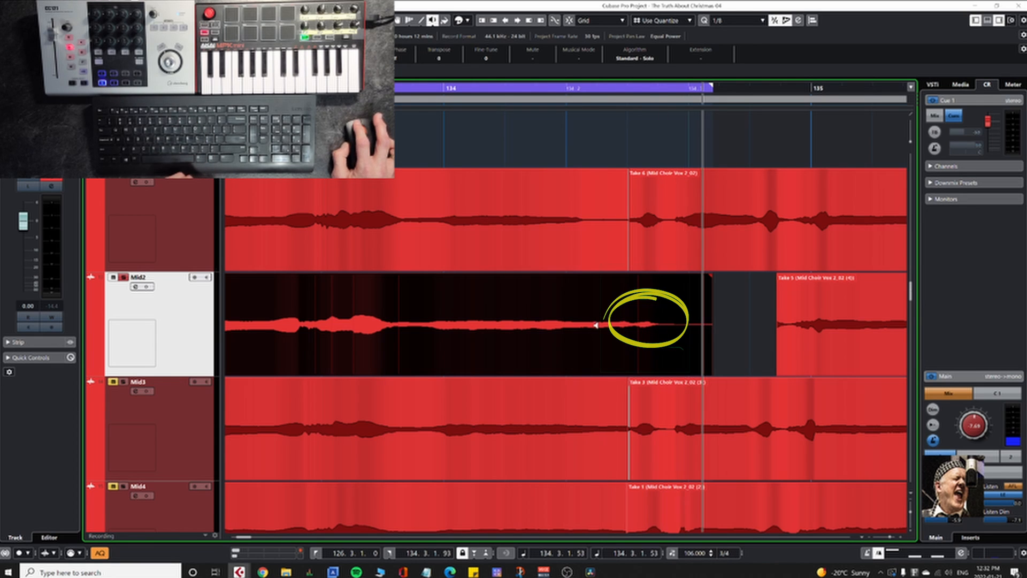
pyautogui.click(587, 328)
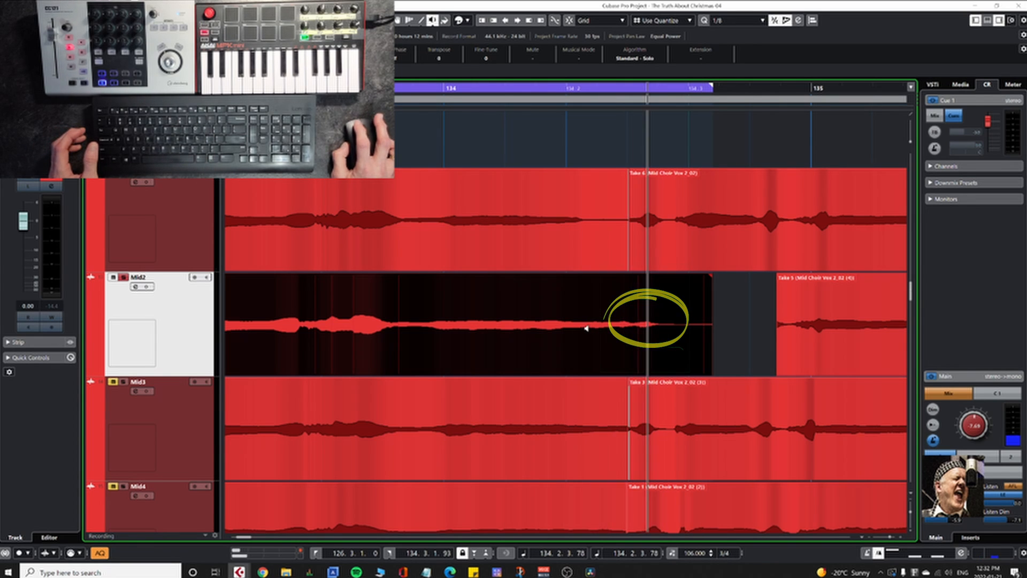
pyautogui.click(586, 328)
pyautogui.click(633, 328)
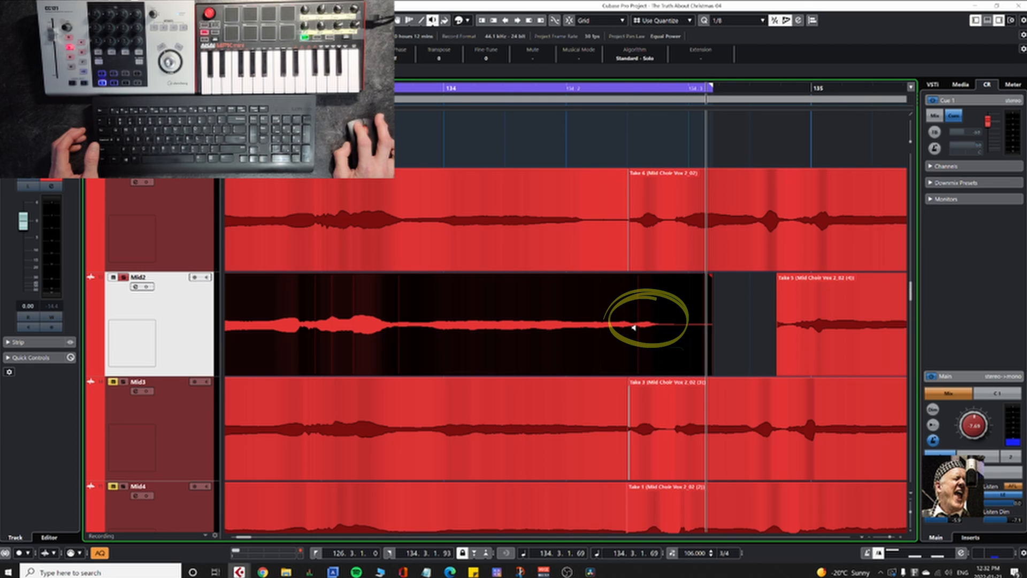
pyautogui.click(633, 327)
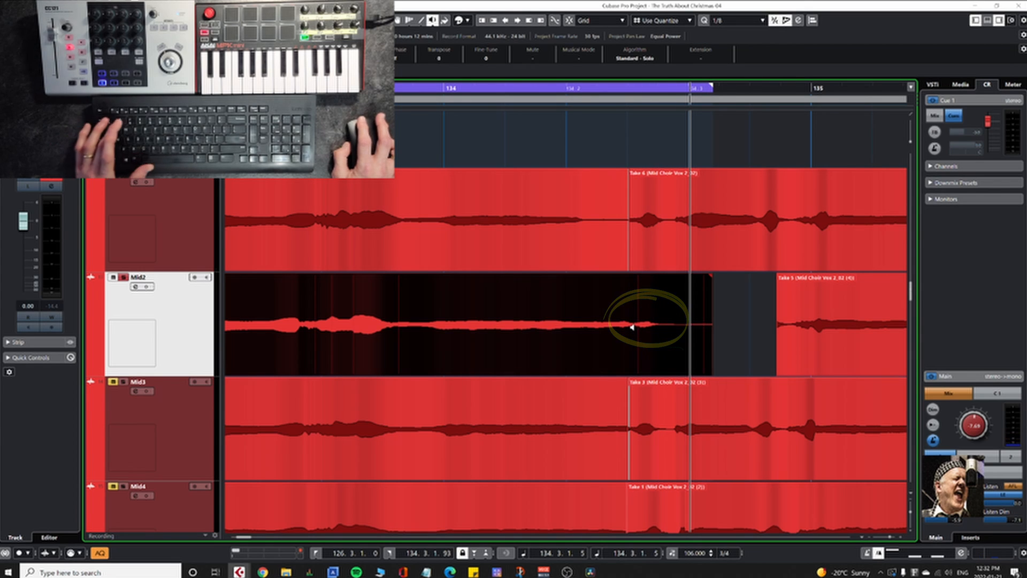
# Step: On Mid2, split the extended take at about 134.2.4.71 and delete the leftover tail
pyautogui.click(680, 343)
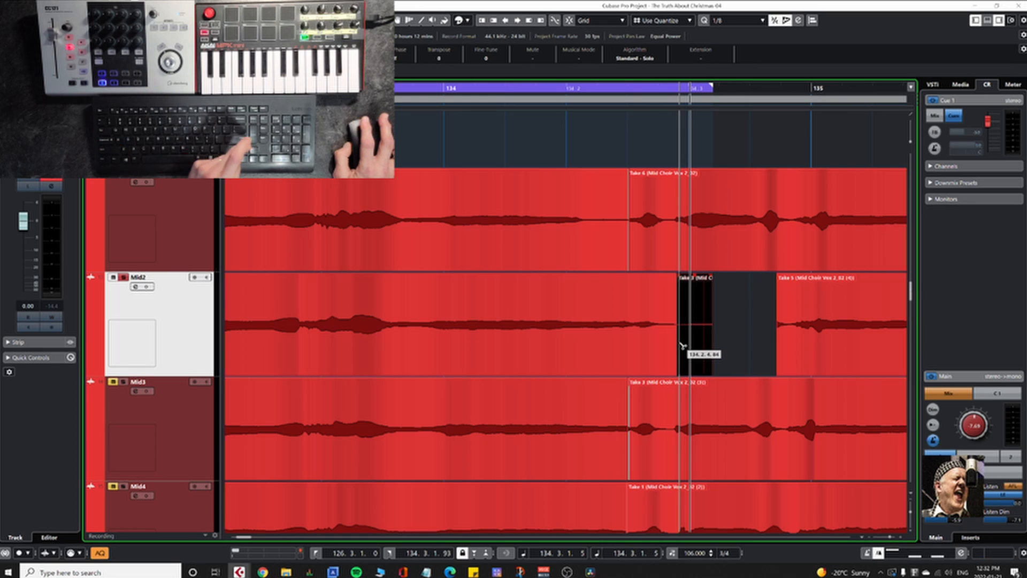
pyautogui.click(673, 341)
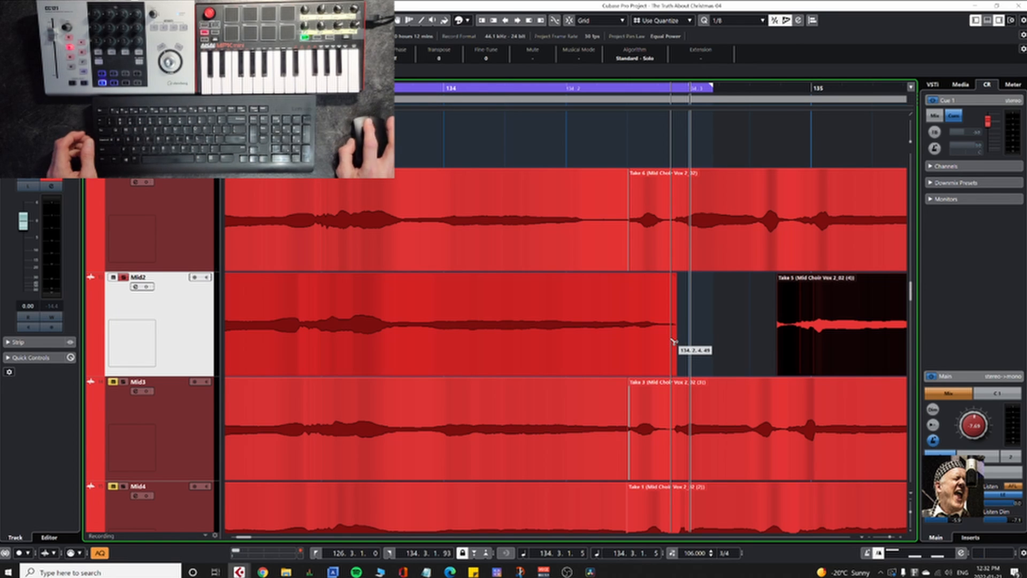
pyautogui.click(584, 238)
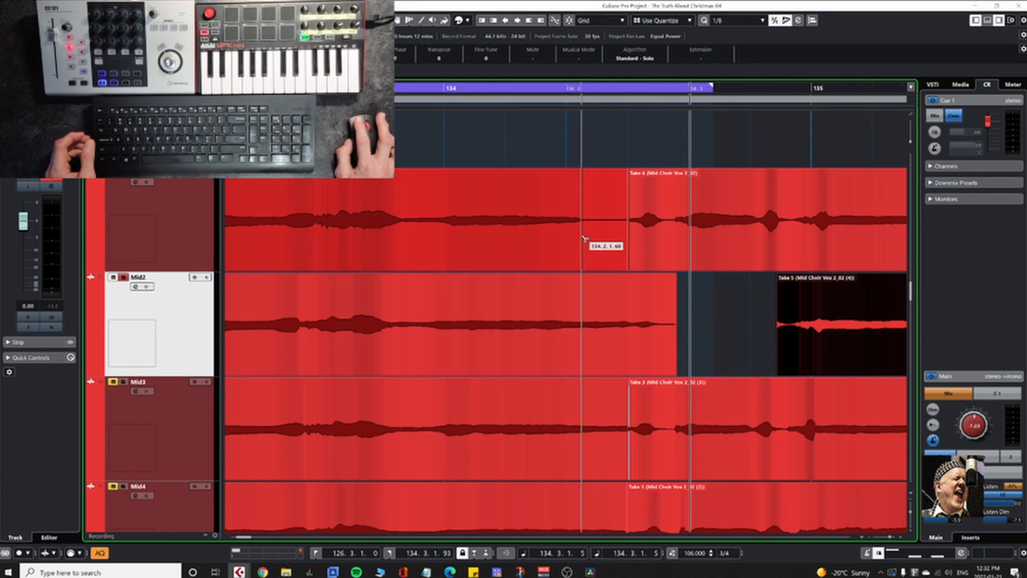
pyautogui.click(602, 314)
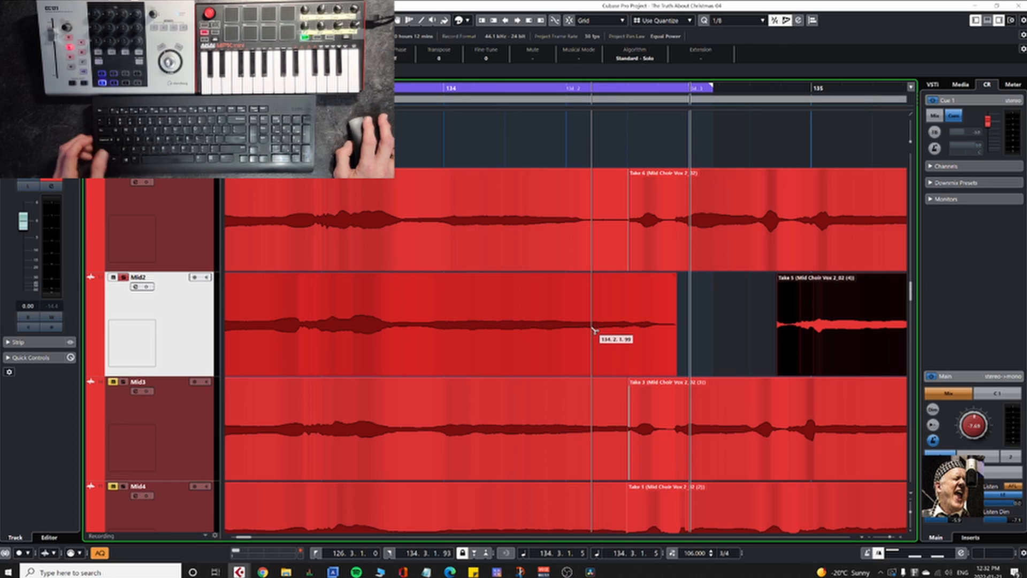
# Step: Select the trimmed Mid2 take and audition the transition into its last held note just before bar 134
pyautogui.click(540, 352)
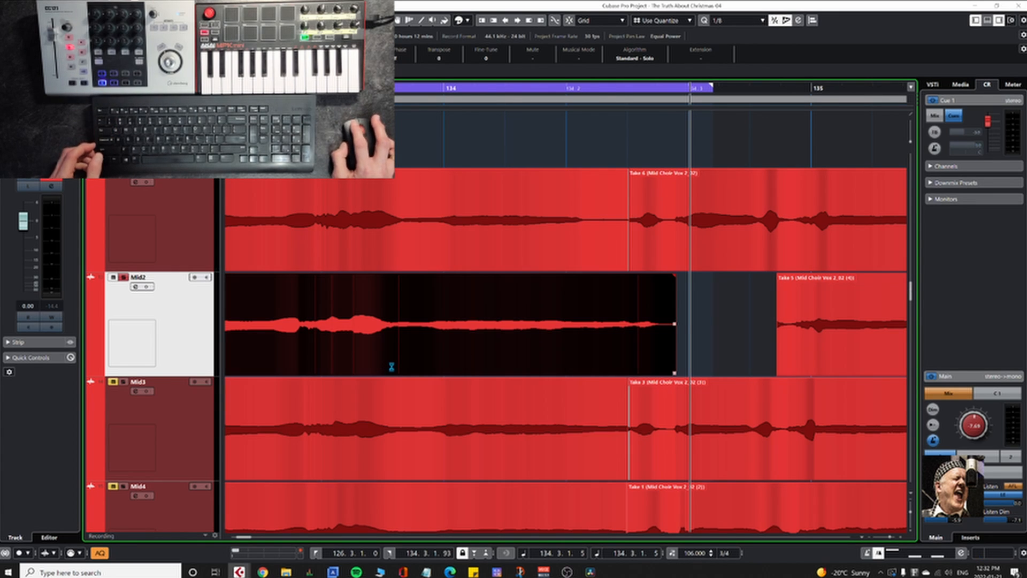
pyautogui.press('7')
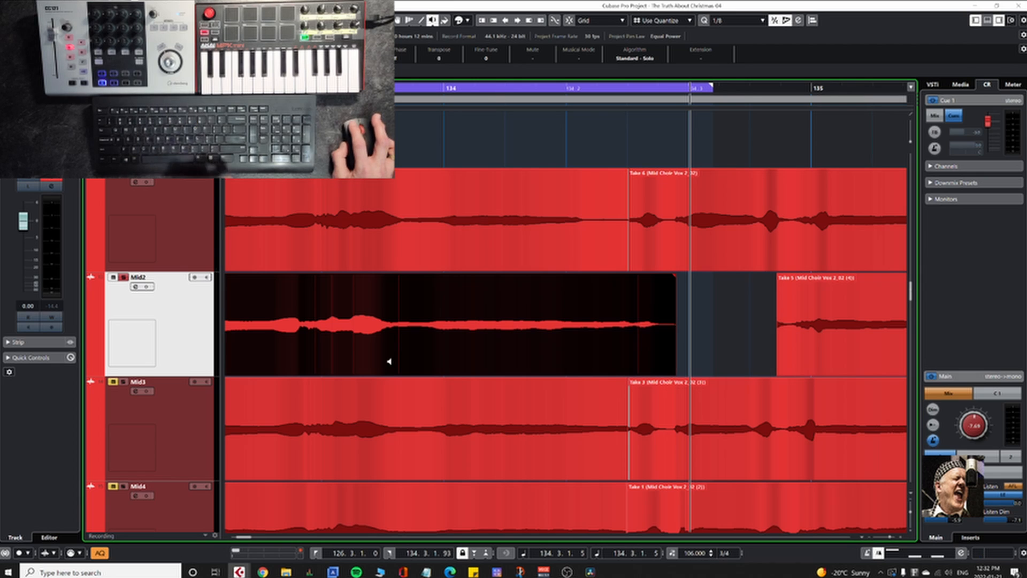
pyautogui.click(378, 356)
pyautogui.click(383, 356)
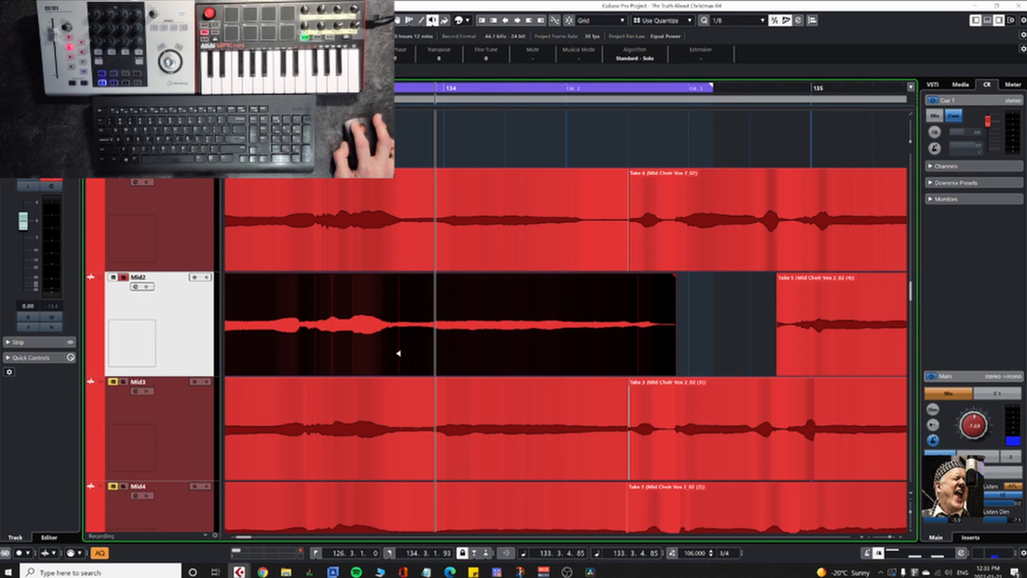
pyautogui.click(399, 353)
pyautogui.click(399, 357)
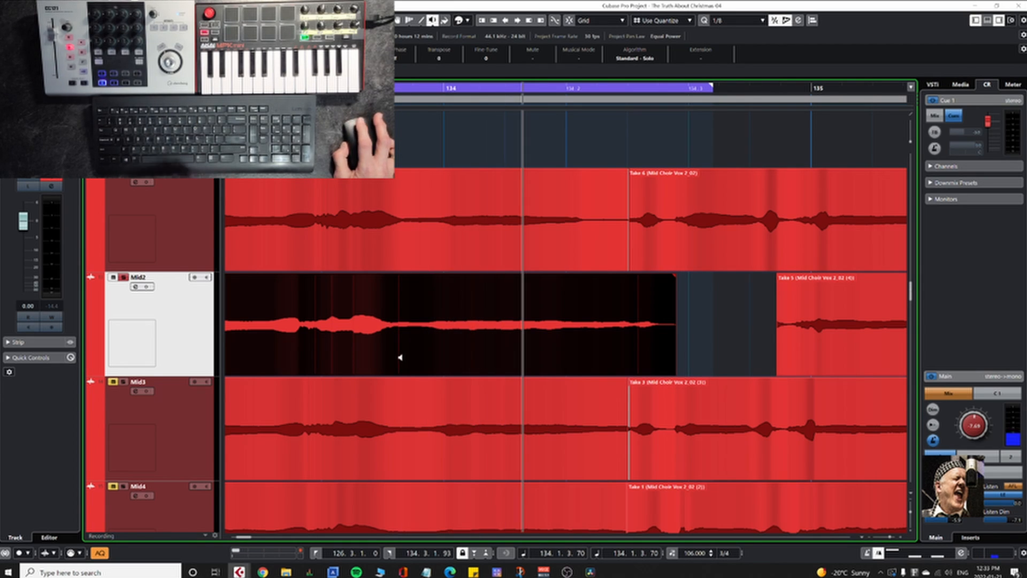
# Step: Split the Mid2 take at about 133.3.3.63, separating the last held note from the phrase before it
pyautogui.press('3')
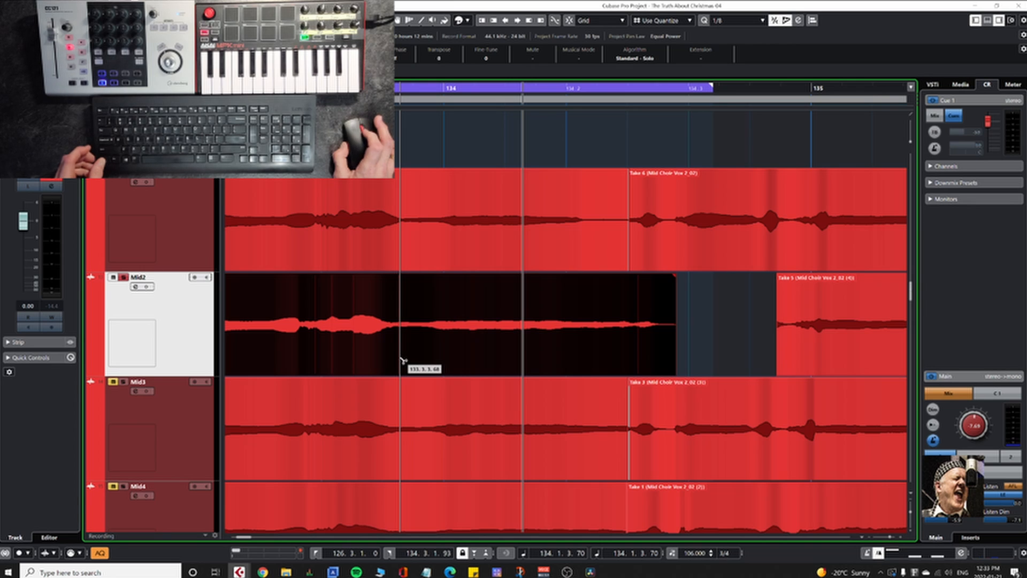
pyautogui.scroll(10, 401, 360)
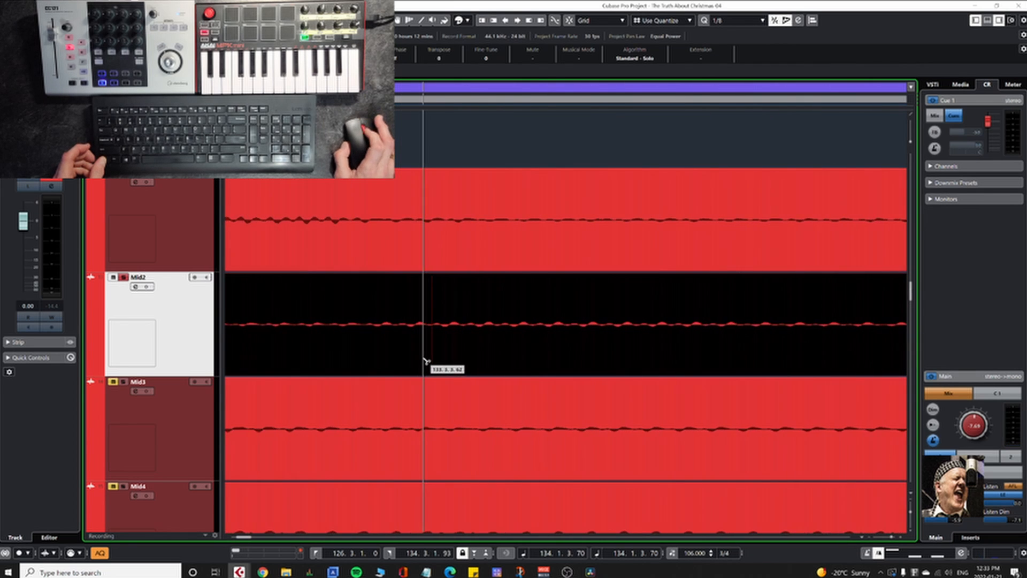
pyautogui.scroll(2, 427, 360)
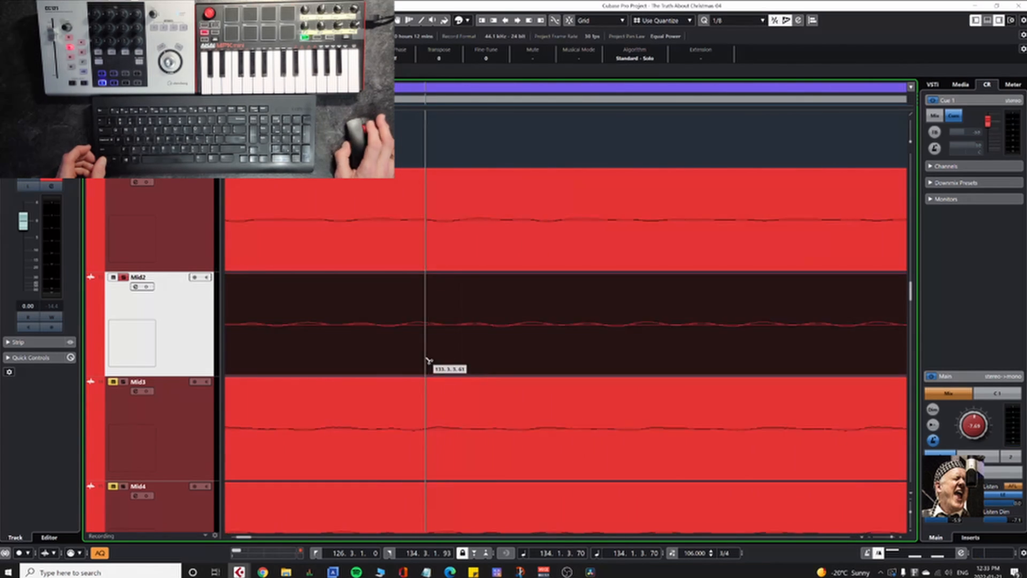
pyautogui.click(478, 363)
pyautogui.scroll(-3, 471, 362)
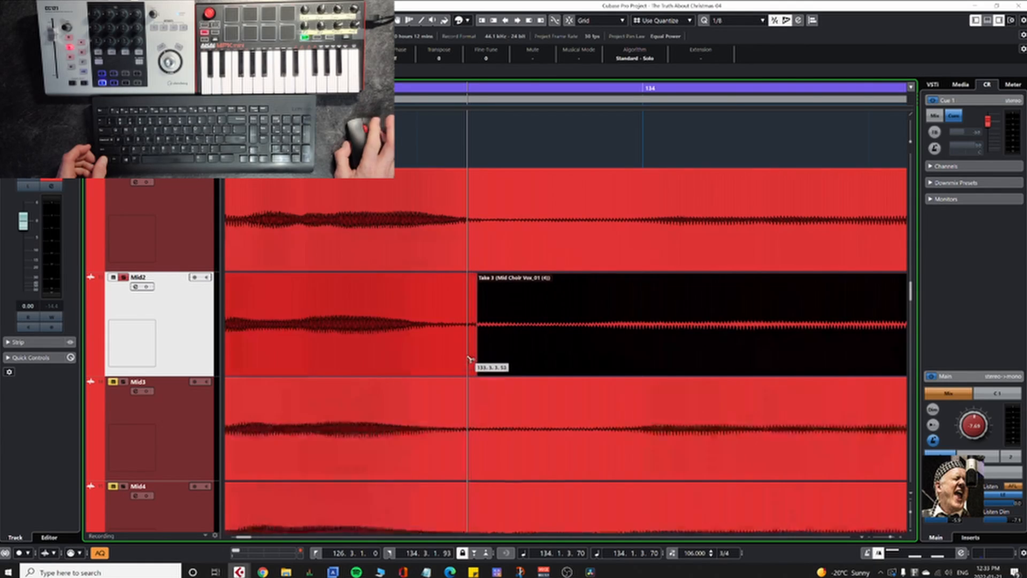
pyautogui.scroll(-3, 467, 359)
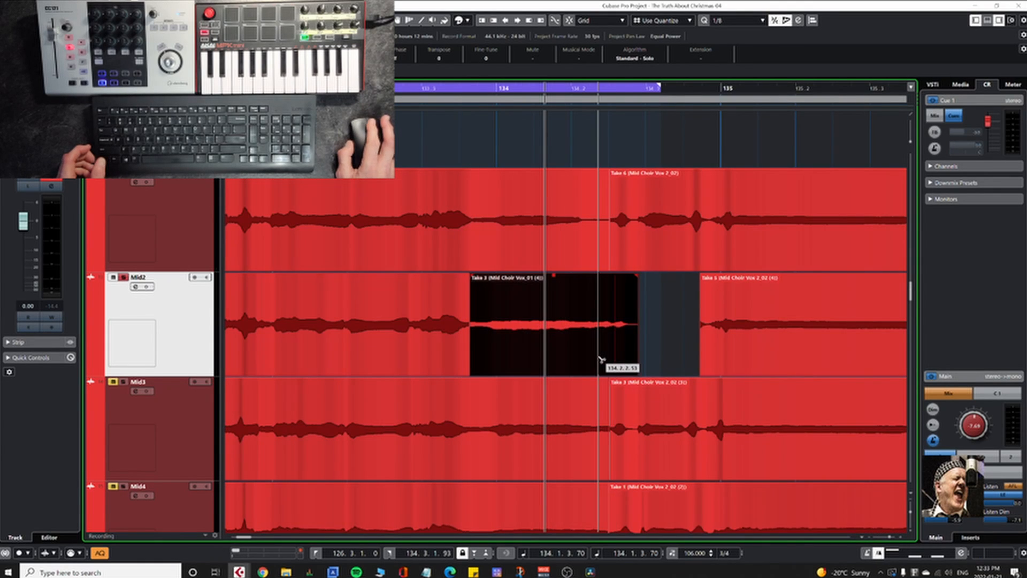
# Step: Open the separated Take 3 event on Mid2 in the Sample Editor
pyautogui.hscroll(3, 509, 358)
pyautogui.scroll(2, 508, 360)
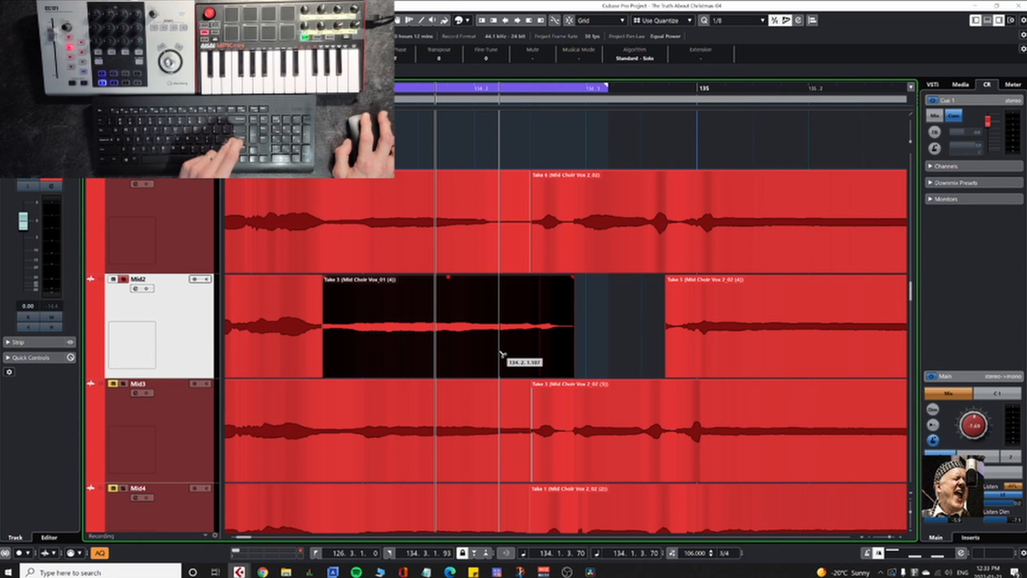
pyautogui.press('Return')
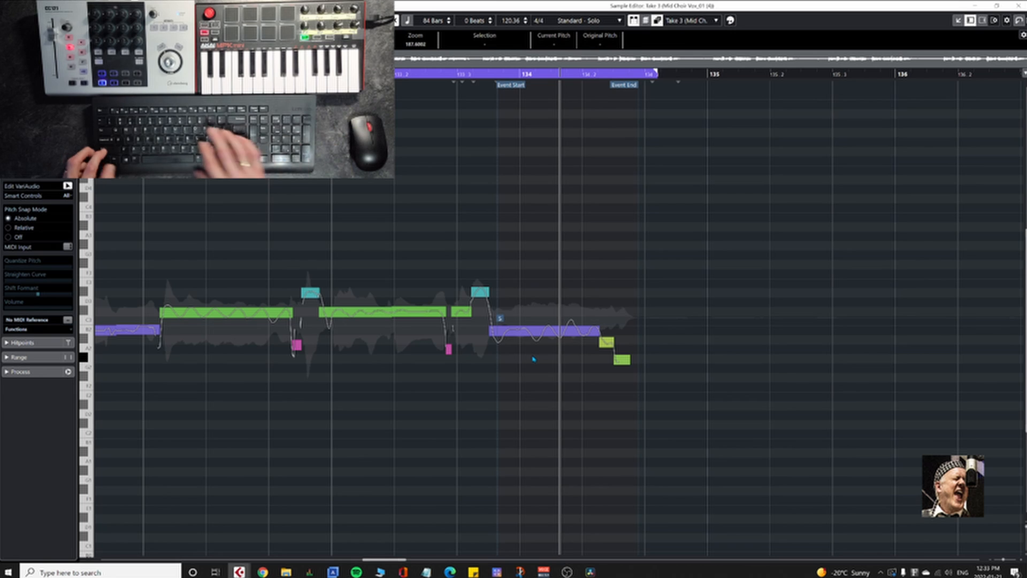
# Step: Straighten the pitch curve of the long B2 note in Take 3 to 80%, excluding the slide at the note's start
pyautogui.hotkey('shift', 'h')
pyautogui.hotkey('shift', 'h')
pyautogui.hotkey('shift', 'h')
pyautogui.hotkey('shift', 'h')
pyautogui.hotkey('shift', 'h')
pyautogui.hotkey('shift', 'h')
pyautogui.hotkey('shift', 'h')
pyautogui.hotkey('shift', 'h')
pyautogui.hotkey('shift', 'h')
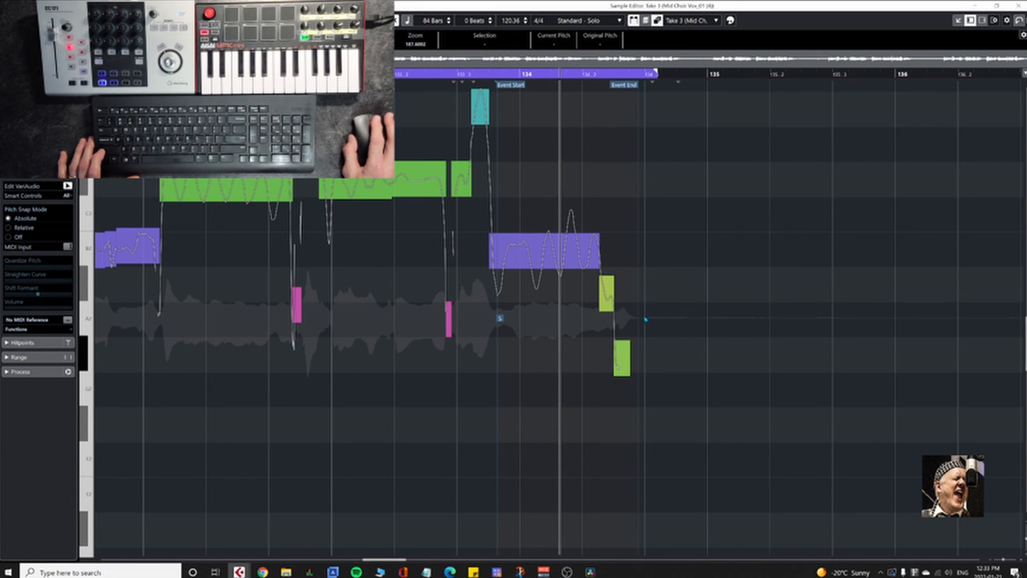
pyautogui.hscroll(-4, 711, 390)
pyautogui.hscroll(3, 705, 401)
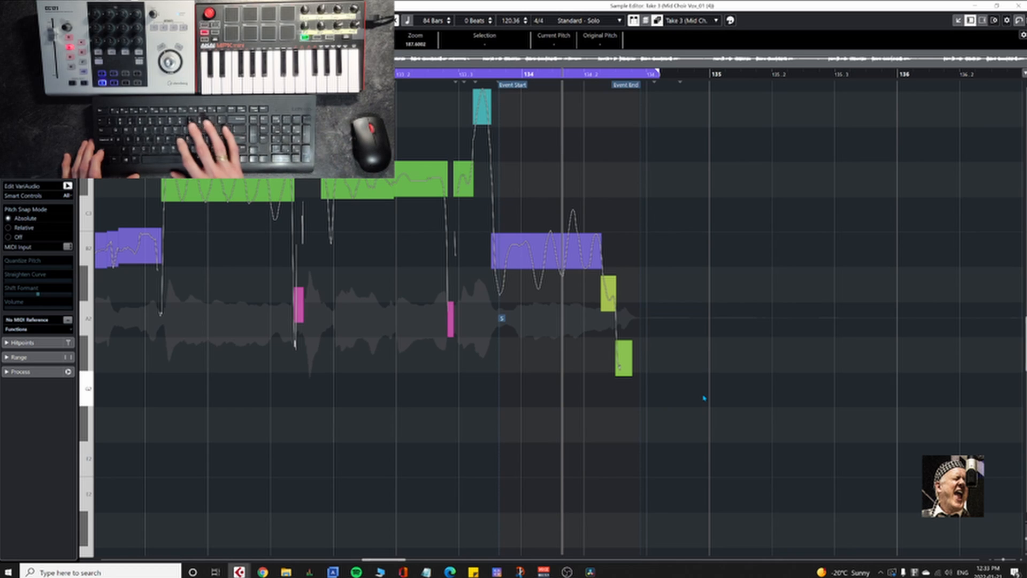
pyautogui.press('h')
pyautogui.press('h')
pyautogui.press('h')
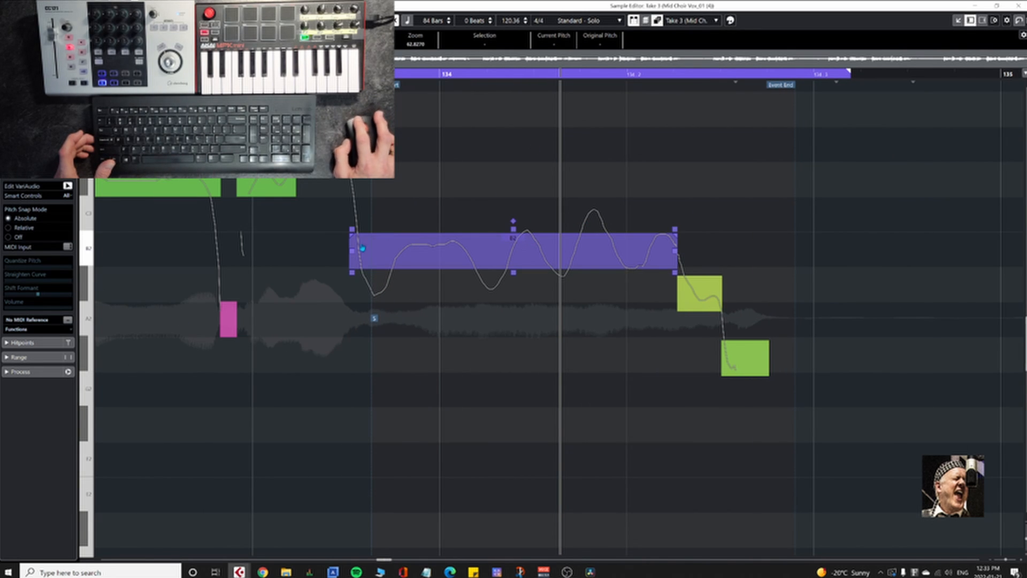
pyautogui.moveTo(513, 228); pyautogui.dragTo(515, 236)
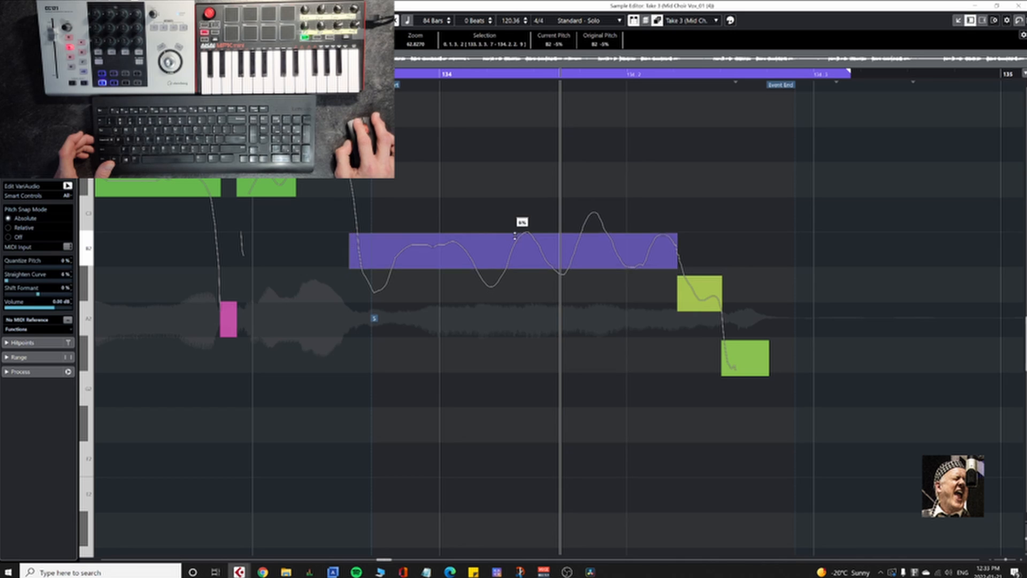
pyautogui.click(359, 251)
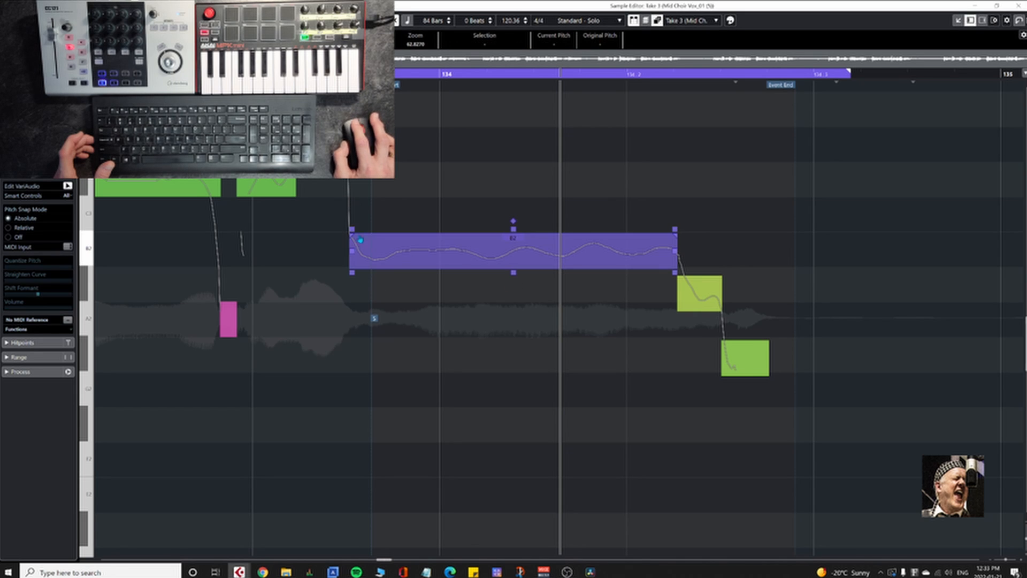
pyautogui.moveTo(352, 233); pyautogui.dragTo(362, 241)
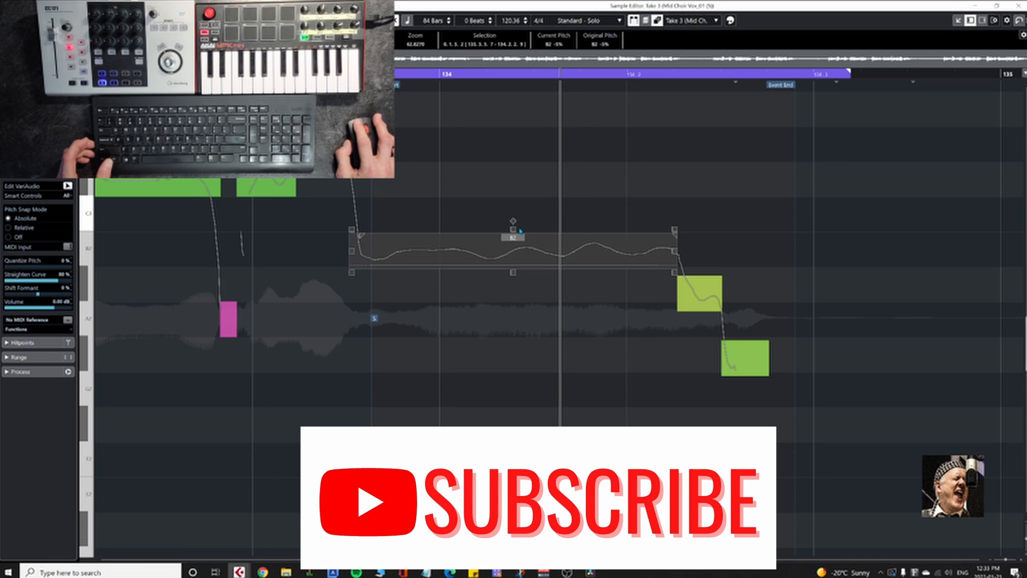
pyautogui.moveTo(513, 229); pyautogui.dragTo(515, 239)
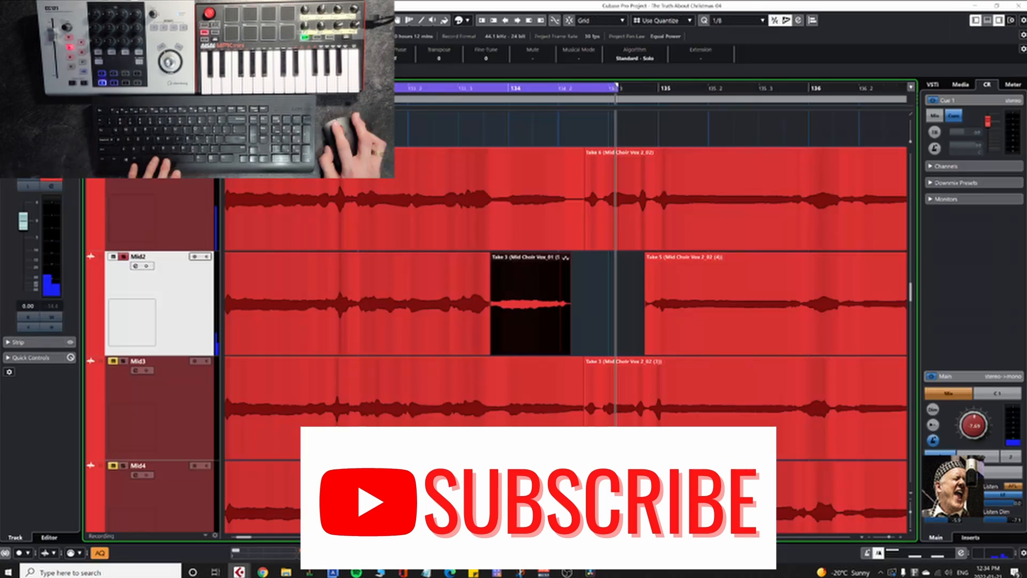
# Step: Audition the Mid2 phrase in the project from before bar 134 through the end of the shortened Take 3
pyautogui.click(448, 317)
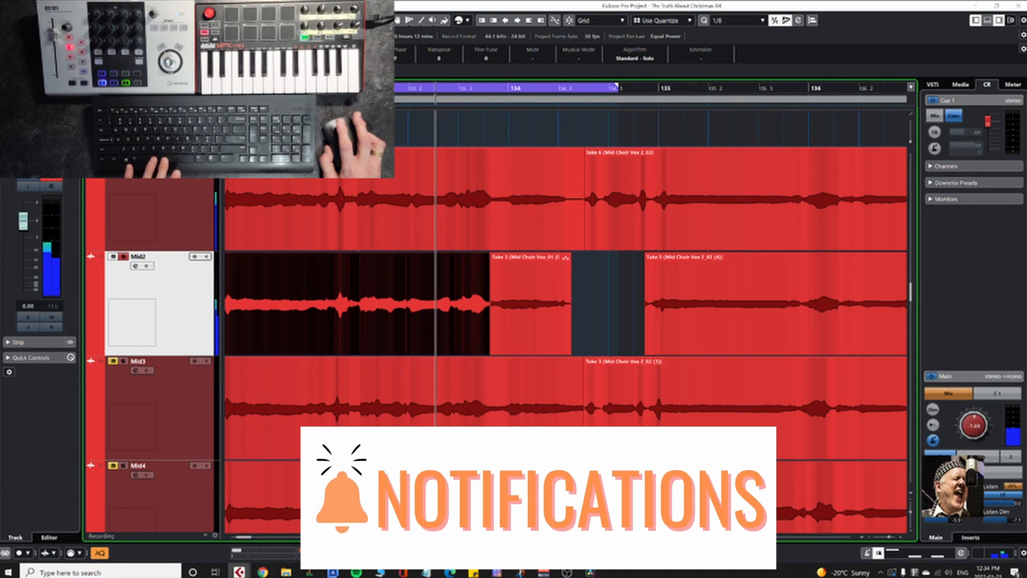
pyautogui.press('space')
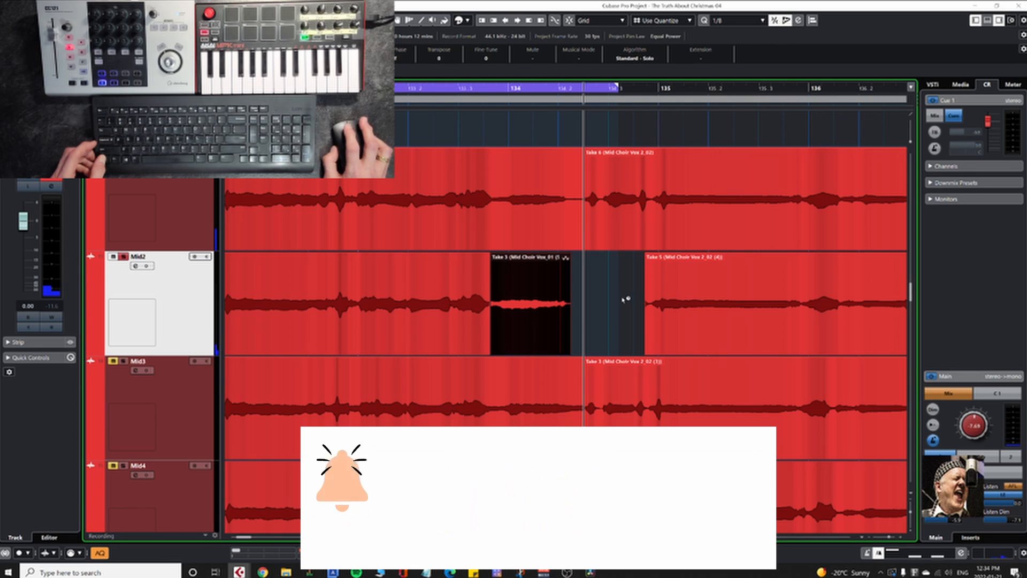
pyautogui.scroll(5, 495, 347)
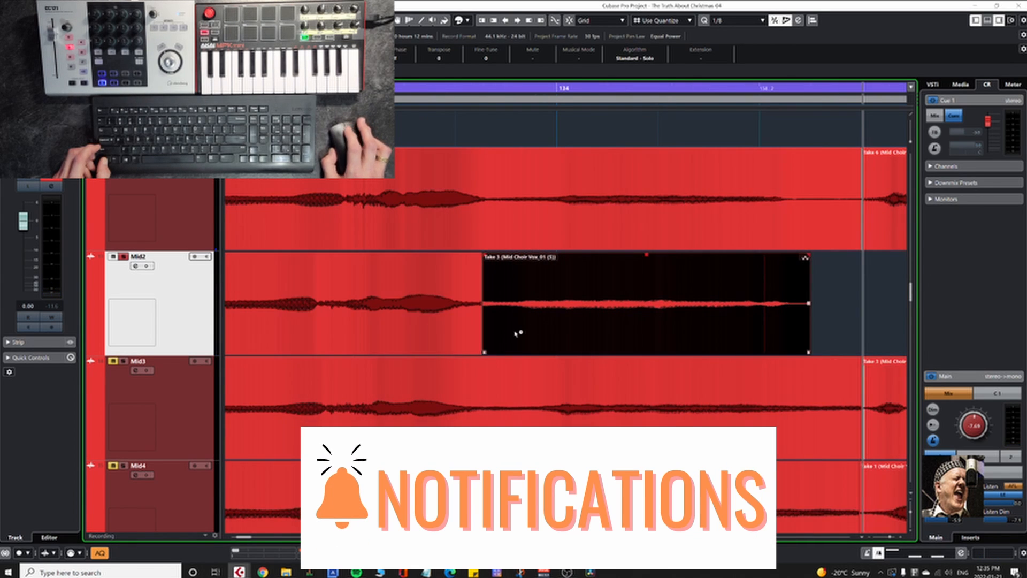
pyautogui.scroll(-3, 513, 337)
# Step: Set the selection tool to Normal Sizing and extend the start of Mid2's Take 5 back to 134.2.2.7, meeting Take 3
pyautogui.click(738, 345)
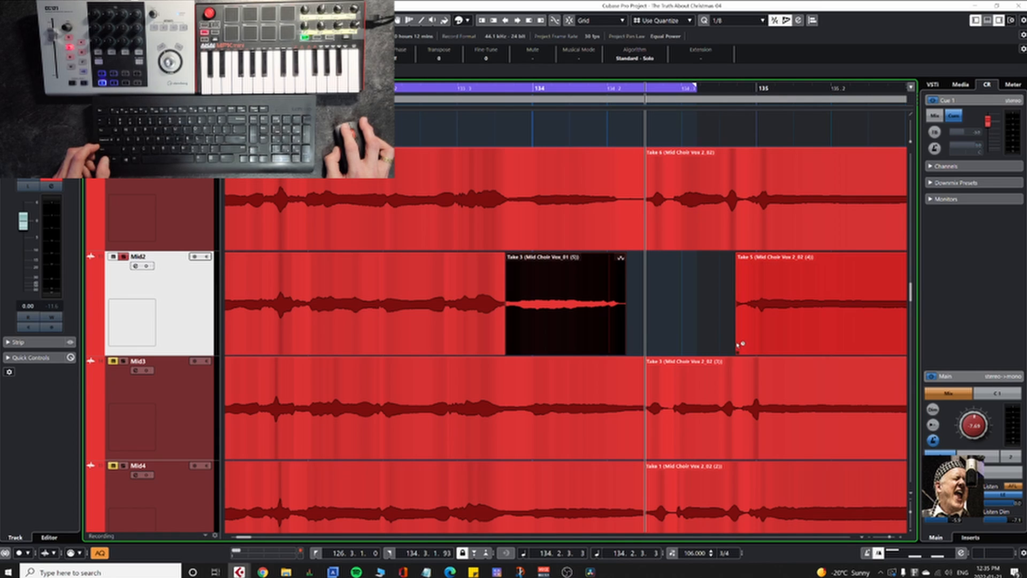
pyautogui.click(707, 305)
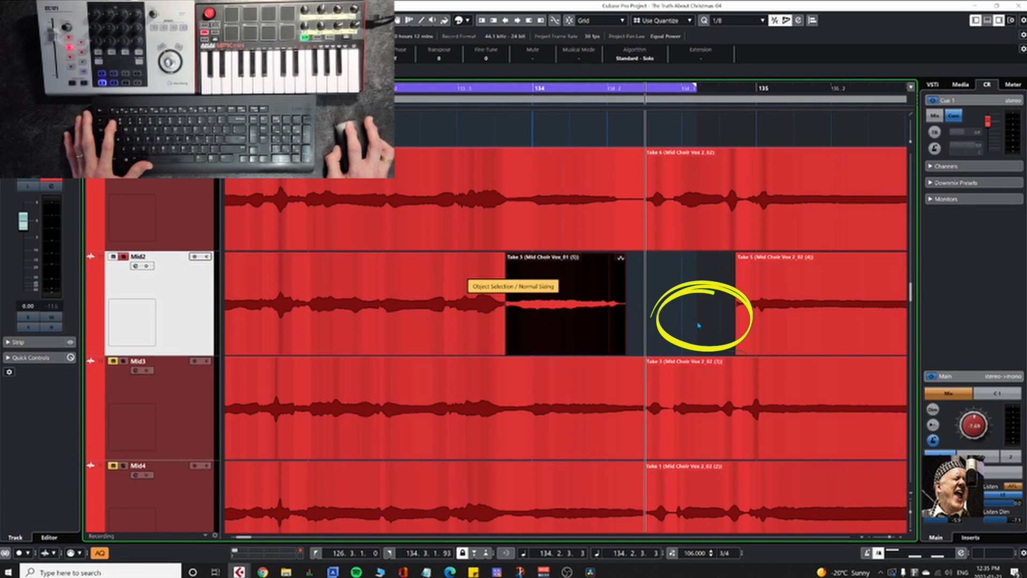
pyautogui.click(737, 351)
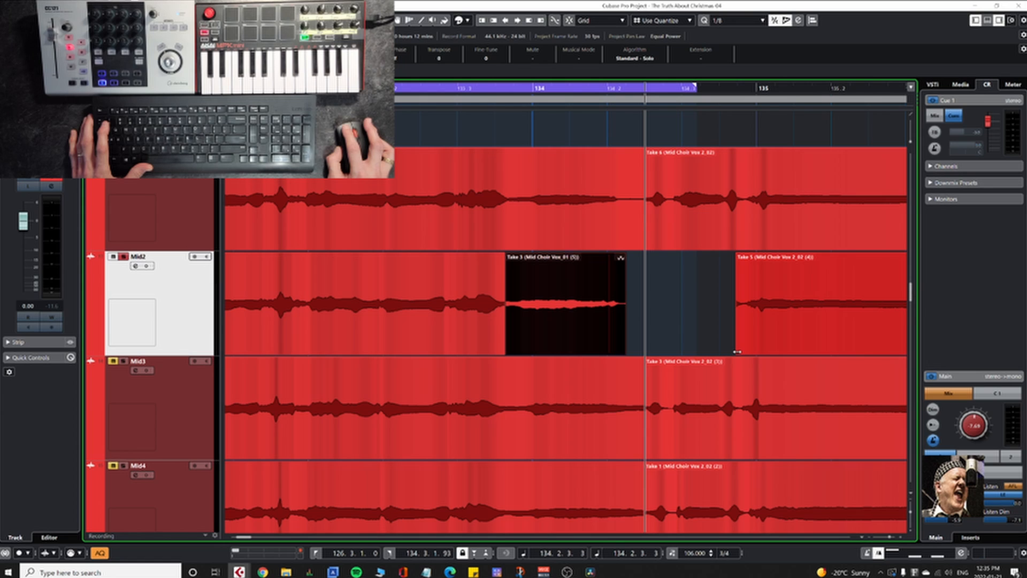
pyautogui.moveTo(736, 351); pyautogui.dragTo(630, 348)
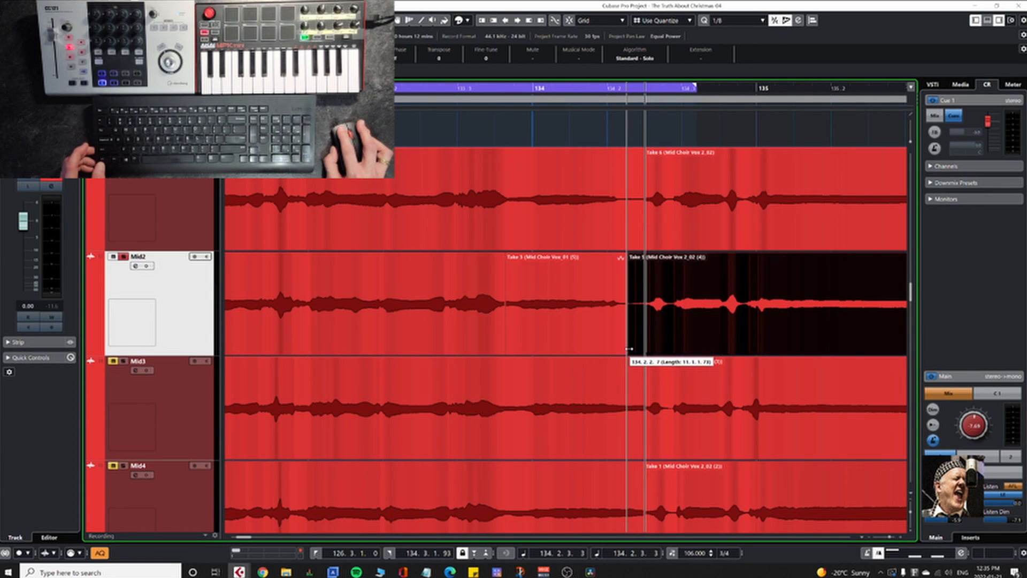
# Step: Extend the start of Mid2's Take 5 back so it overlaps the end of Take 3, and crossfade the overlap
pyautogui.scroll(5, 626, 351)
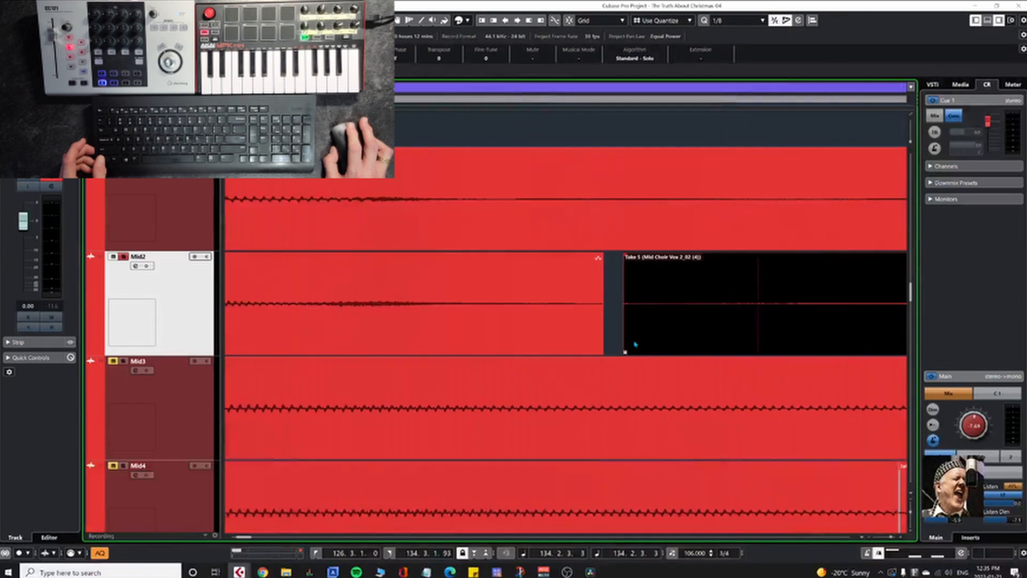
pyautogui.moveTo(624, 351); pyautogui.dragTo(600, 351)
pyautogui.press('x')
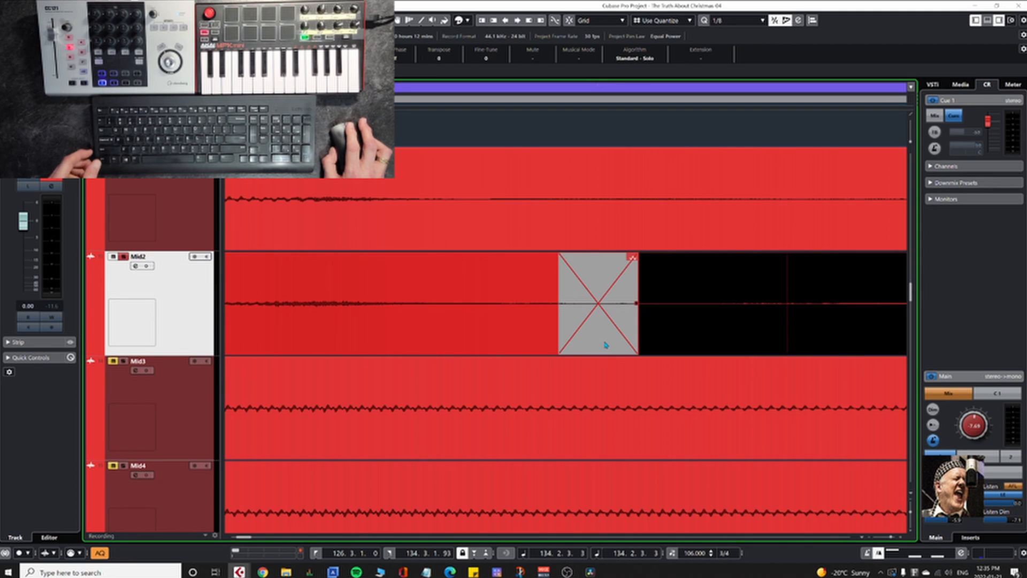
pyautogui.scroll(-10, 605, 345)
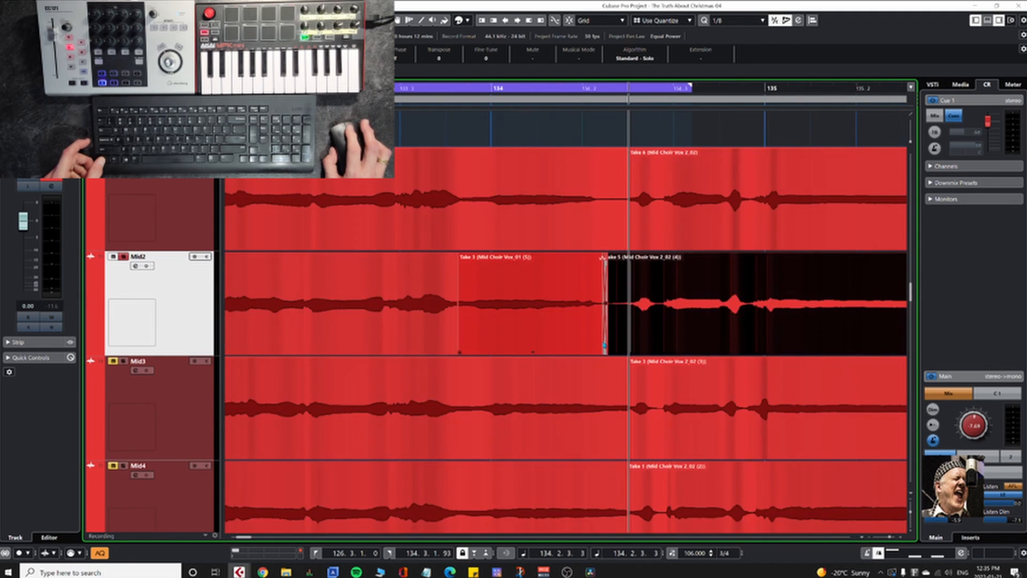
pyautogui.scroll(-4, 605, 345)
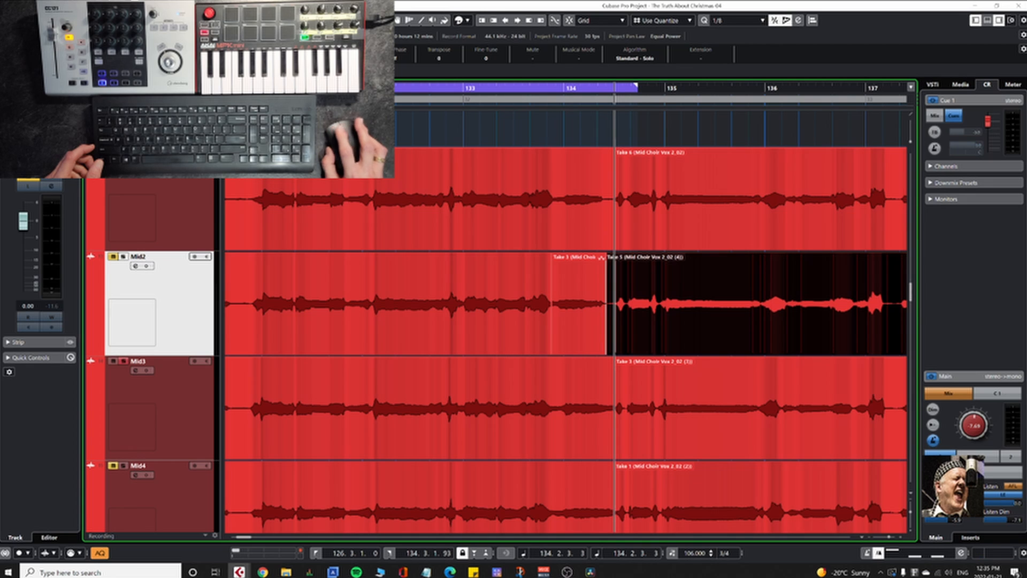
# Step: Using Normal Sizing, trim the start of Mid3's Take 3 to just past bar 135 and extend the preceding event's end past 134.3
pyautogui.click(477, 409)
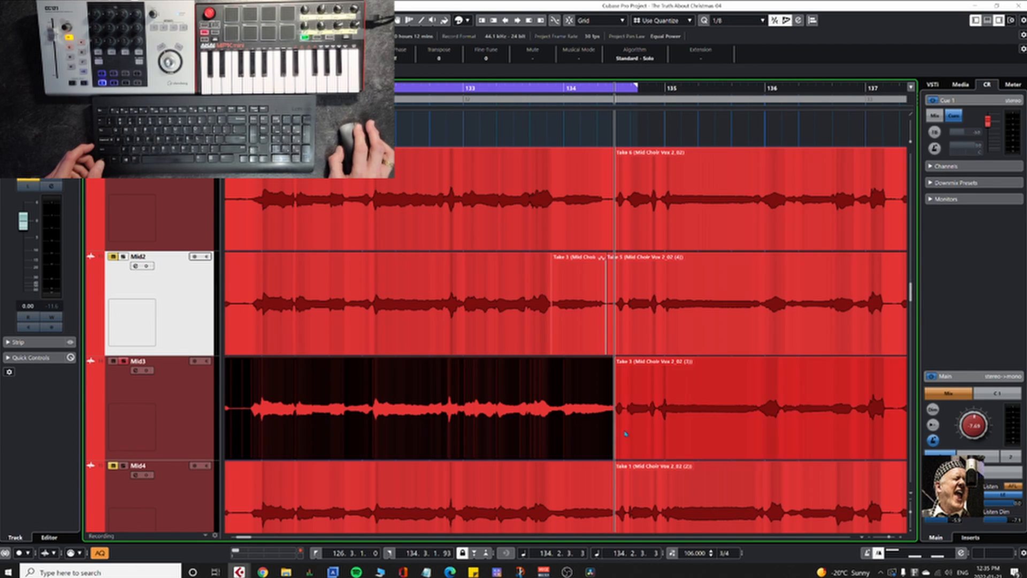
pyautogui.moveTo(637, 442); pyautogui.dragTo(522, 335)
pyautogui.hotkey('ctrl', 'z')
pyautogui.scroll(4, 469, 339)
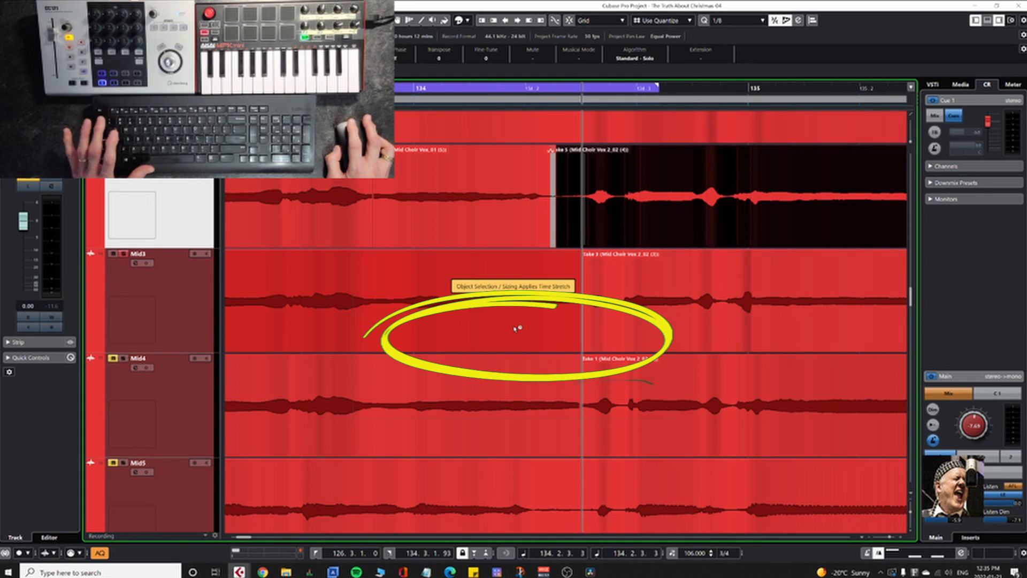
pyautogui.press('1')
pyautogui.click(597, 334)
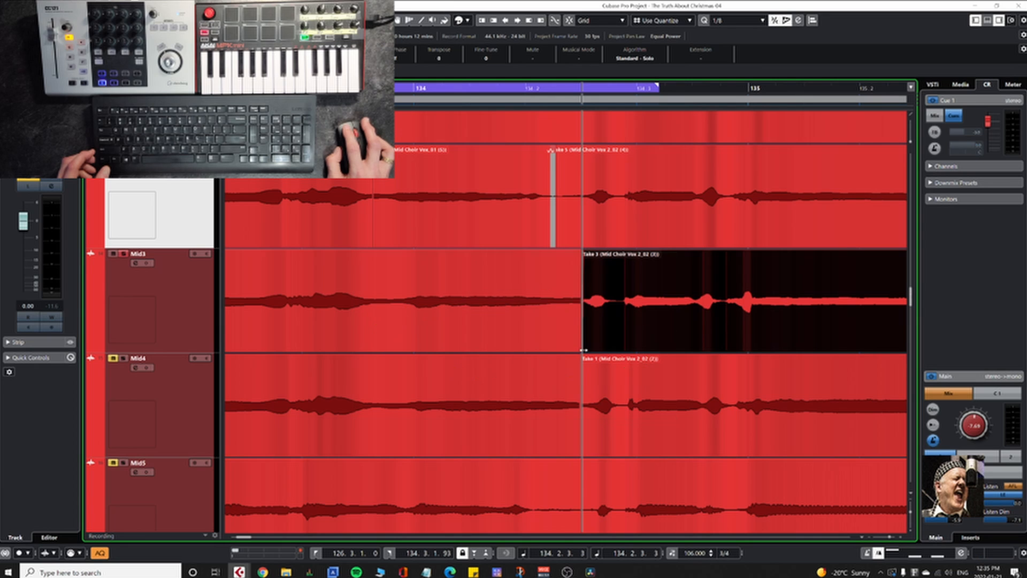
pyautogui.moveTo(587, 350); pyautogui.dragTo(792, 347)
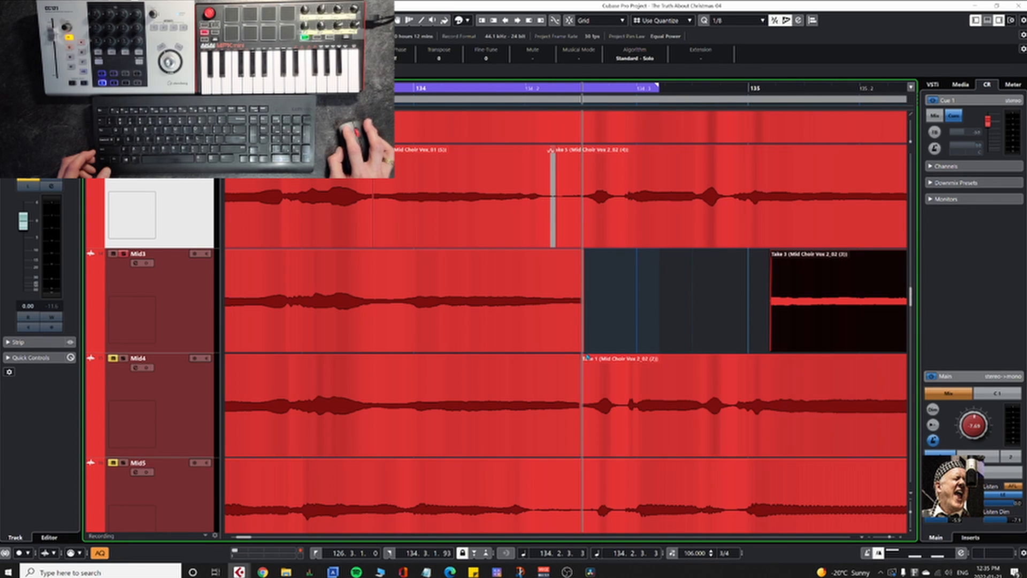
pyautogui.moveTo(582, 350); pyautogui.dragTo(678, 352)
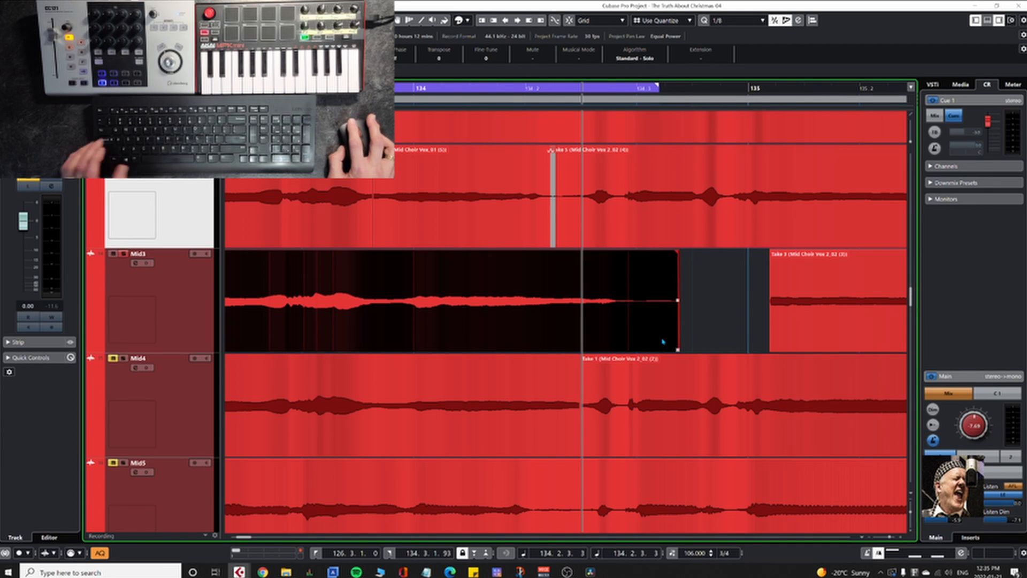
# Step: Audition the end of the extended Mid3 event, split it at 134.2.4.12 and delete the leftover tail
pyautogui.press('7')
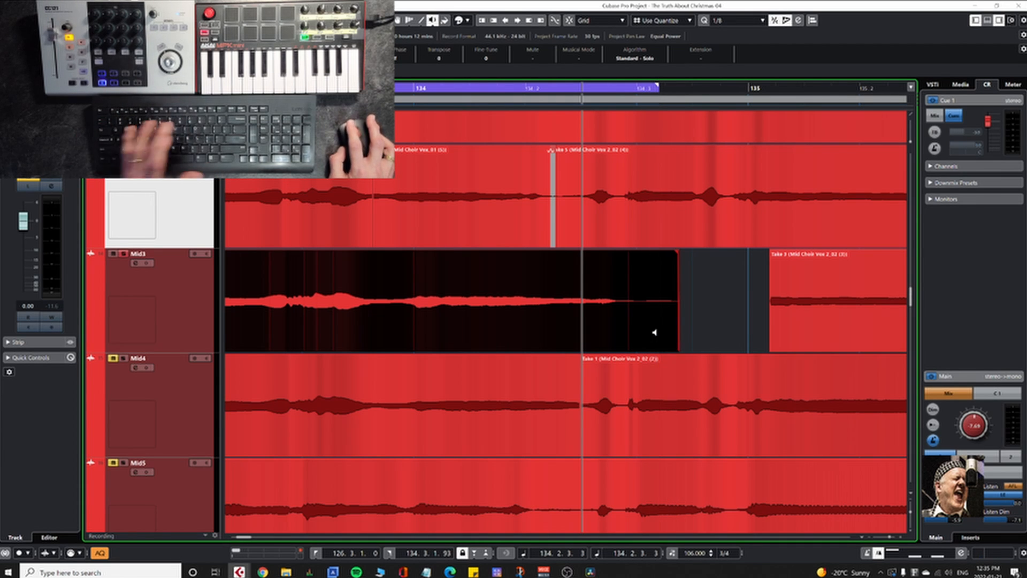
pyautogui.click(589, 302)
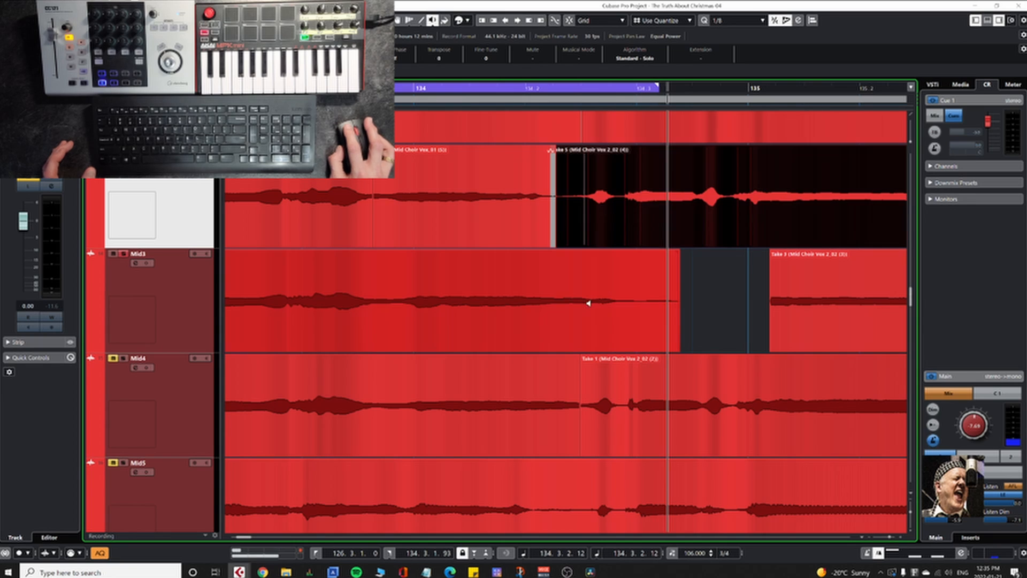
pyautogui.click(618, 302)
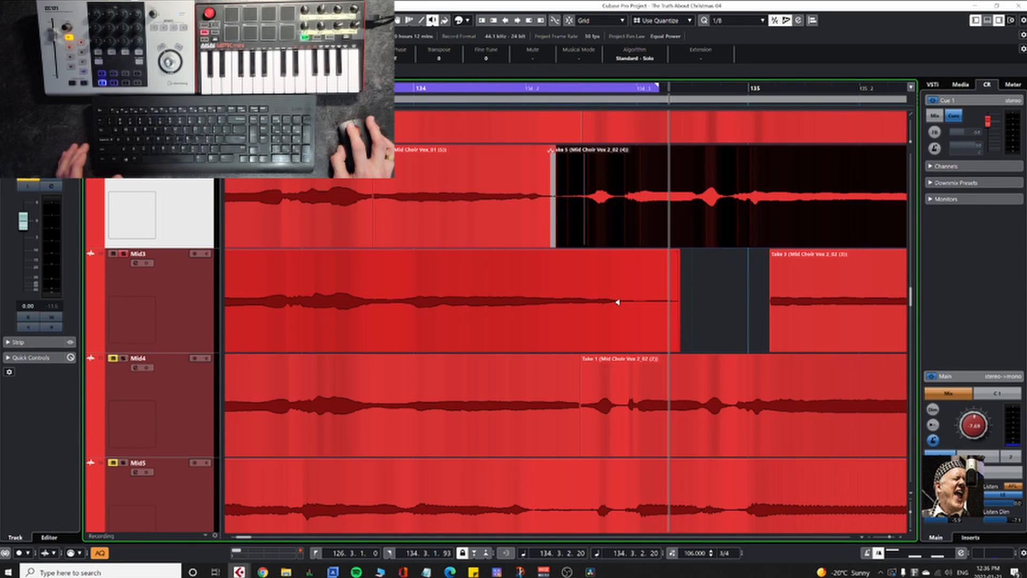
pyautogui.press('3')
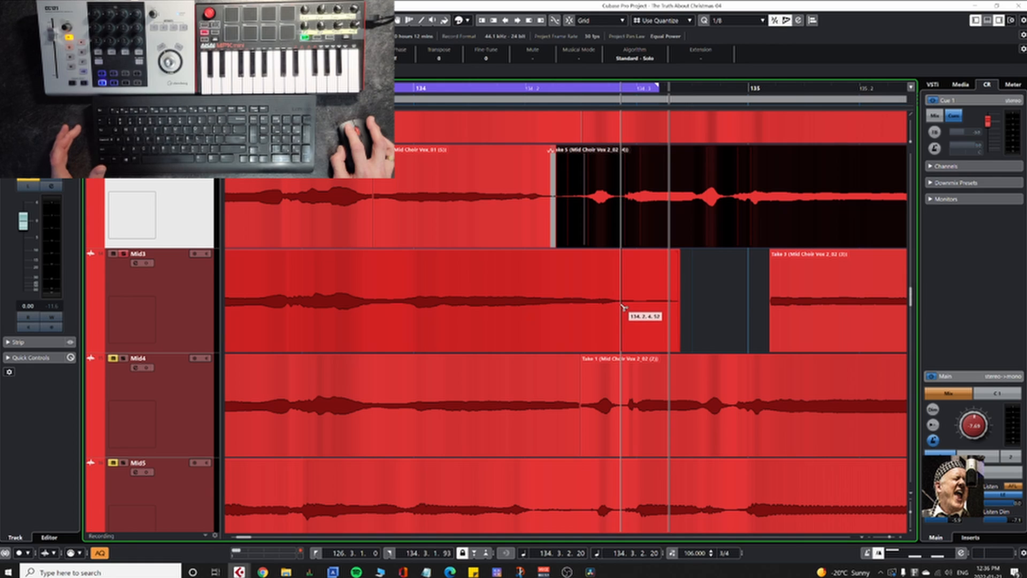
pyautogui.click(621, 305)
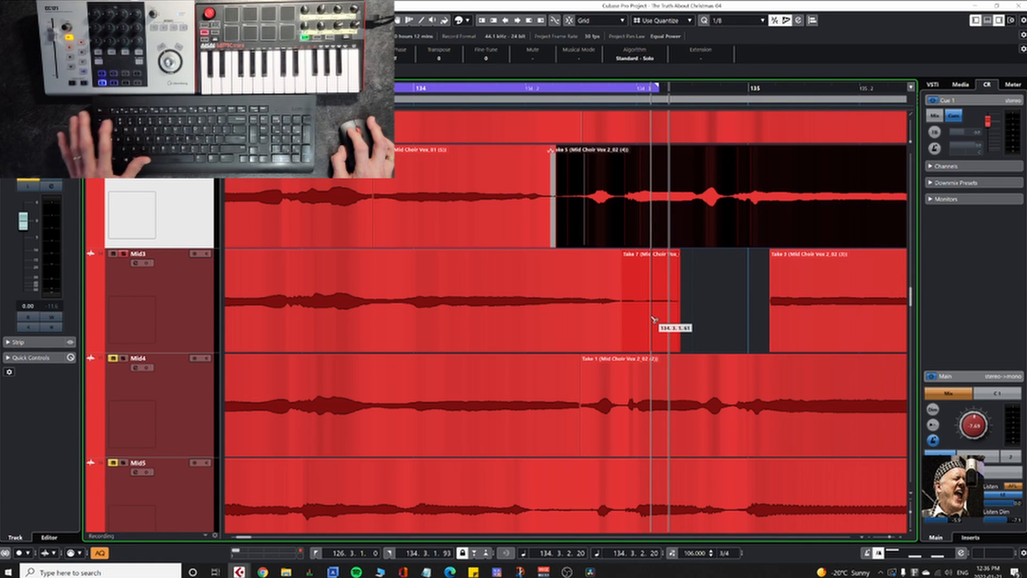
pyautogui.click(653, 320)
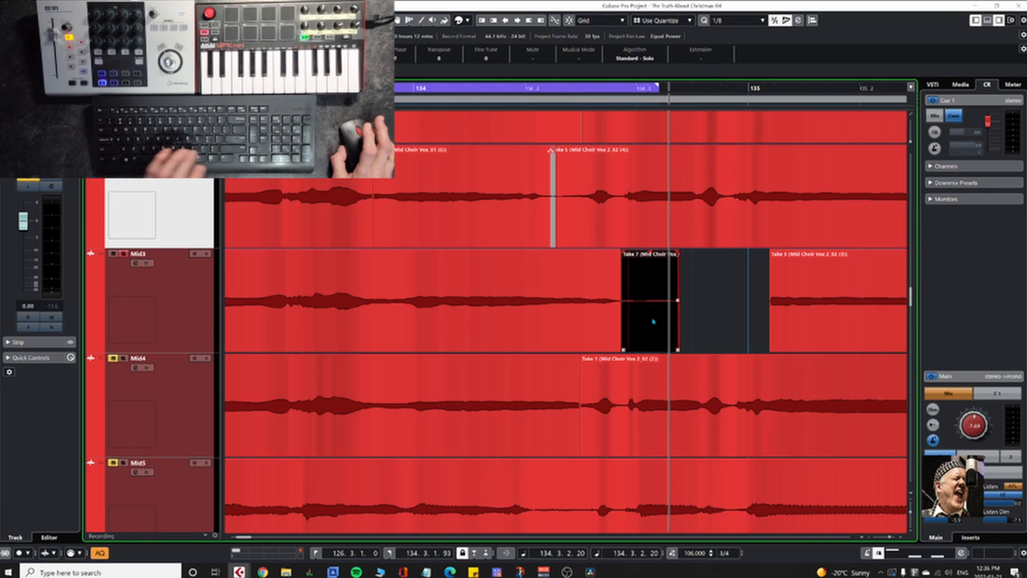
pyautogui.press('Delete')
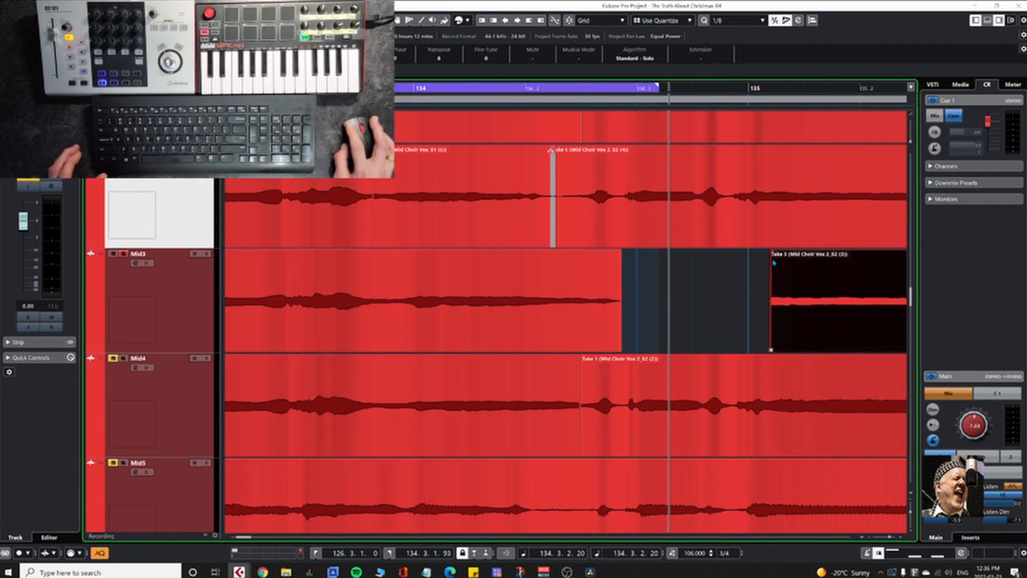
# Step: Remove the short fade-in at the start of Mid3's trimmed Take 3 just past bar 135
pyautogui.keyDown('ctrl'); pyautogui.scroll(6, 774, 264); pyautogui.keyUp('ctrl')
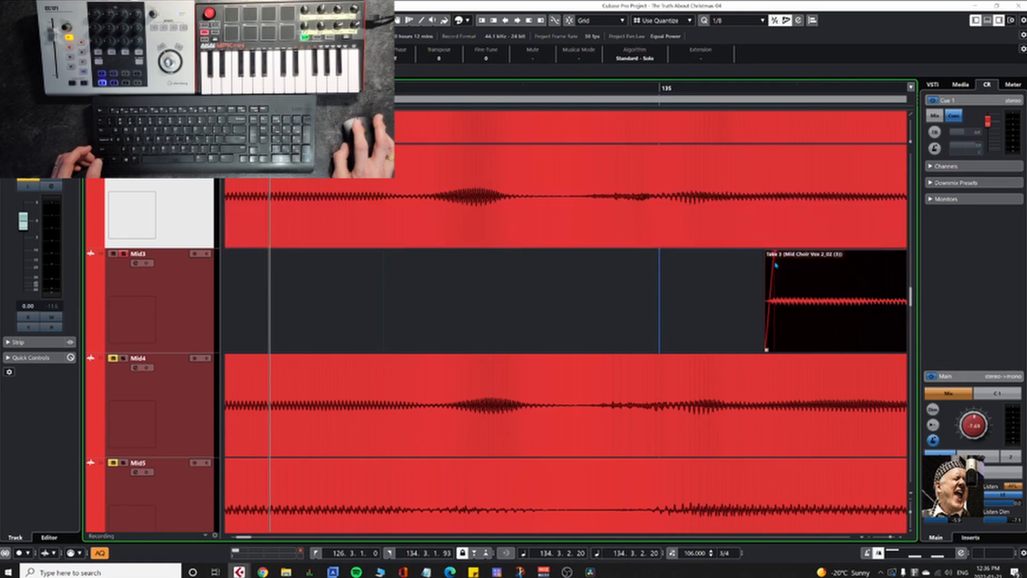
pyautogui.moveTo(773, 253); pyautogui.dragTo(716, 251)
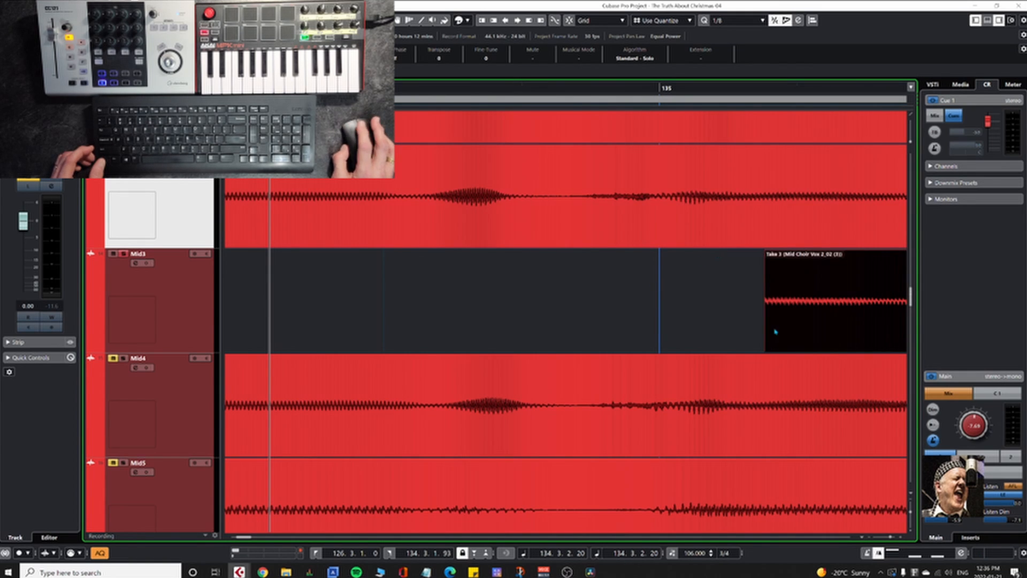
pyautogui.keyDown('ctrl'); pyautogui.scroll(-6, 774, 332); pyautogui.keyUp('ctrl')
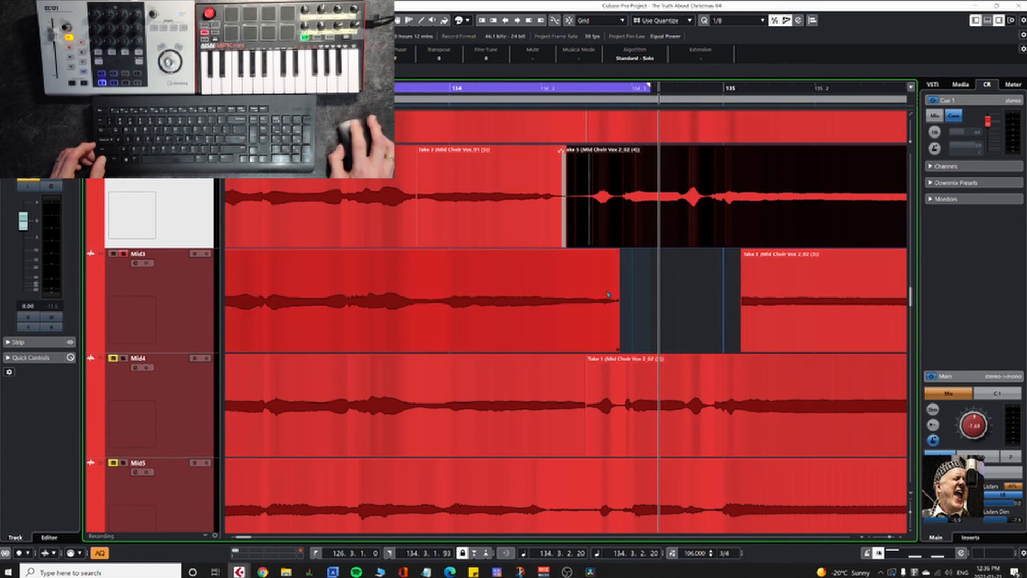
# Step: Audition the last note of Mid3's phrase and split the event at 133.3.4.119, just before bar 134
pyautogui.click(461, 327)
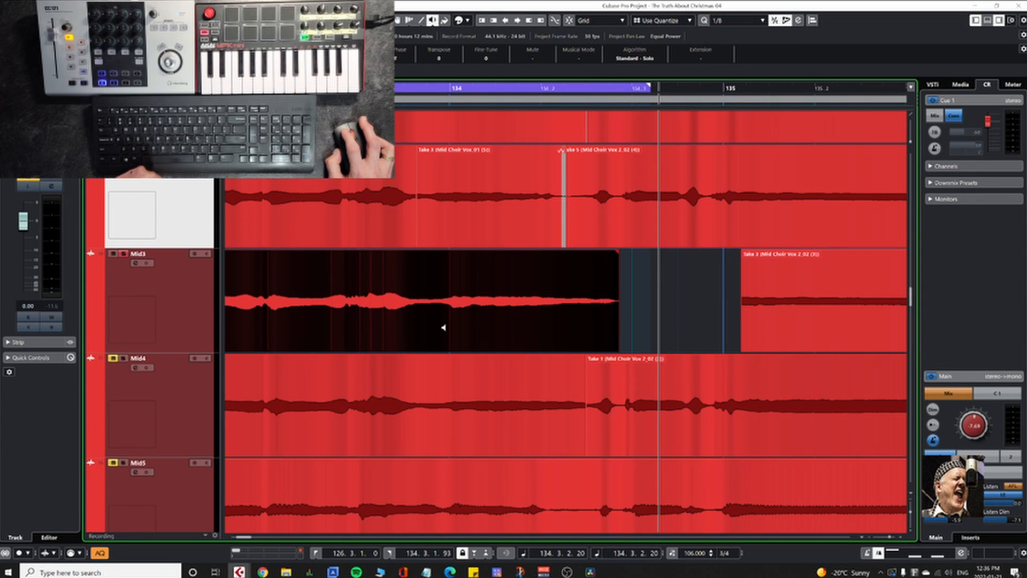
pyautogui.press('3')
pyautogui.press('space')
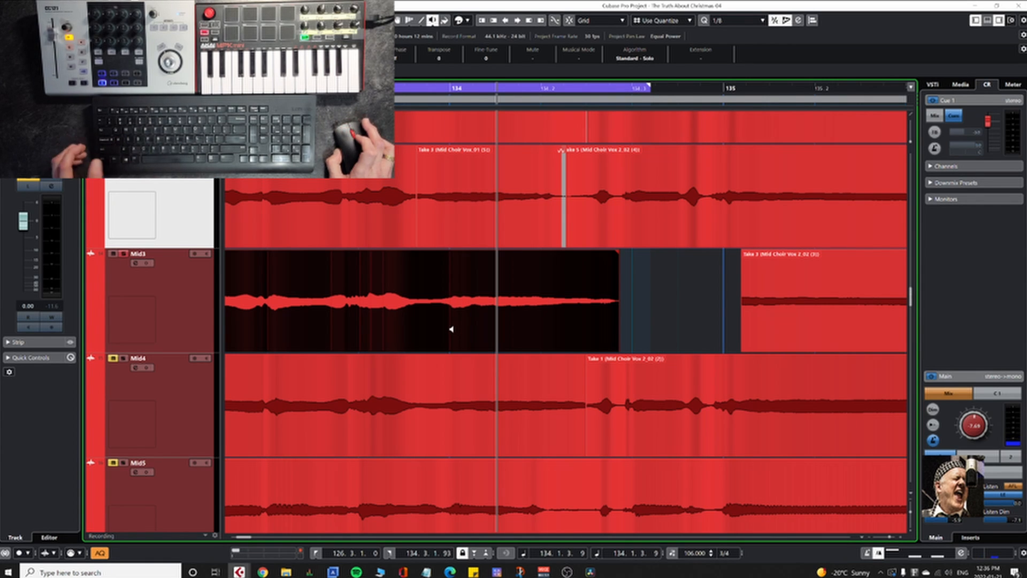
pyautogui.press('3')
pyautogui.scroll(5, 451, 332)
pyautogui.scroll(3, 452, 333)
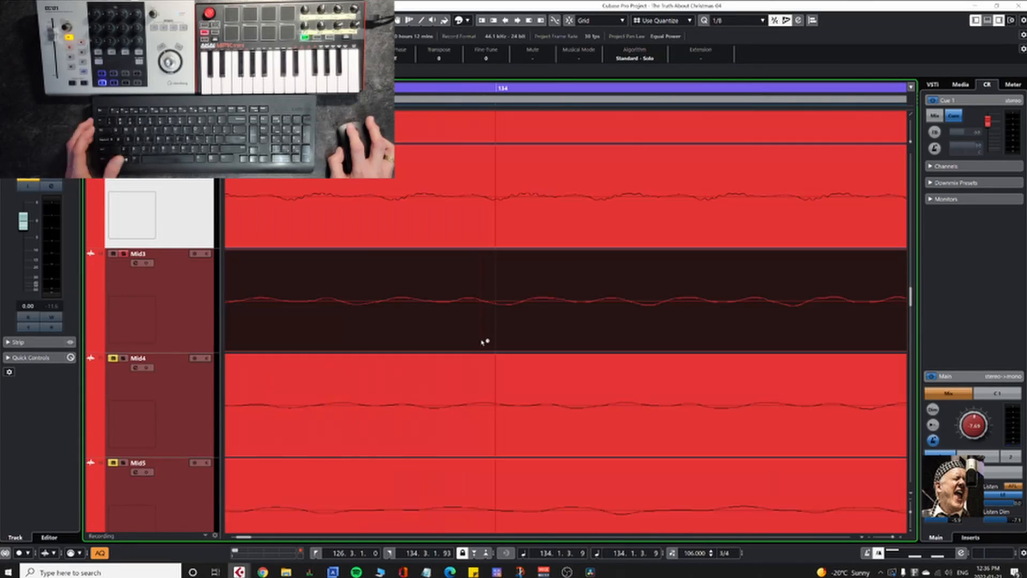
pyautogui.click(484, 344)
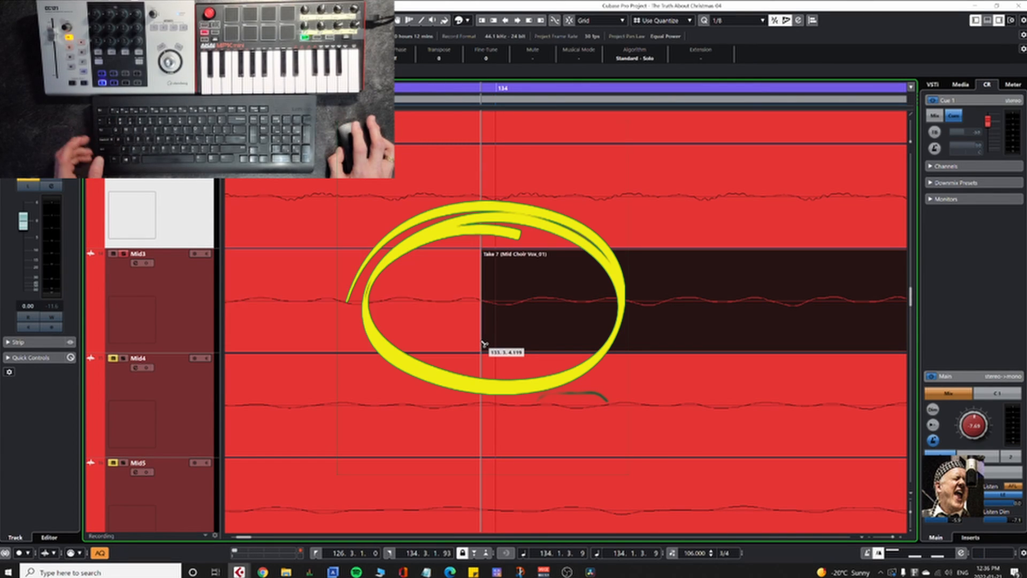
# Step: Open the separated Take 7 event on Mid3 in the Sample Editor
pyautogui.scroll(-3, 453, 337)
pyautogui.scroll(-4, 454, 335)
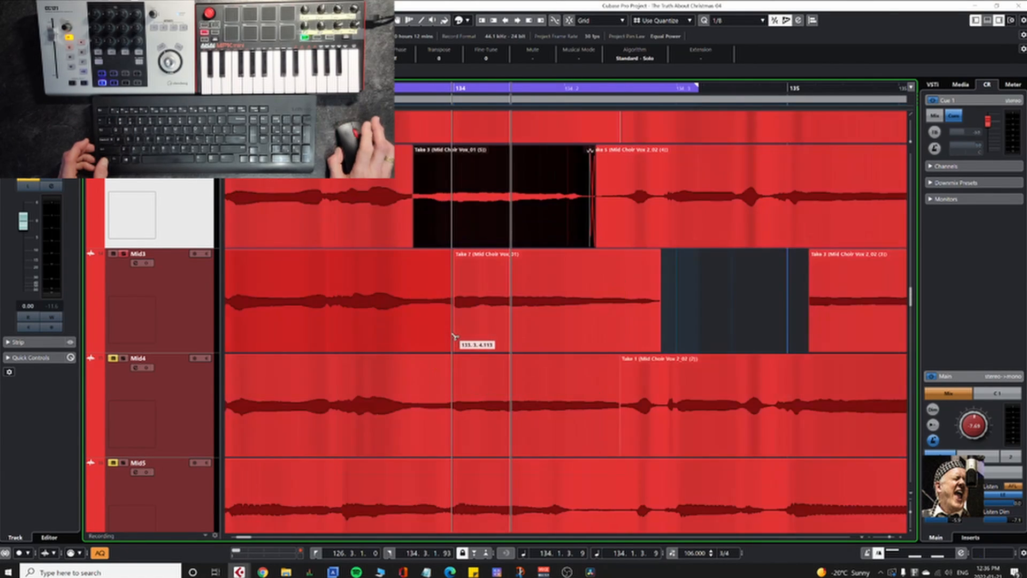
pyautogui.scroll(-2, 554, 343)
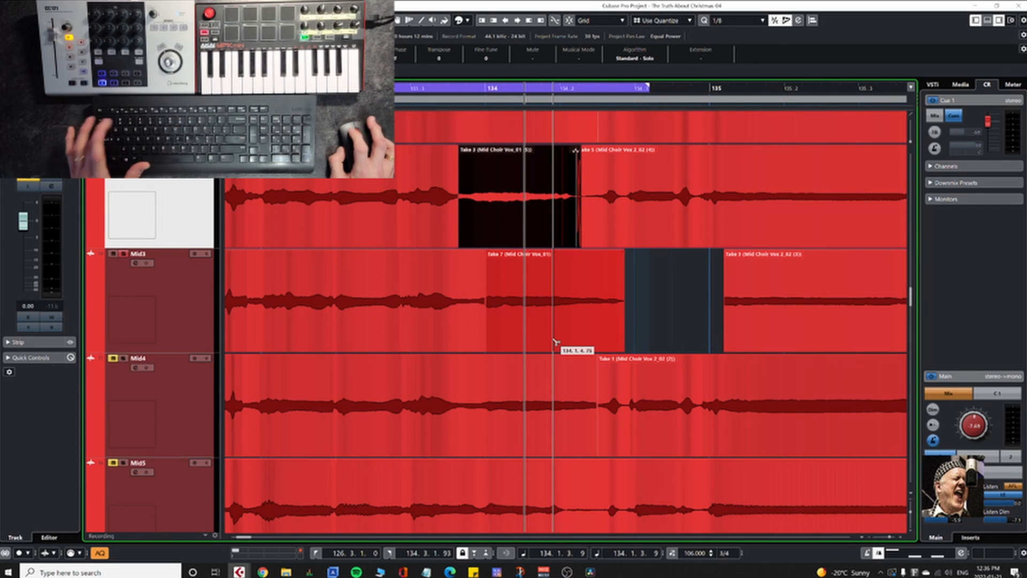
pyautogui.click(554, 339)
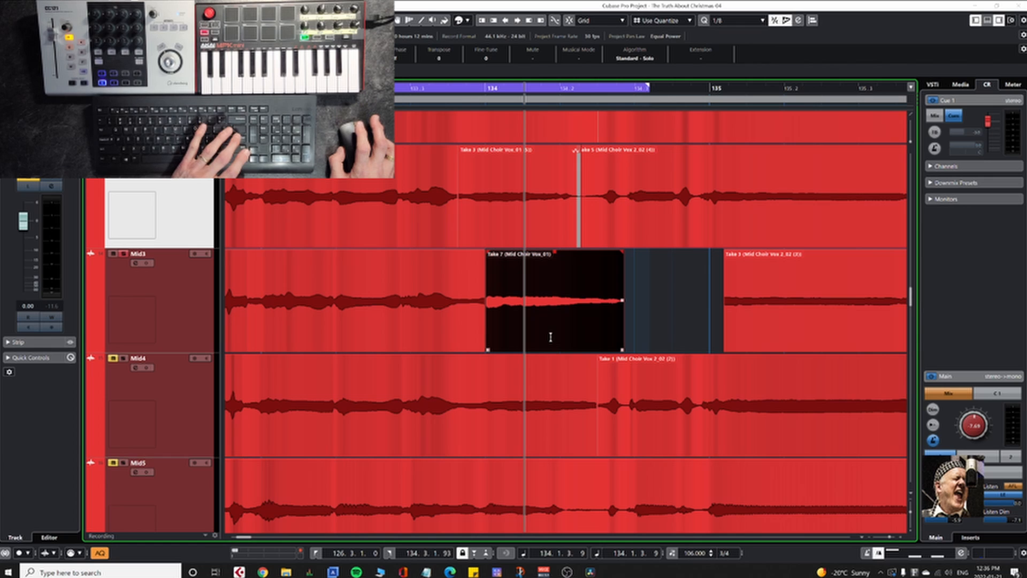
pyautogui.hotkey('ctrl', 'e')
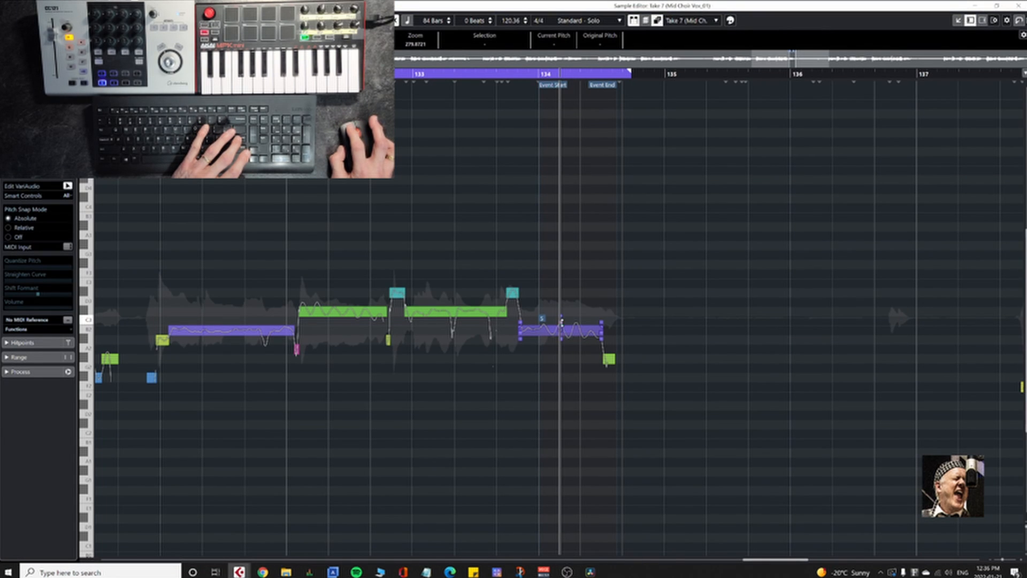
# Step: Straighten the pitch curve of the long B2 note in Take 7 to 67%, excluding the slide at the note's start
pyautogui.moveTo(561, 320); pyautogui.dragTo(561, 331)
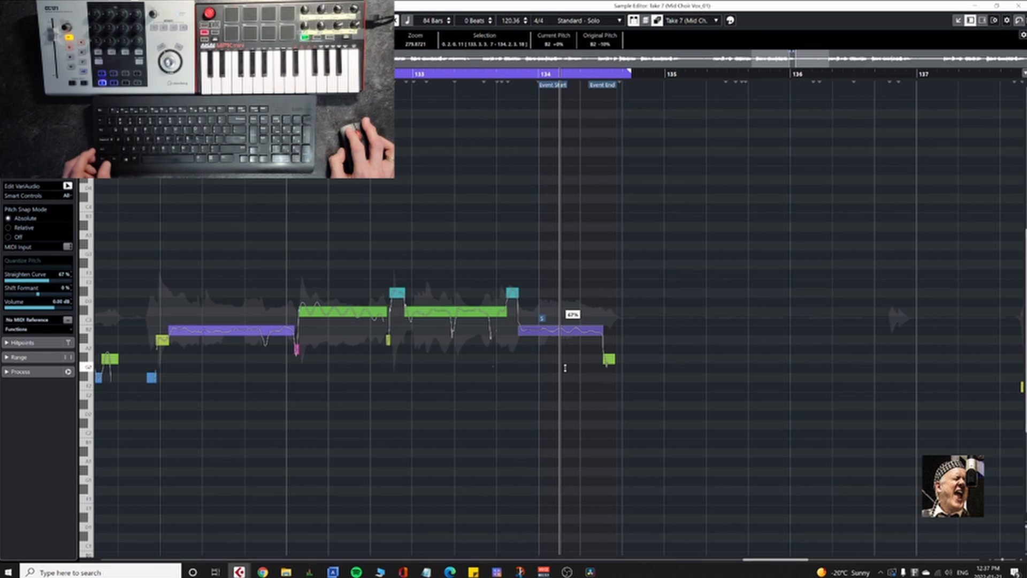
pyautogui.click(526, 353)
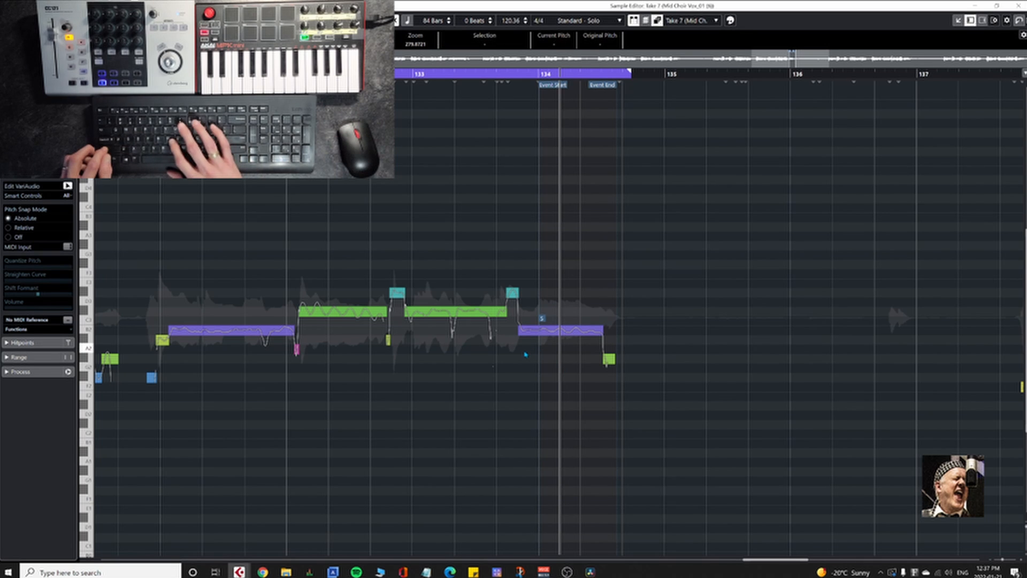
pyautogui.hotkey('shift', 'h')
pyautogui.hotkey('shift', 'h')
pyautogui.hotkey('shift', 'h')
pyautogui.hotkey('shift', 'h')
pyautogui.hotkey('shift', 'h')
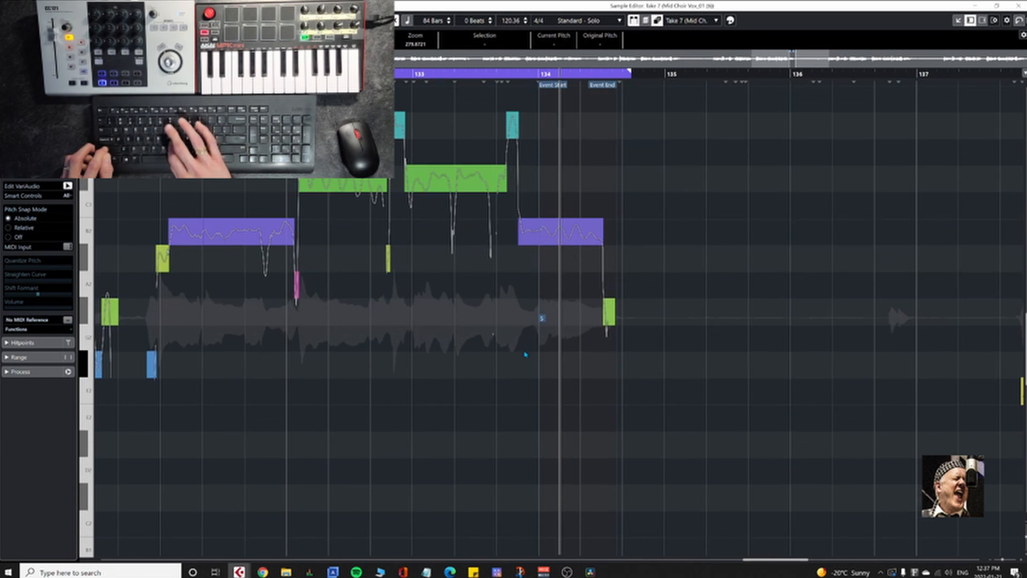
pyautogui.scroll(4, 715, 300)
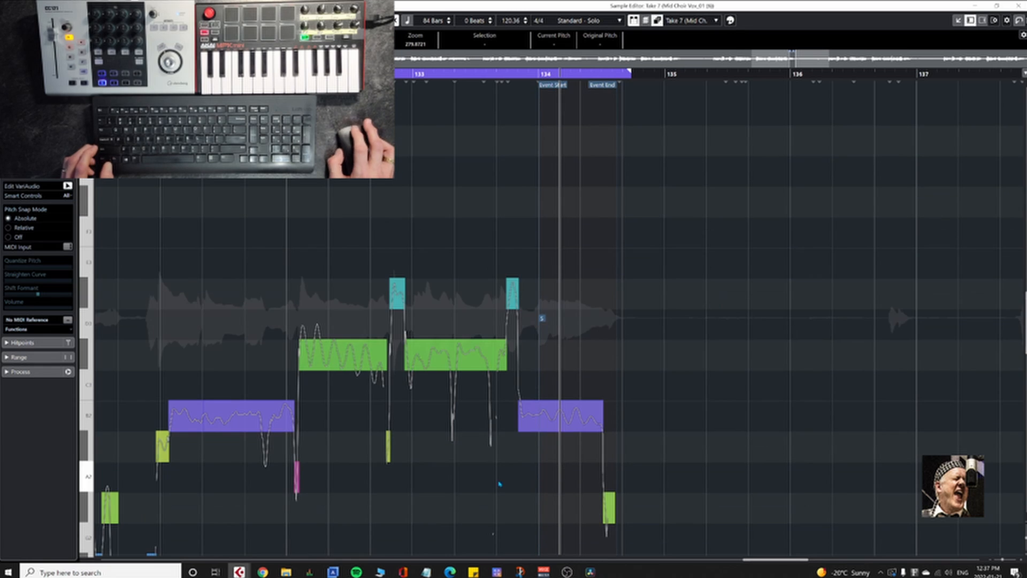
pyautogui.scroll(4, 543, 451)
pyautogui.scroll(1, 544, 450)
pyautogui.click(451, 411)
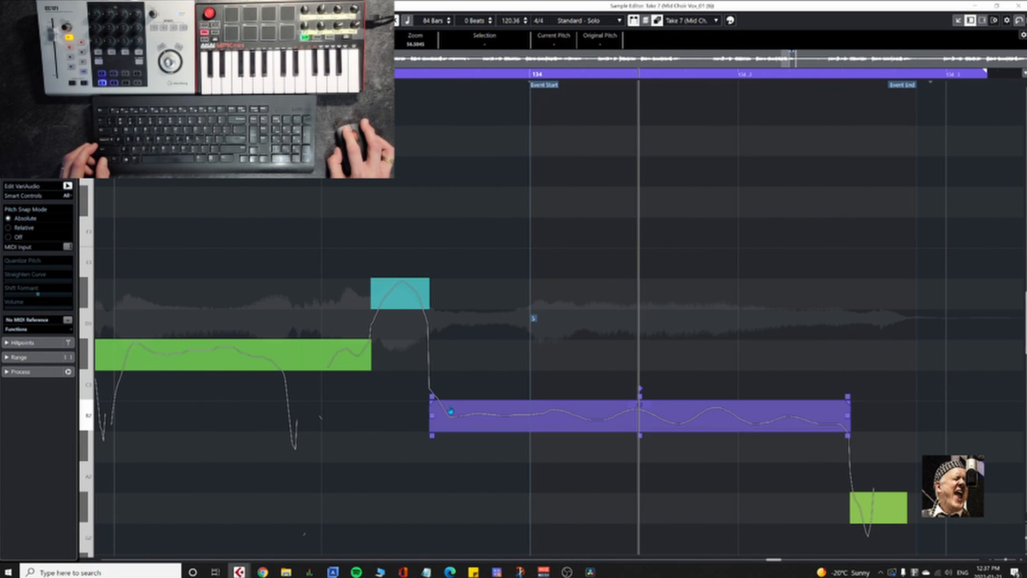
pyautogui.moveTo(432, 403); pyautogui.dragTo(458, 410)
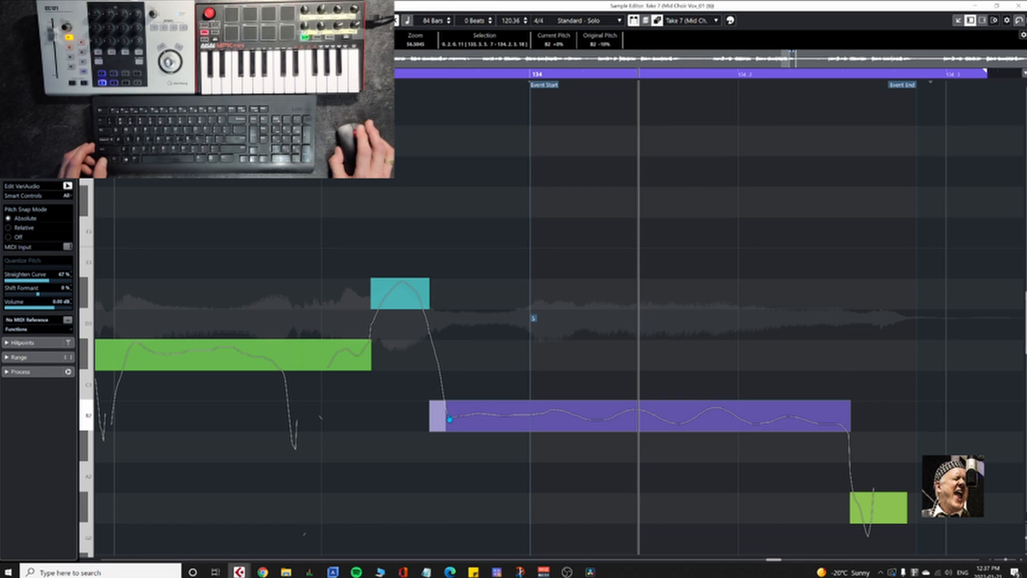
# Step: Straighten the pitch curve of the long B2 note in Take 7 further to 87% and close the Sample Editor
pyautogui.scroll(-8, 450, 419)
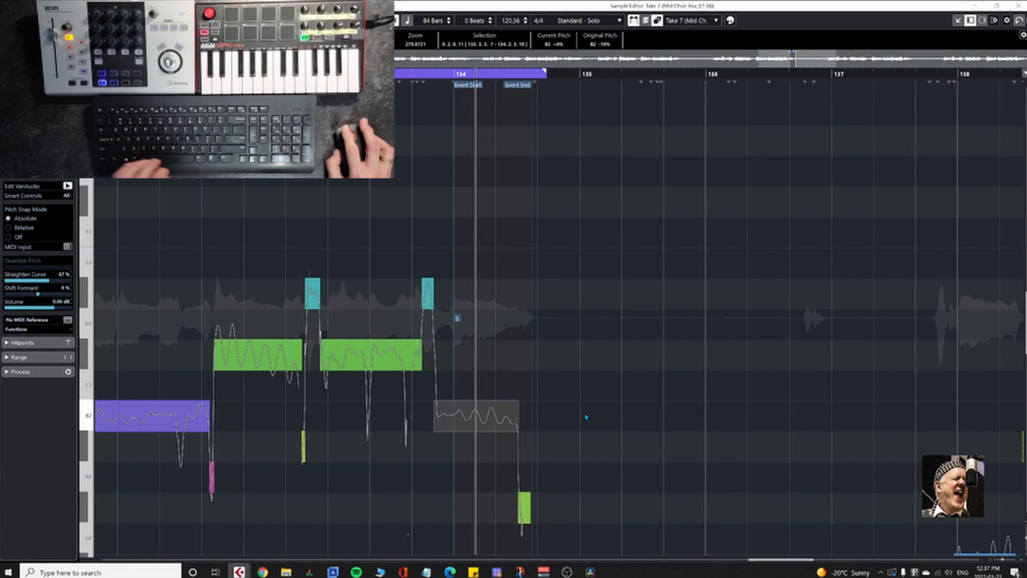
pyautogui.click(487, 402)
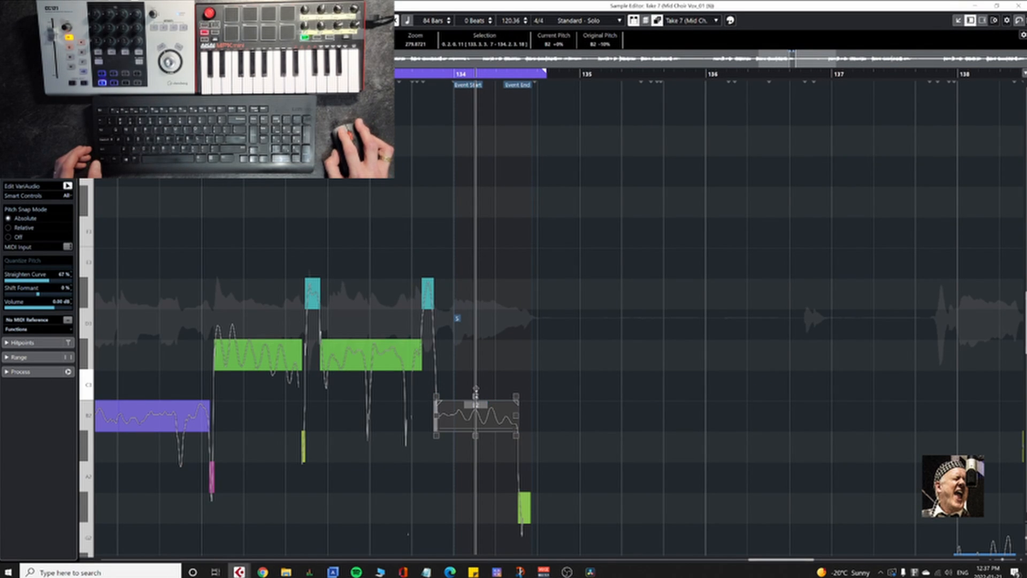
pyautogui.moveTo(475, 394); pyautogui.dragTo(475, 388)
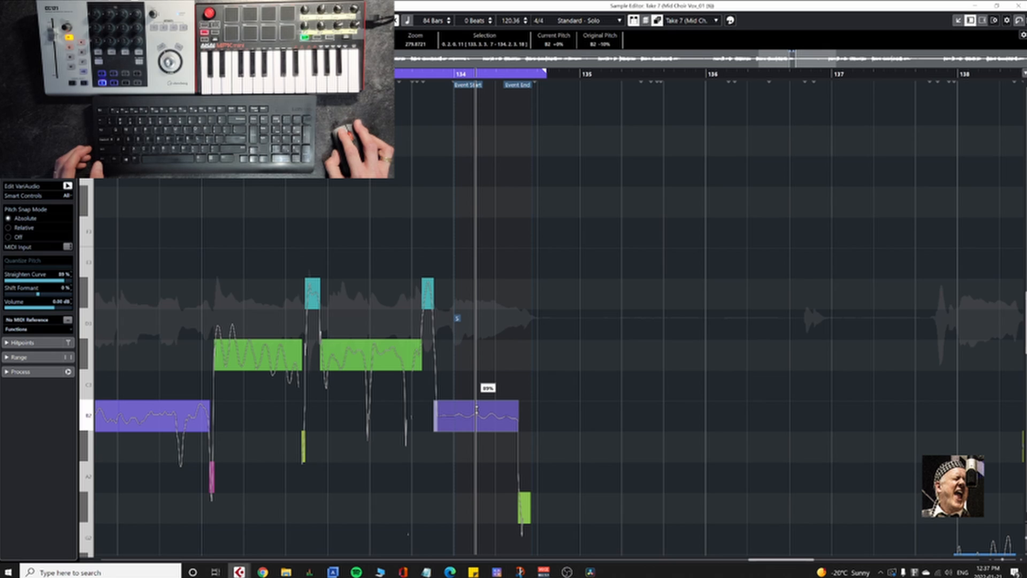
pyautogui.moveTo(476, 407); pyautogui.dragTo(475, 408)
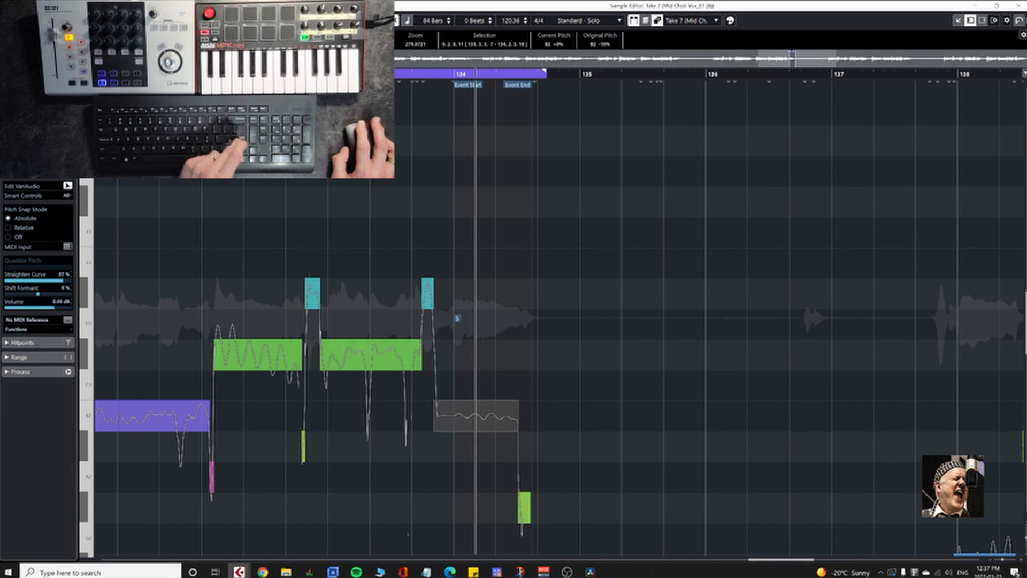
pyautogui.press('Return')
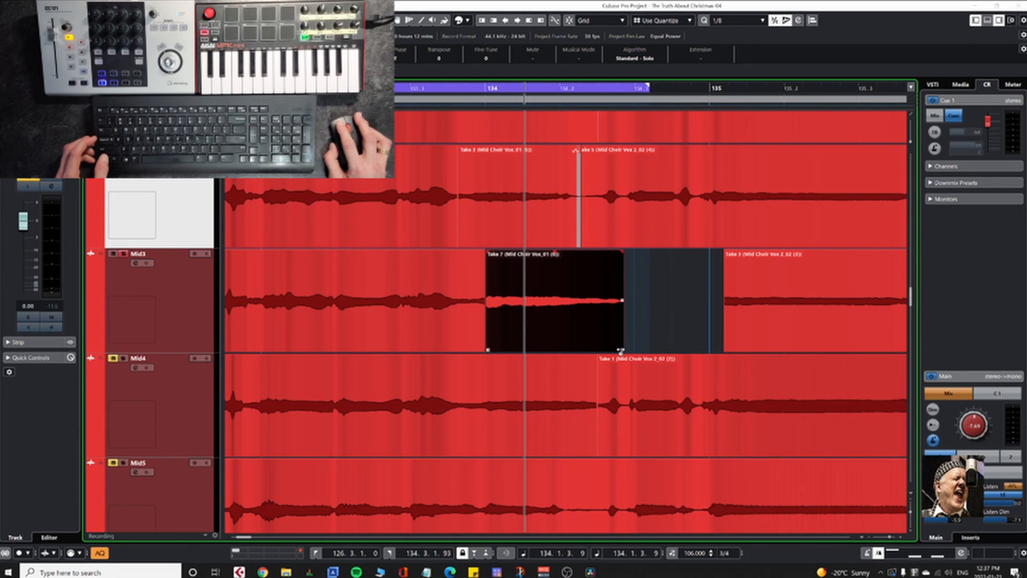
# Step: Time-stretch Mid3's separated Take 7 event shorter to end with the phrase on the track above, and solo Mid3
pyautogui.moveTo(621, 351); pyautogui.dragTo(575, 364)
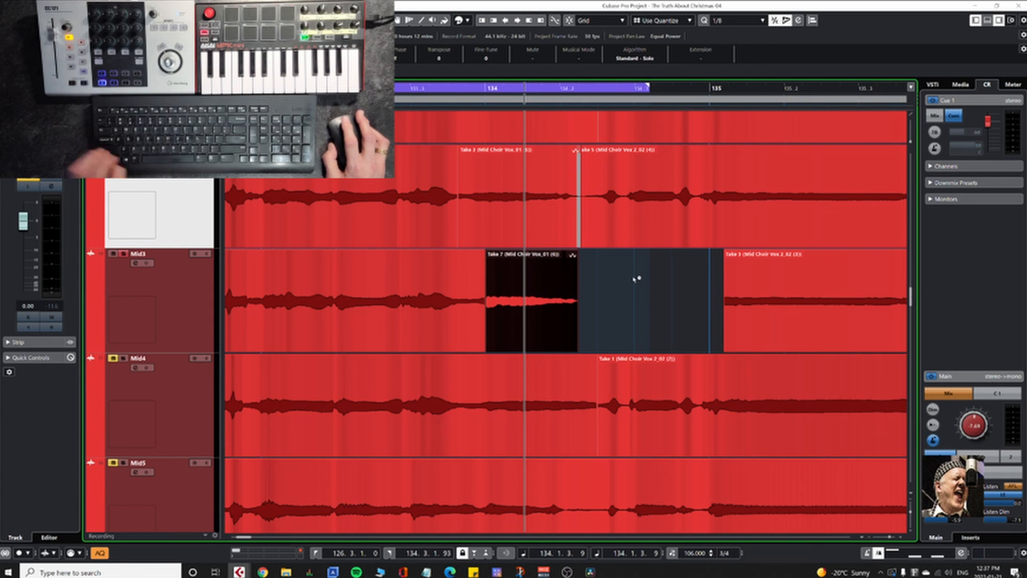
pyautogui.press('space')
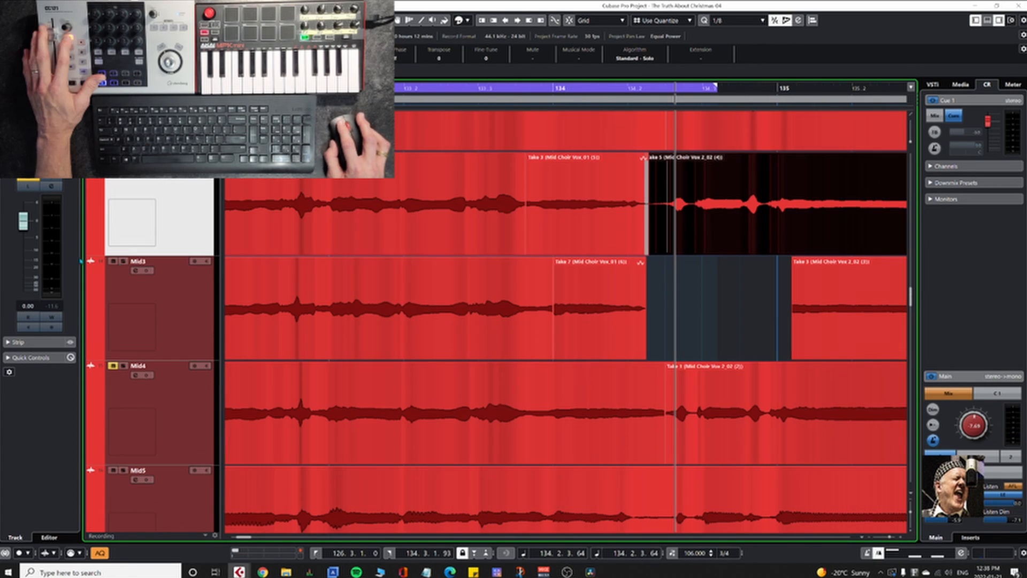
pyautogui.click(124, 263)
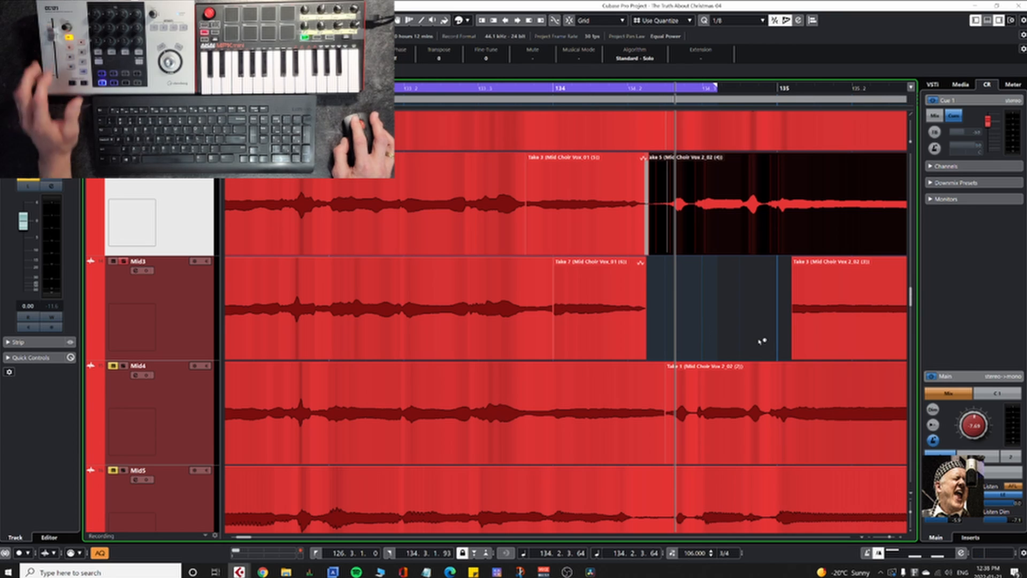
# Step: Extend the start of Mid3's Take 3 with normal sizing back to Take 7's end, joining them with a short crossfade
pyautogui.press('1')
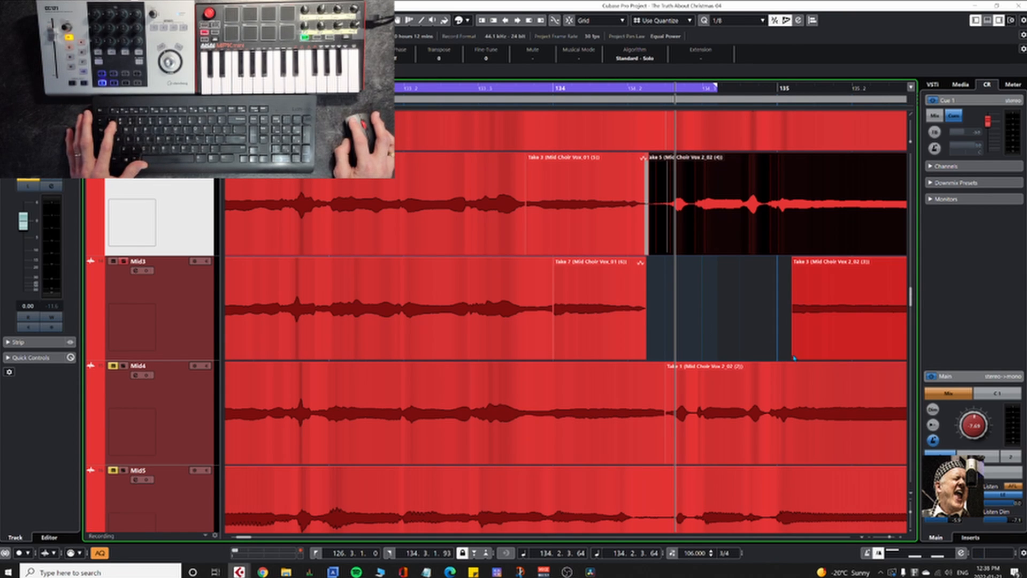
pyautogui.moveTo(793, 356); pyautogui.dragTo(639, 356)
pyautogui.scroll(4, 653, 353)
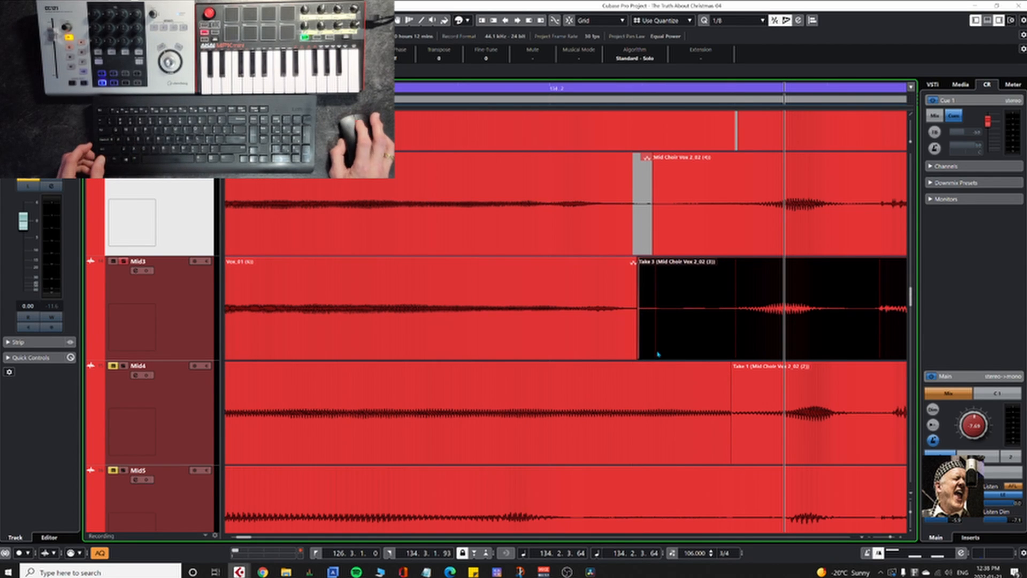
pyautogui.scroll(3, 659, 354)
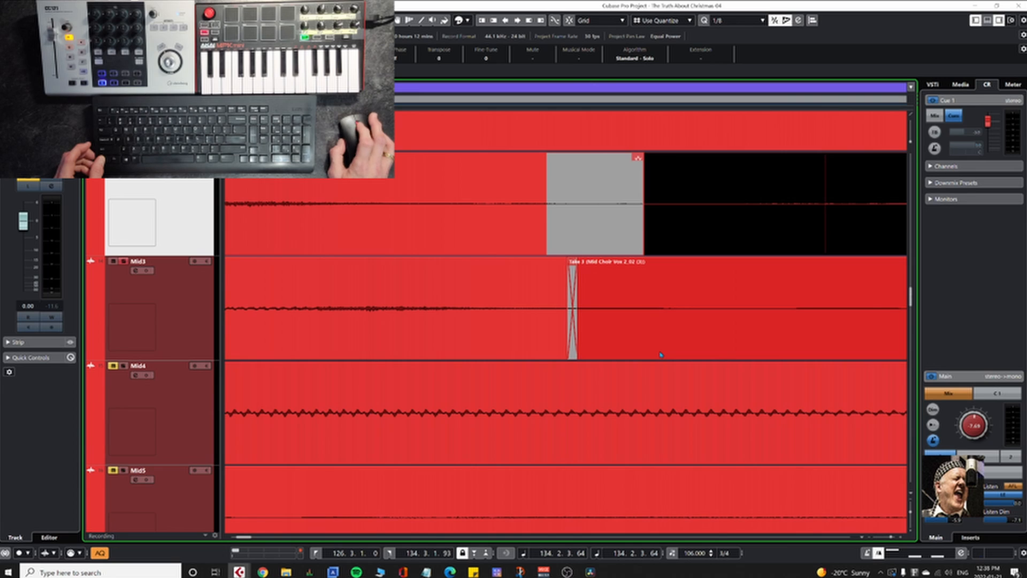
pyautogui.scroll(3, 661, 354)
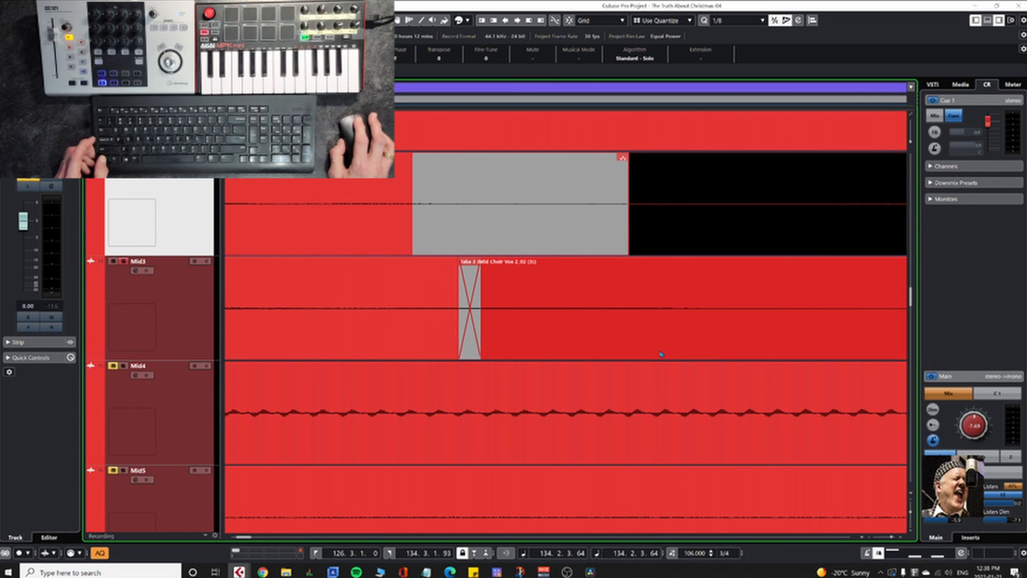
pyautogui.scroll(-6, 661, 354)
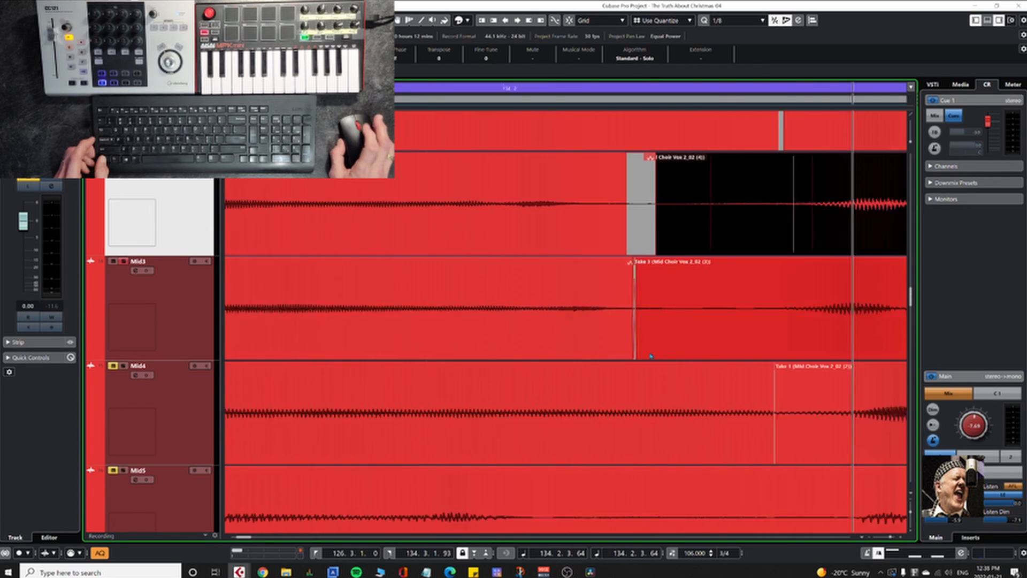
pyautogui.scroll(-4, 651, 355)
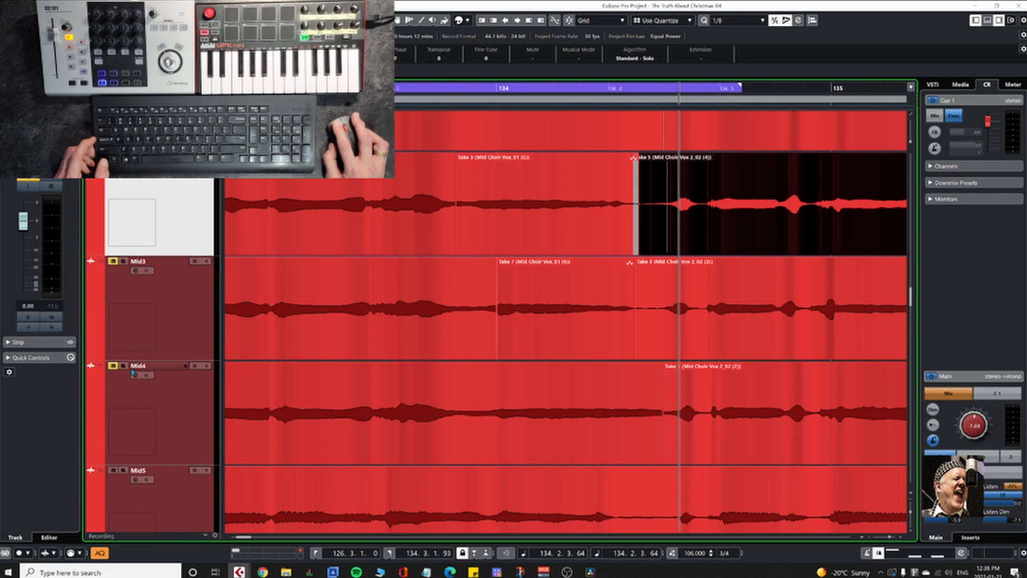
# Step: Select and solo Mid4, and trim the start of its Take 1 event to just past bar 135
pyautogui.click(194, 405)
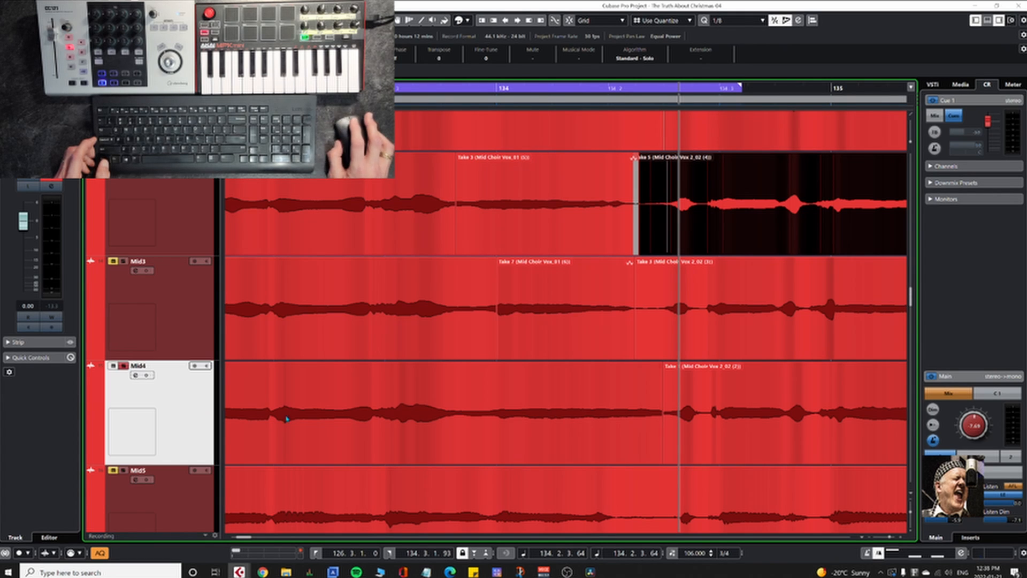
pyautogui.moveTo(635, 435); pyautogui.dragTo(485, 322)
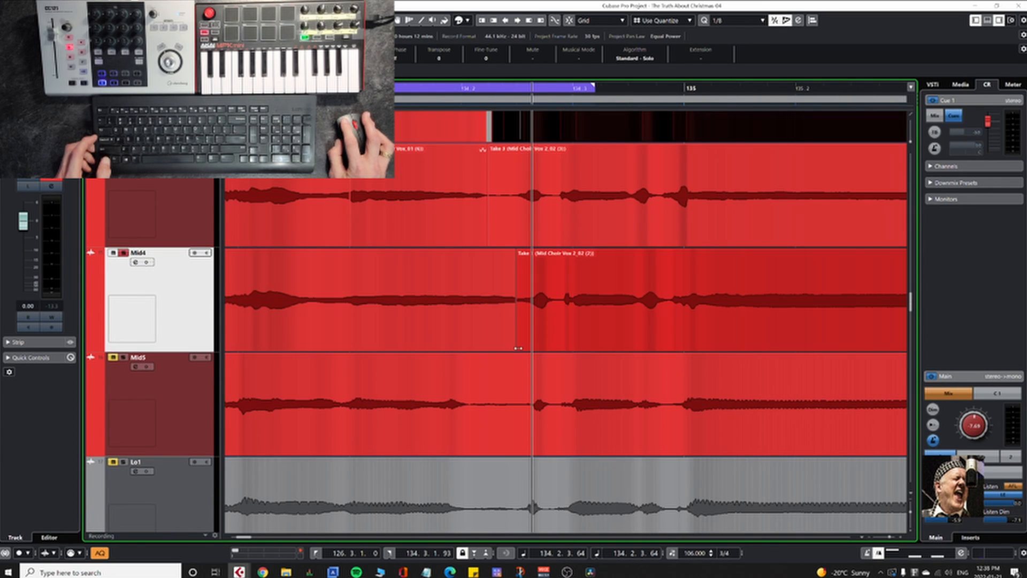
pyautogui.moveTo(518, 348); pyautogui.dragTo(728, 357)
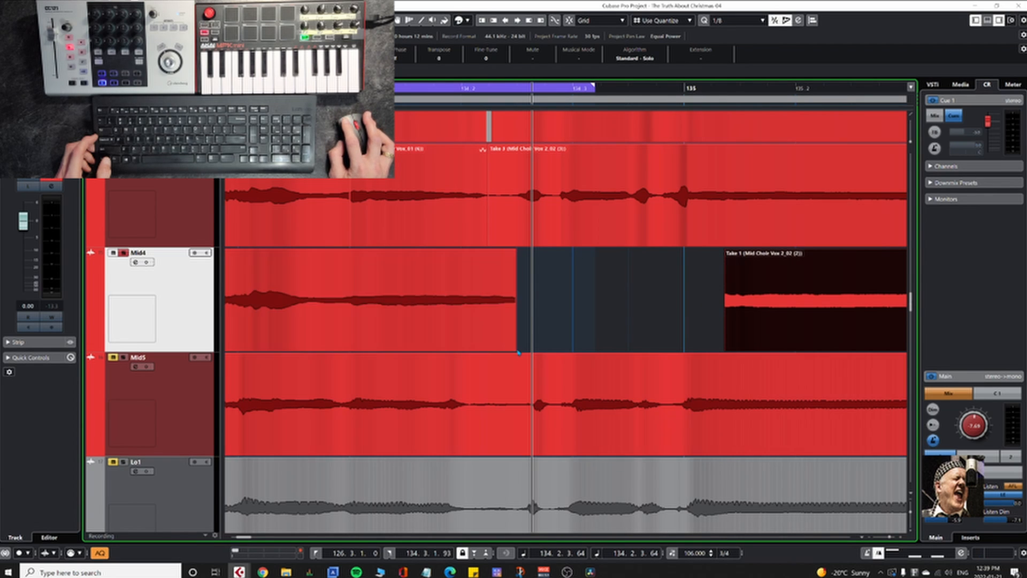
# Step: Extend the end of Mid4's Take 8 event over its full last note, split it at 134.3.1.118 and delete the leftover tail
pyautogui.moveTo(550, 348); pyautogui.dragTo(627, 348)
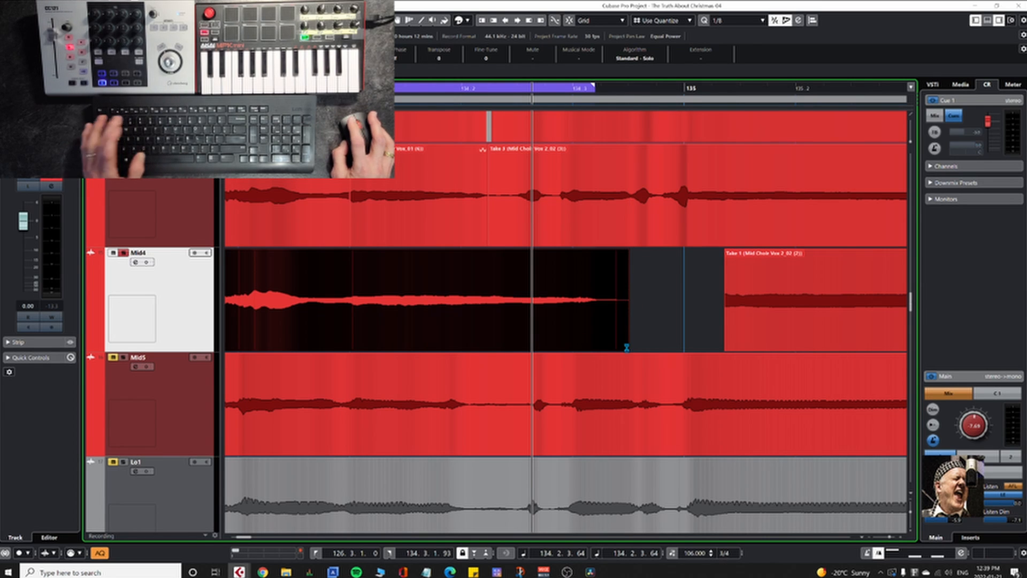
pyautogui.click(601, 342)
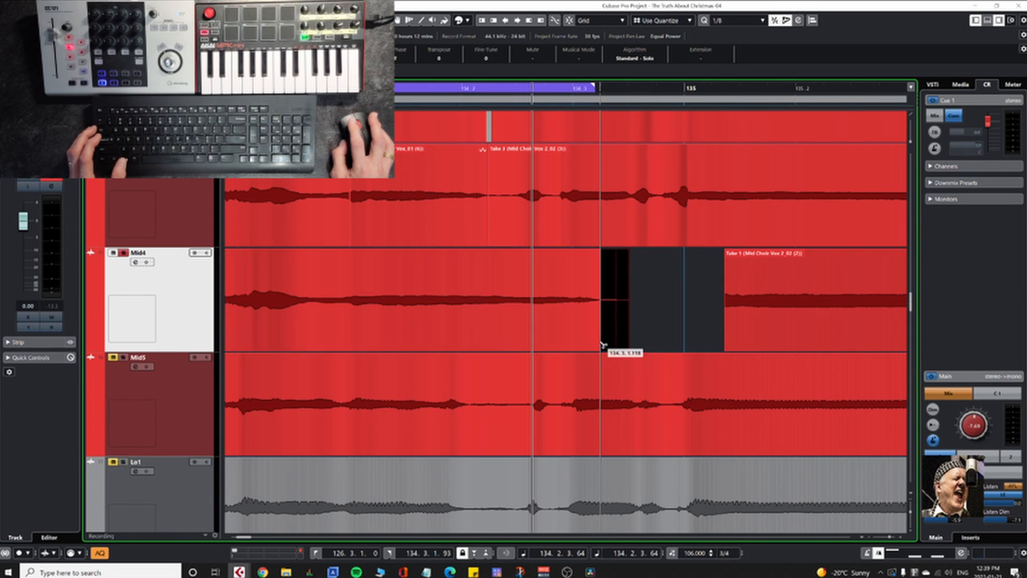
pyautogui.press('Delete')
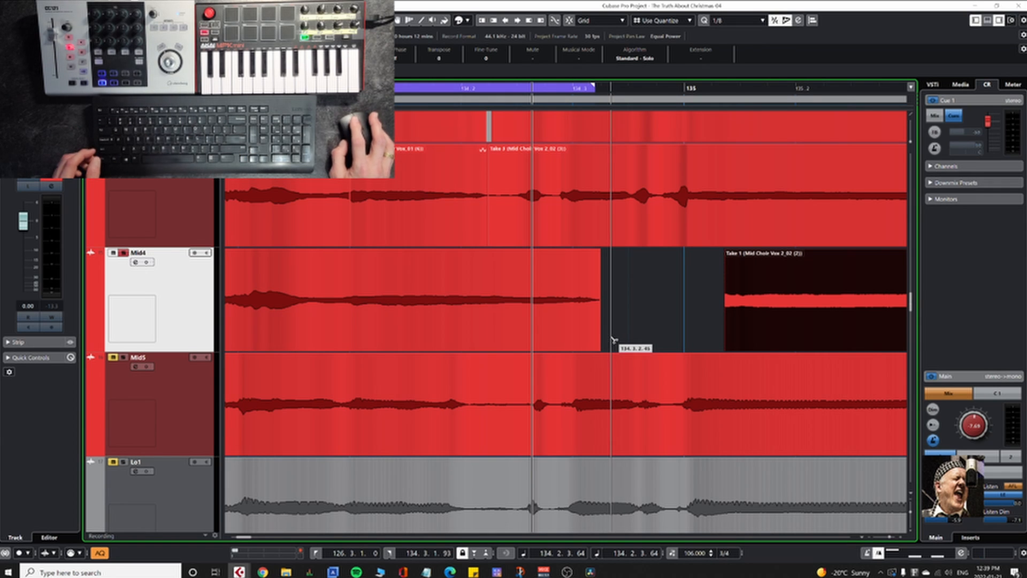
# Step: Split Mid4's Take 8 event at 134.1.1.10 to separate the last note of the phrase
pyautogui.click(533, 322)
pyautogui.scroll(-4, 534, 323)
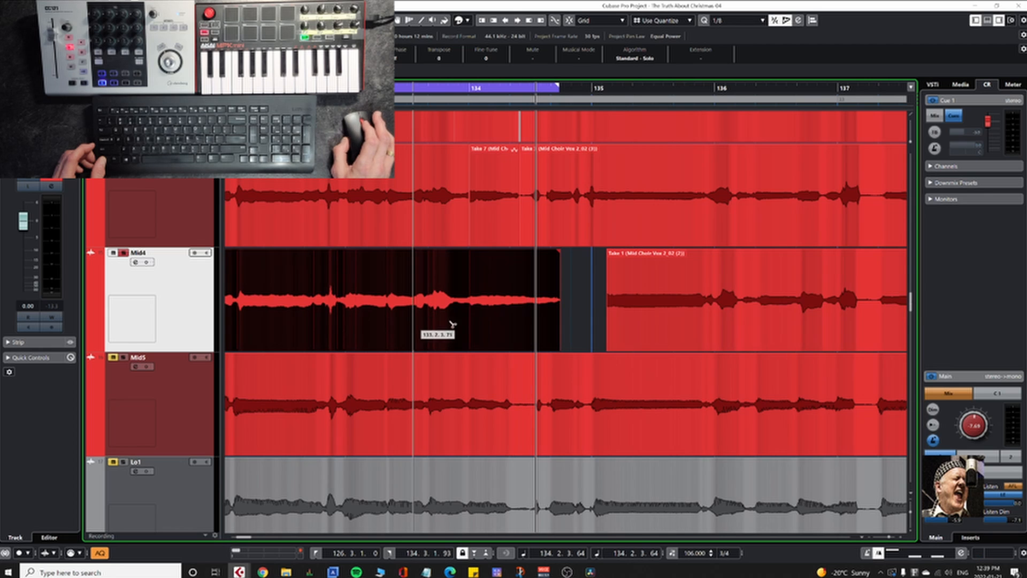
pyautogui.scroll(2, 471, 341)
pyautogui.scroll(5, 471, 341)
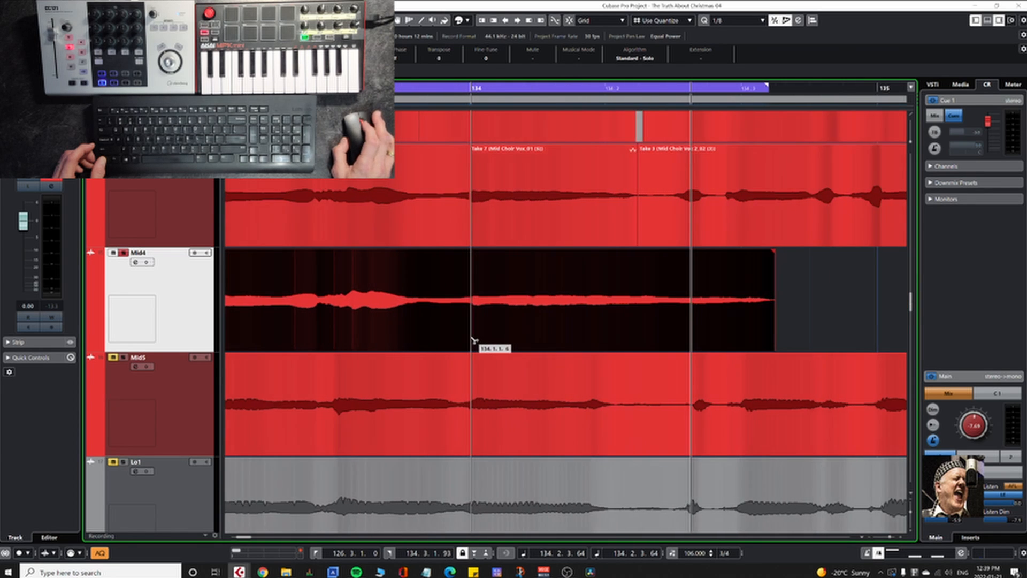
pyautogui.scroll(4, 480, 343)
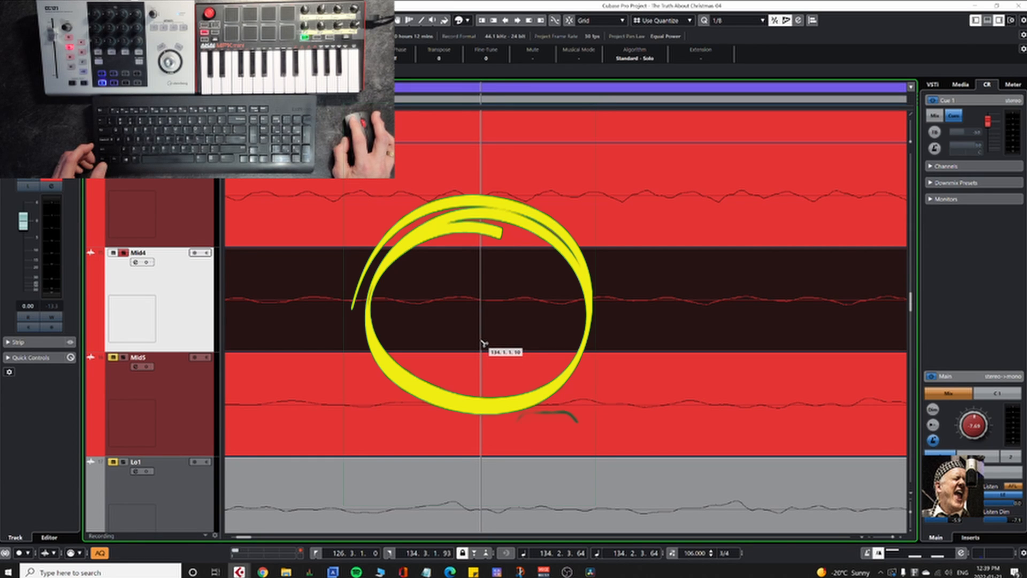
pyautogui.click(484, 343)
pyautogui.scroll(-6, 483, 343)
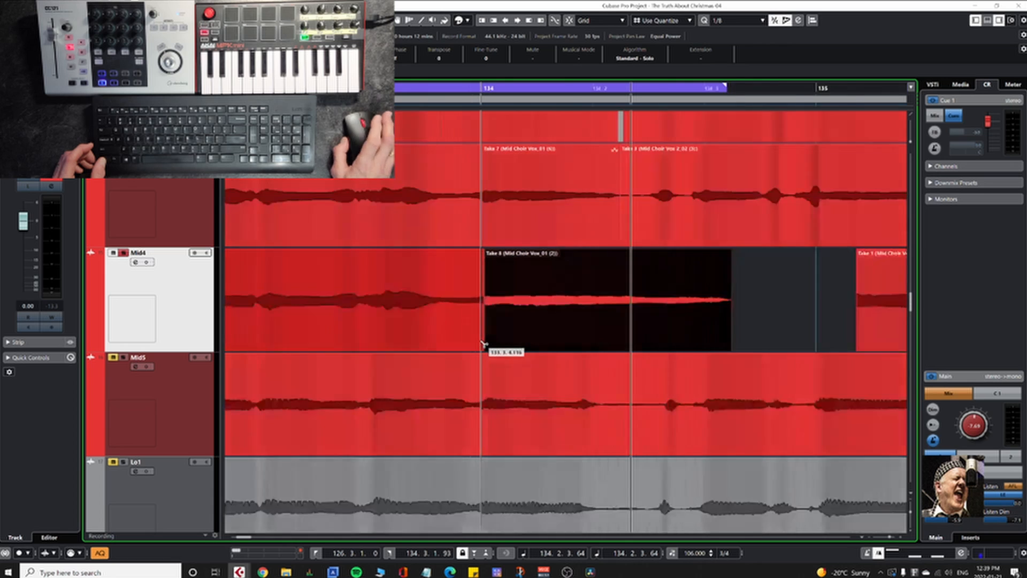
pyautogui.scroll(-2, 483, 343)
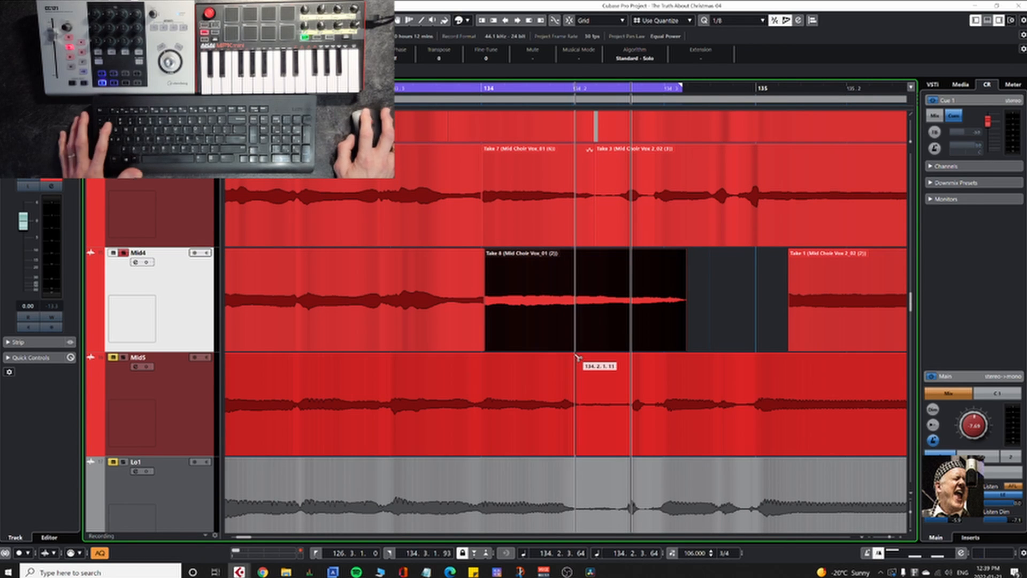
# Step: Set sizing to apply time stretch and shorten Mid4's separated Take 8 event to about the end of Mid3's Take 7
pyautogui.press('1')
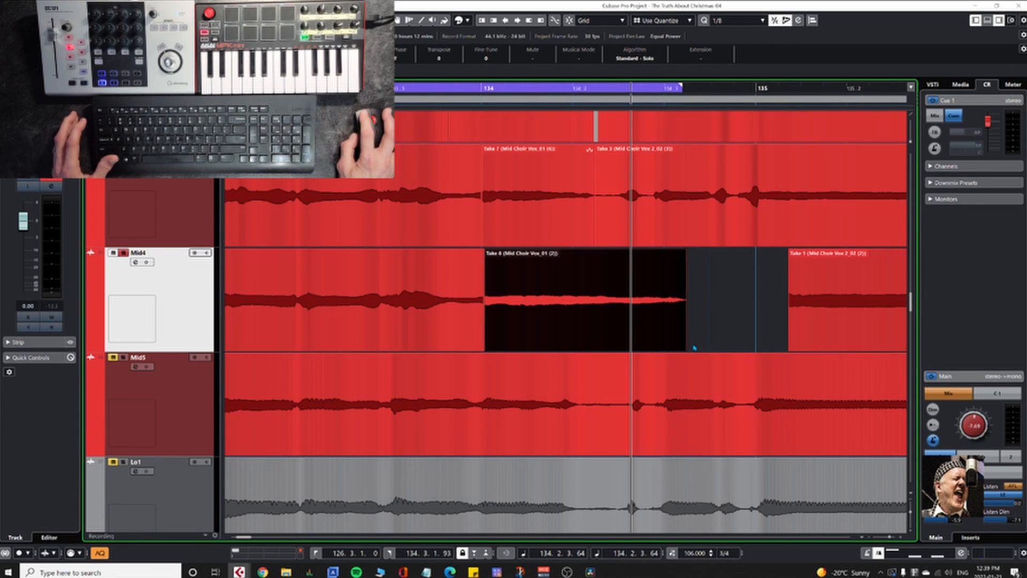
pyautogui.press('1')
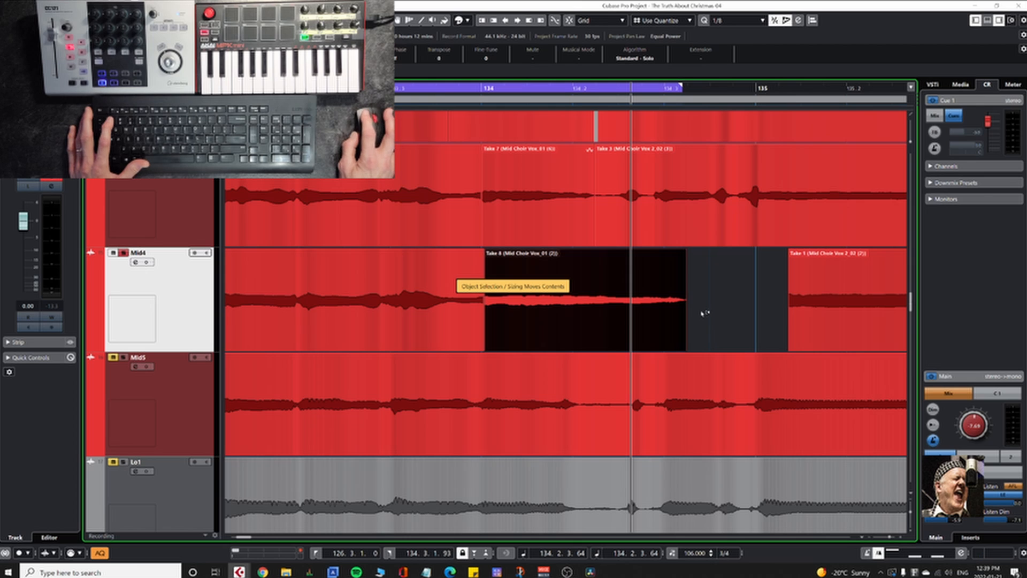
pyautogui.press('1')
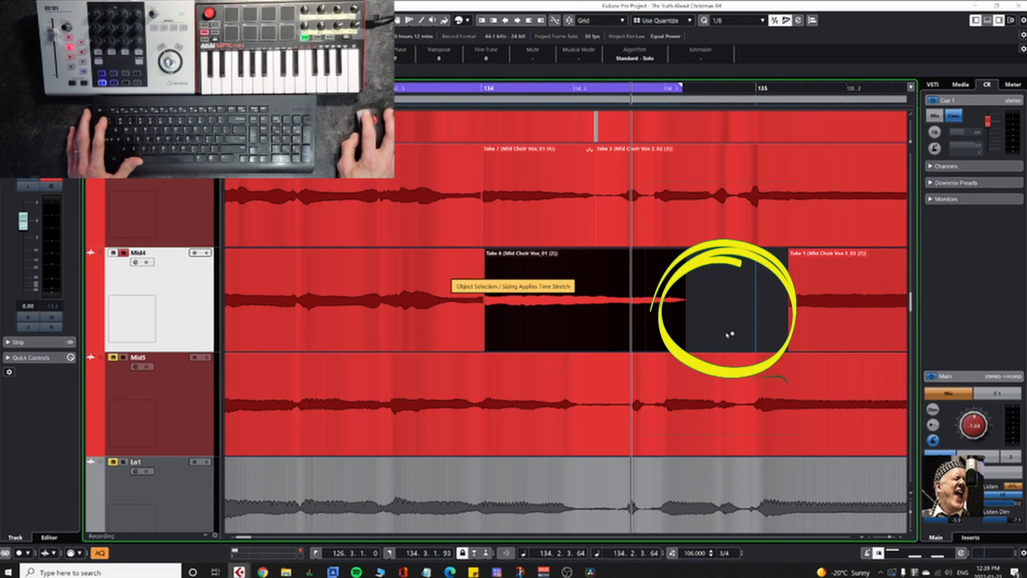
pyautogui.moveTo(686, 350); pyautogui.dragTo(641, 355)
pyautogui.press('space')
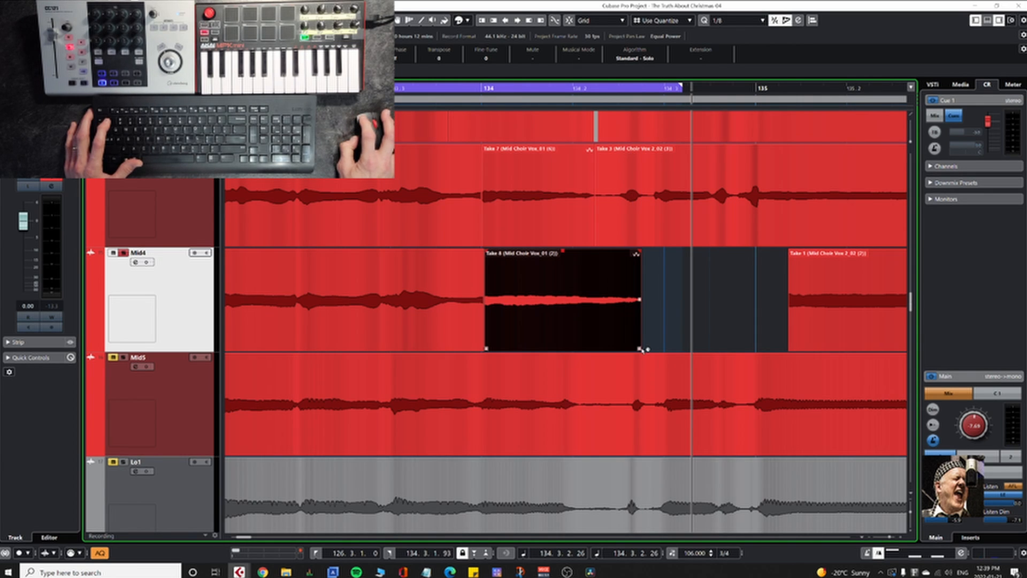
pyautogui.moveTo(633, 349); pyautogui.dragTo(593, 340)
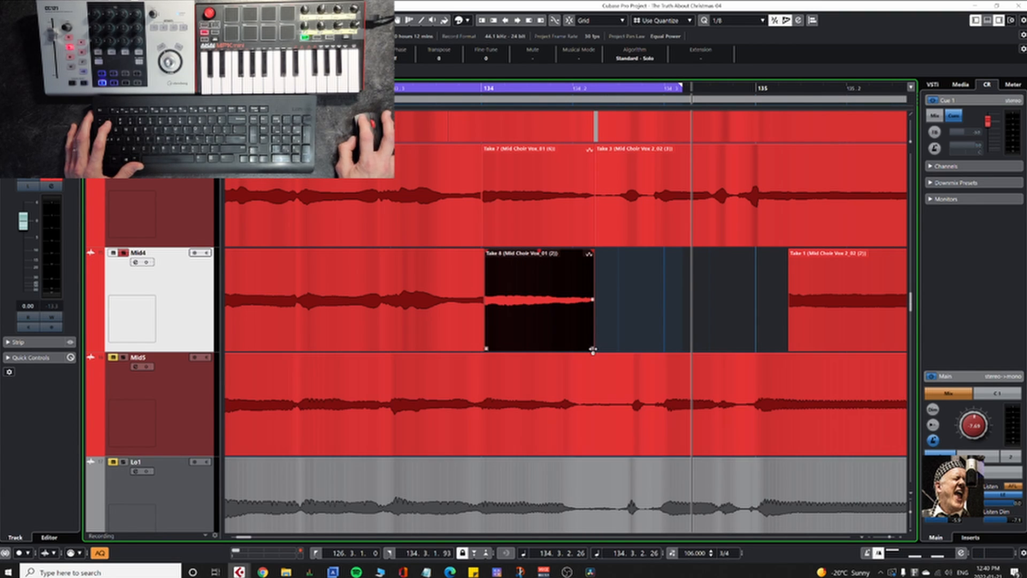
# Step: Fine-tune the time-stretched end of Mid4's Take 8 to align with Mid3's Take 7 ending, and audition the phrase
pyautogui.hscroll(6, 596, 351)
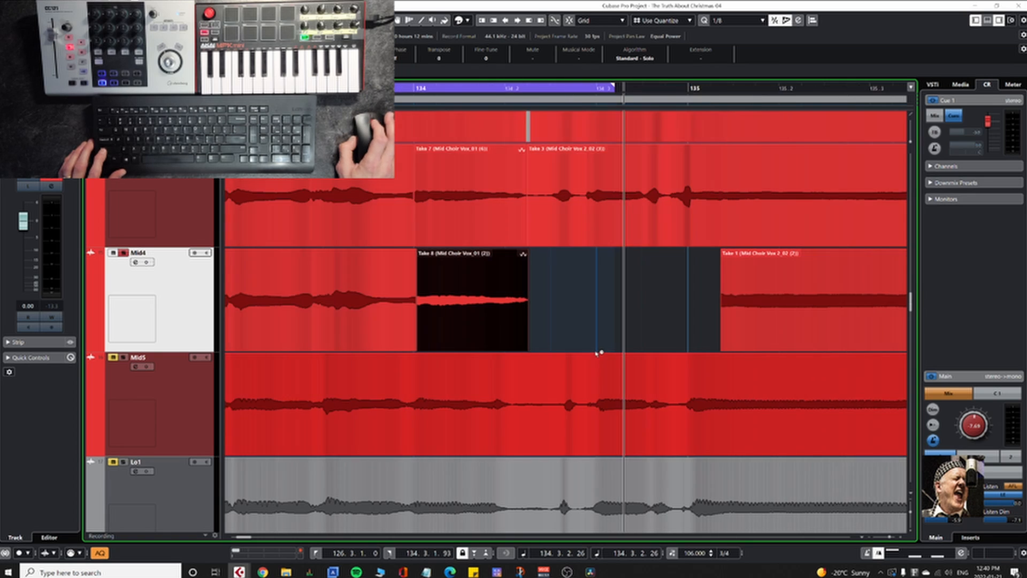
pyautogui.hscroll(-6, 599, 353)
pyautogui.keyDown('ctrl'); pyautogui.scroll(3, 595, 347); pyautogui.keyUp('ctrl')
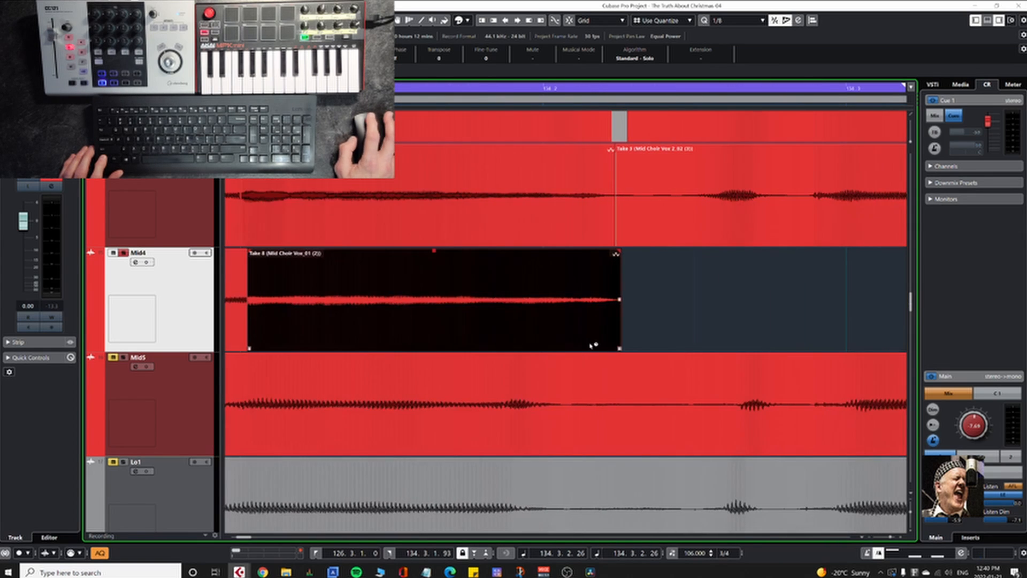
pyautogui.keyDown('ctrl'); pyautogui.scroll(-4, 586, 343); pyautogui.keyUp('ctrl')
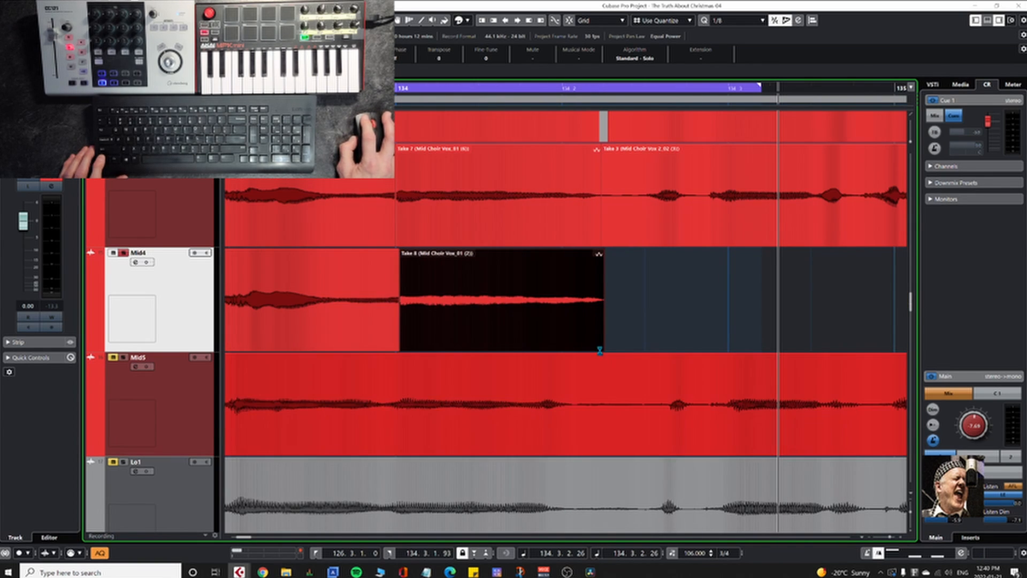
pyautogui.moveTo(603, 349); pyautogui.dragTo(599, 350)
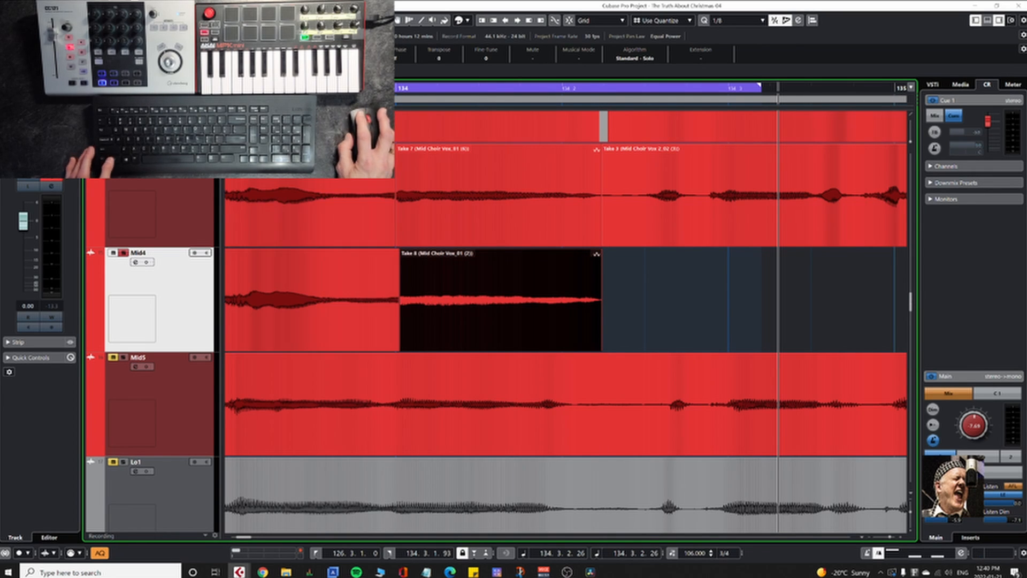
pyautogui.press('space')
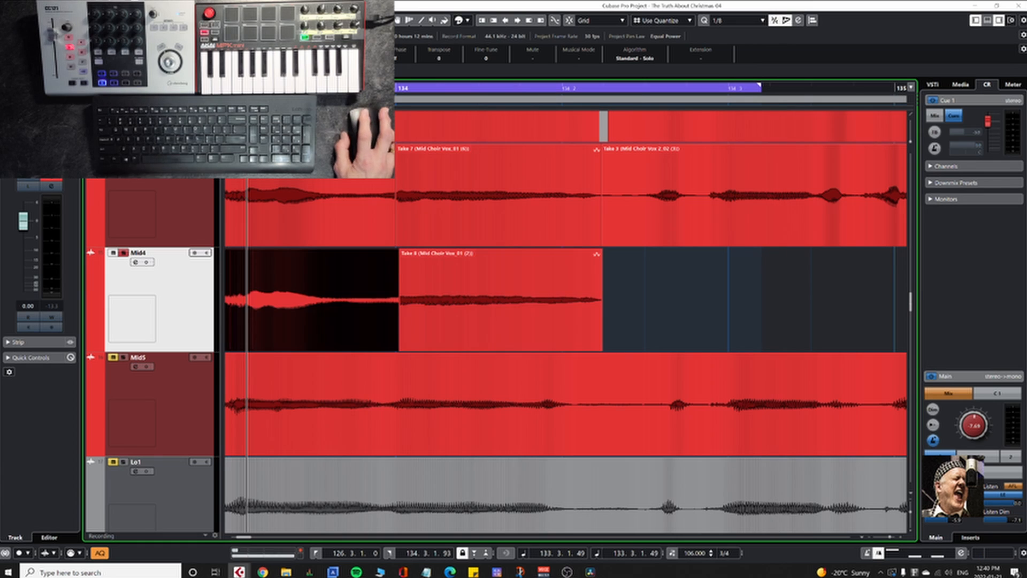
pyautogui.press('space')
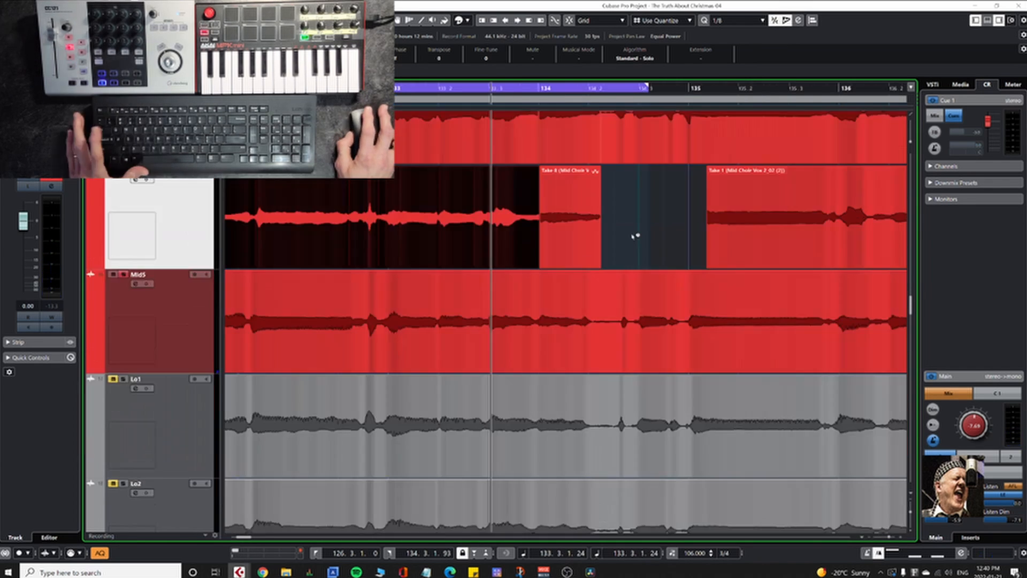
# Step: Extend the start of Mid4's Take 1 event back over the end of Take 8 and crossfade the two events
pyautogui.press('1')
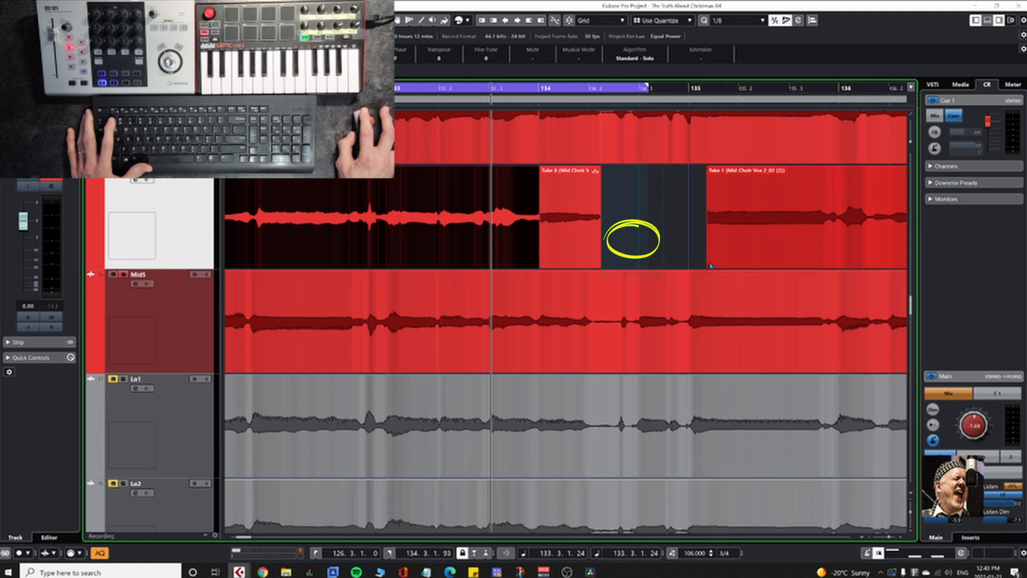
pyautogui.moveTo(709, 265); pyautogui.dragTo(604, 272)
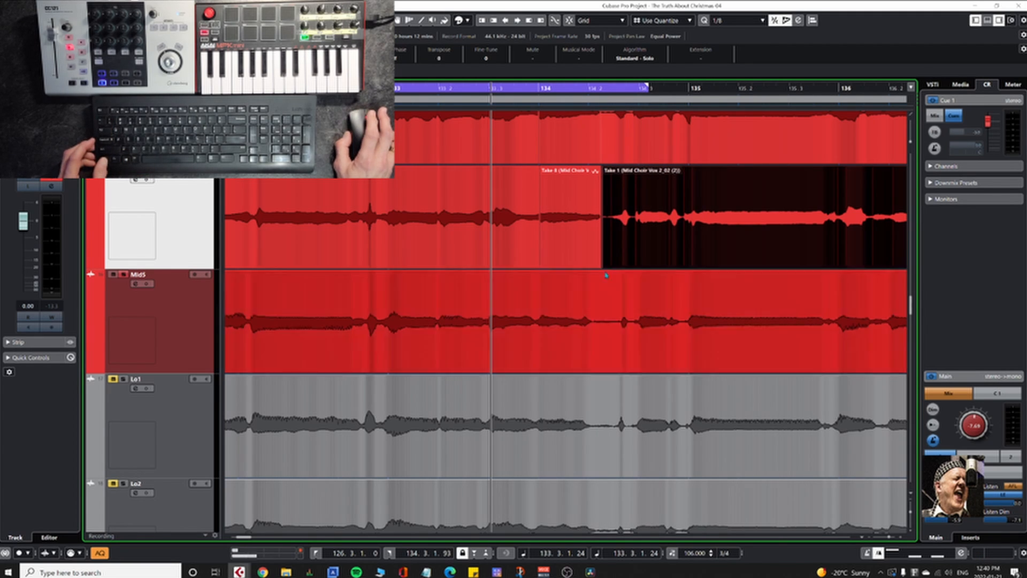
pyautogui.scroll(6, 608, 265)
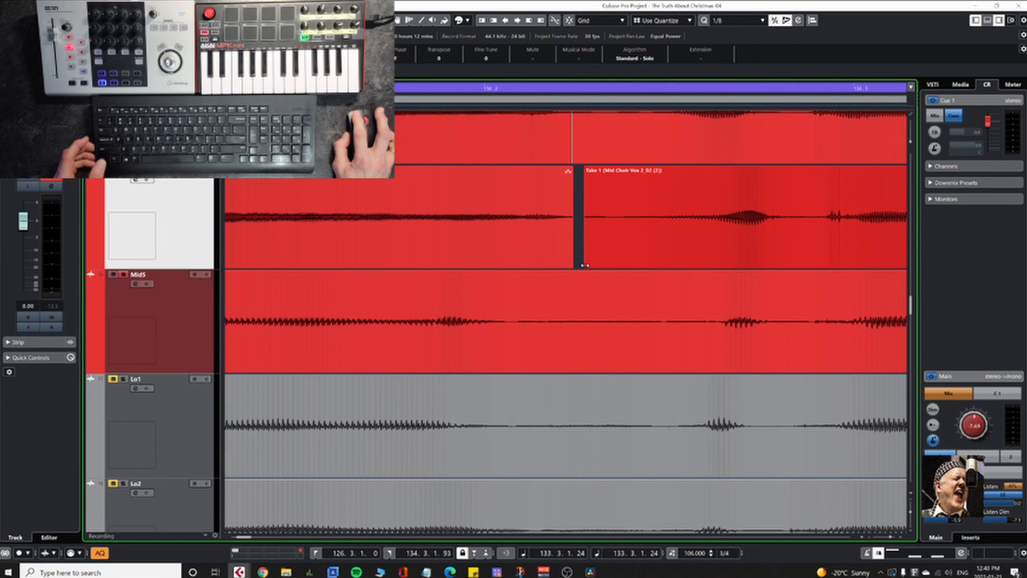
pyautogui.moveTo(585, 265); pyautogui.dragTo(576, 266)
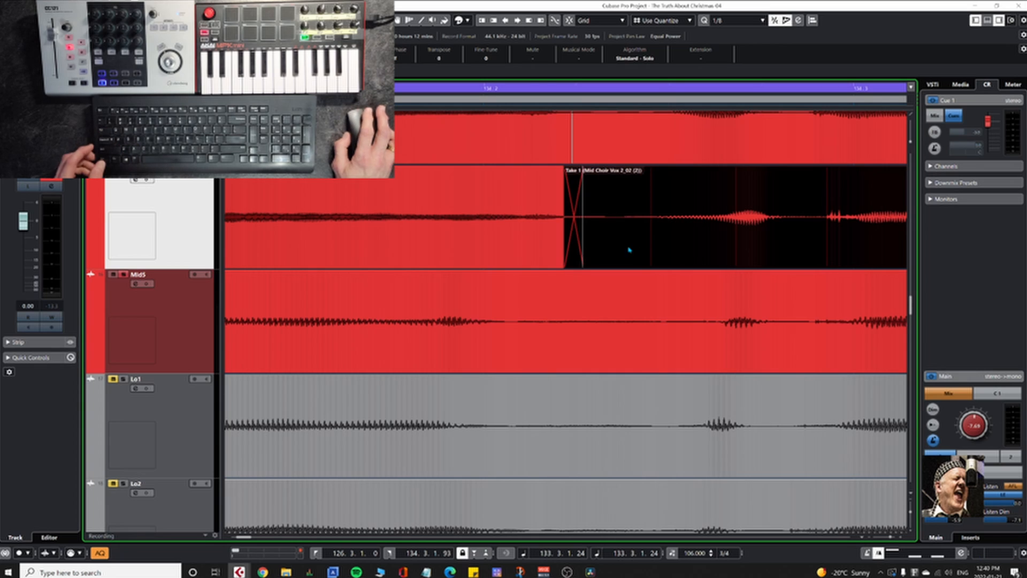
pyautogui.scroll(-8, 610, 245)
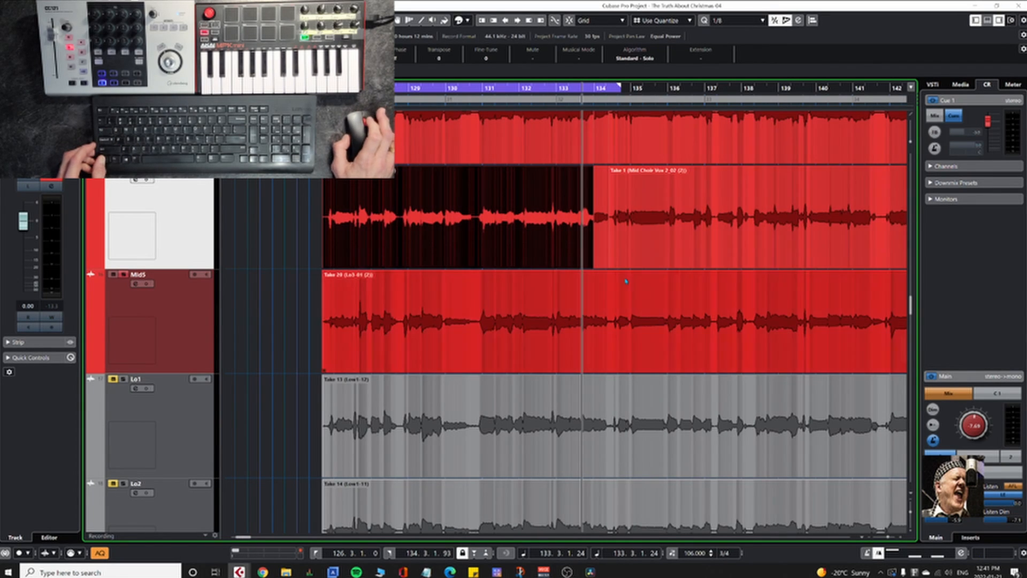
# Step: Solo the Lo1–Lo5 tracks along with the Mid tracks, reduce the Mid track heights, and play back the combined choir section
pyautogui.click(174, 317)
pyautogui.scroll(2, 734, 386)
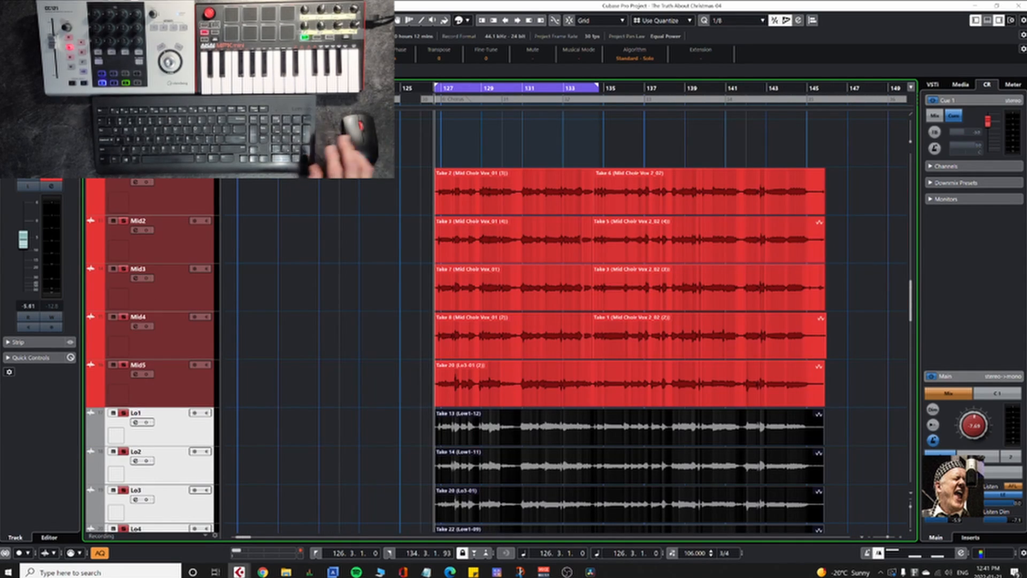
pyautogui.press('space')
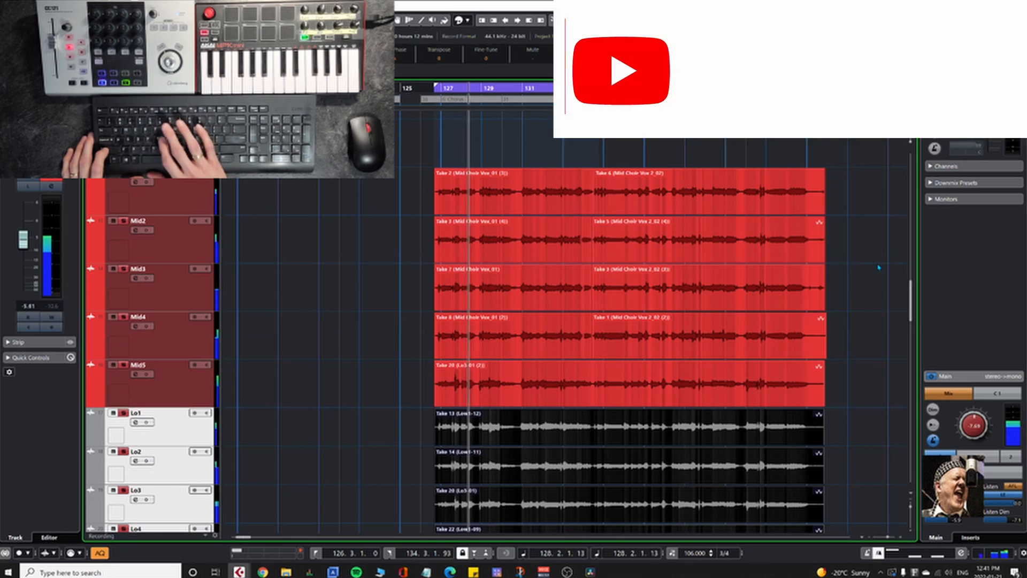
pyautogui.hotkey('shift', 'g')
pyautogui.hotkey('shift', 'g')
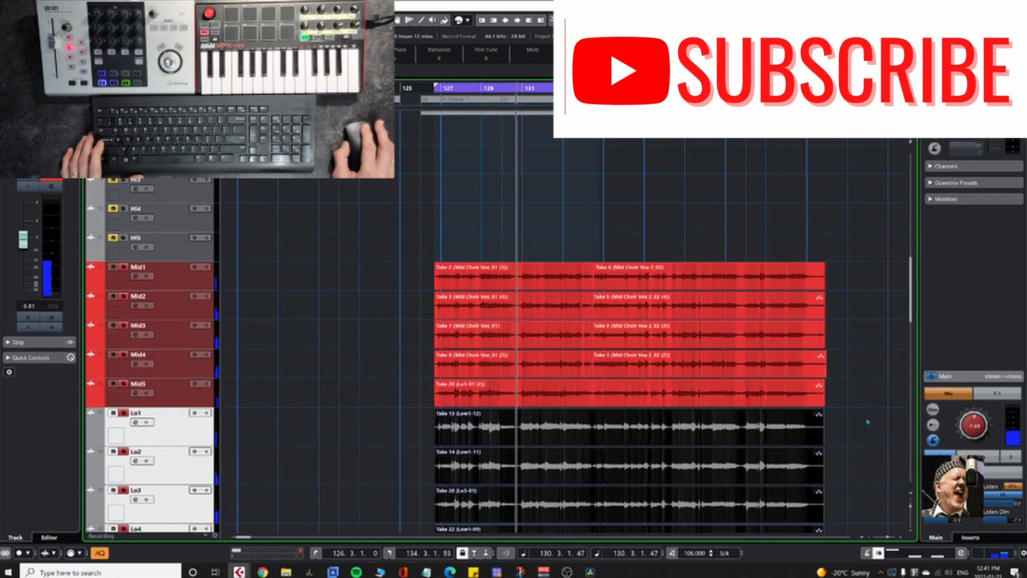
pyautogui.moveTo(868, 421); pyautogui.dragTo(752, 305)
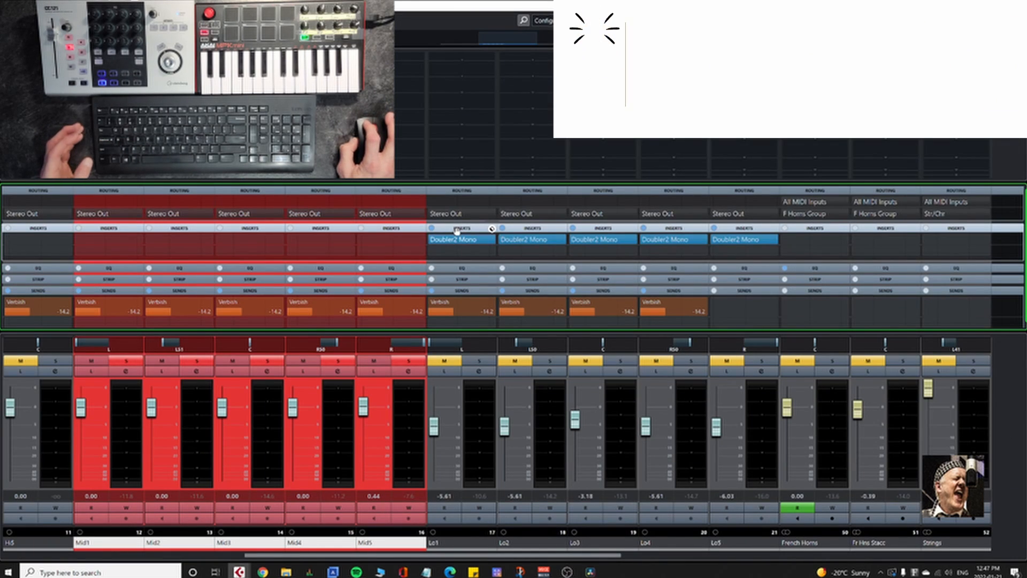
# Step: Copy Lo1's Doubler2 Mono insert to the Mid1–Mid5 channels and compare their sound with the inserts bypassed and active
pyautogui.moveTo(455, 240)
pyautogui.mouseDown()
pyautogui.moveTo(250, 230)
pyautogui.moveTo(190, 244)
pyautogui.moveTo(107, 240)
pyautogui.mouseUp()
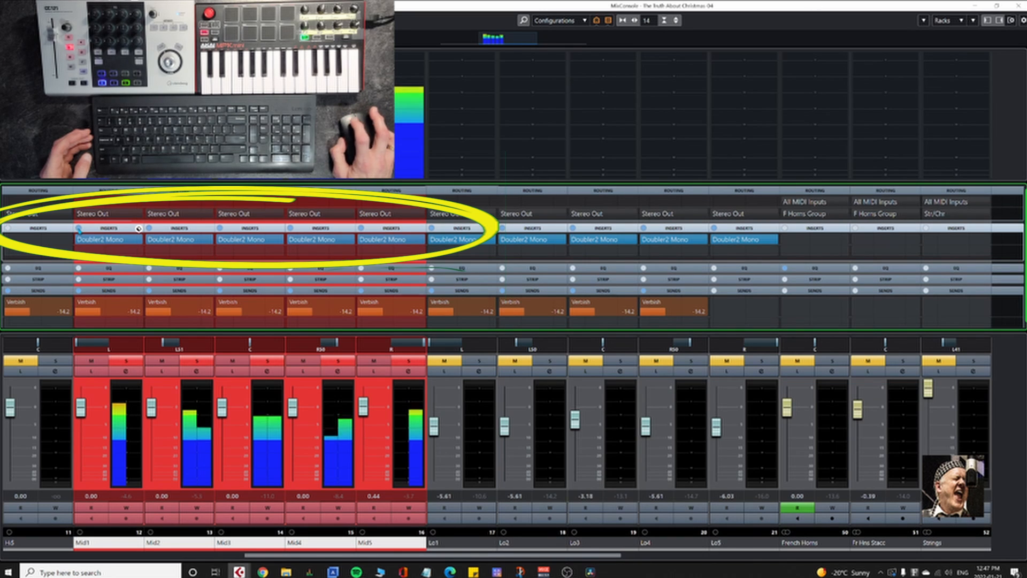
pyautogui.click(79, 229)
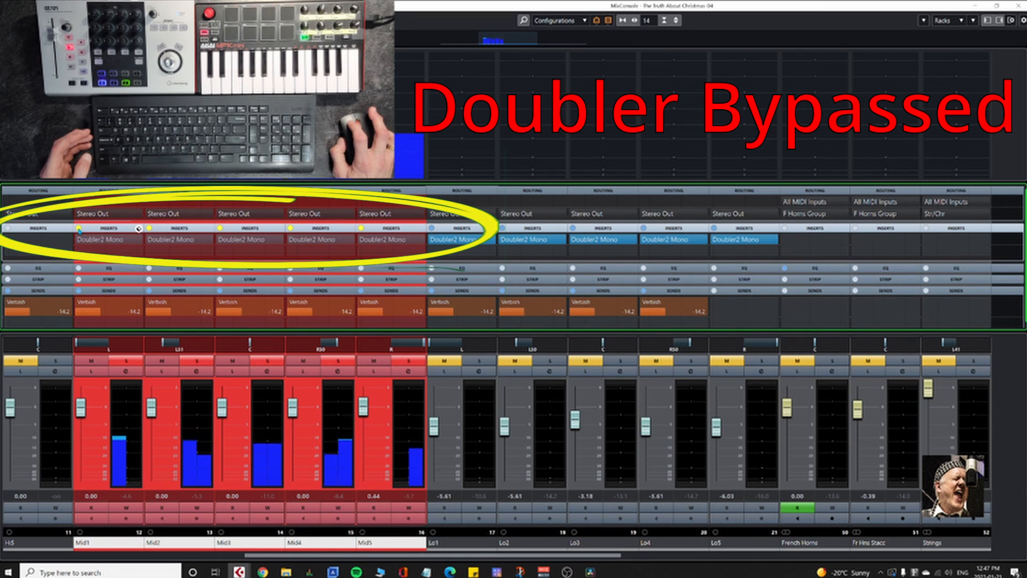
pyautogui.click(79, 228)
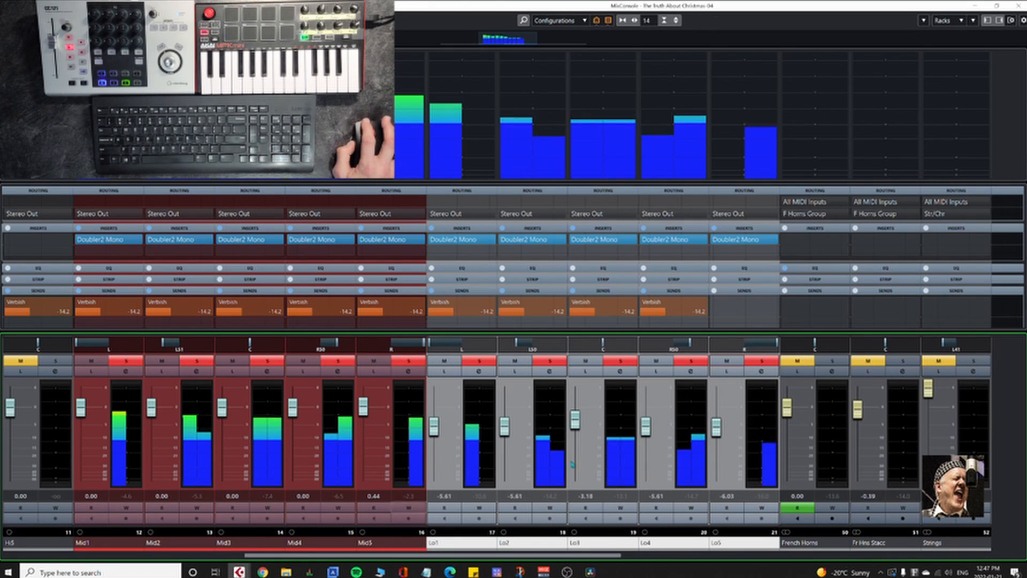
# Step: Lower the Lo1–Lo5 faders together, with Lo1, Lo2 and Lo4 at -7.43 and Lo3 at -5.00, and close the mixer
pyautogui.moveTo(510, 431); pyautogui.dragTo(510, 436)
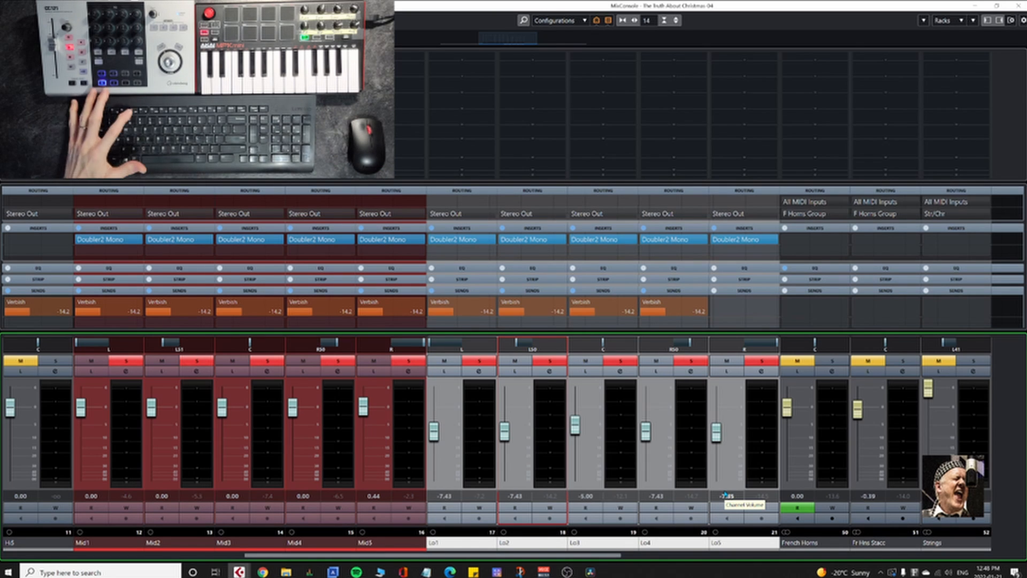
pyautogui.press('F3')
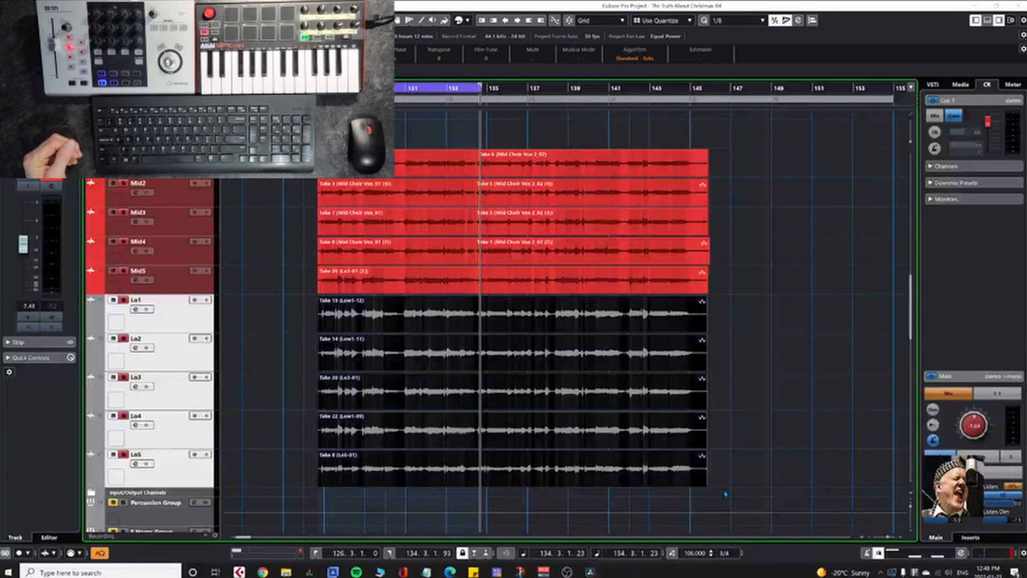